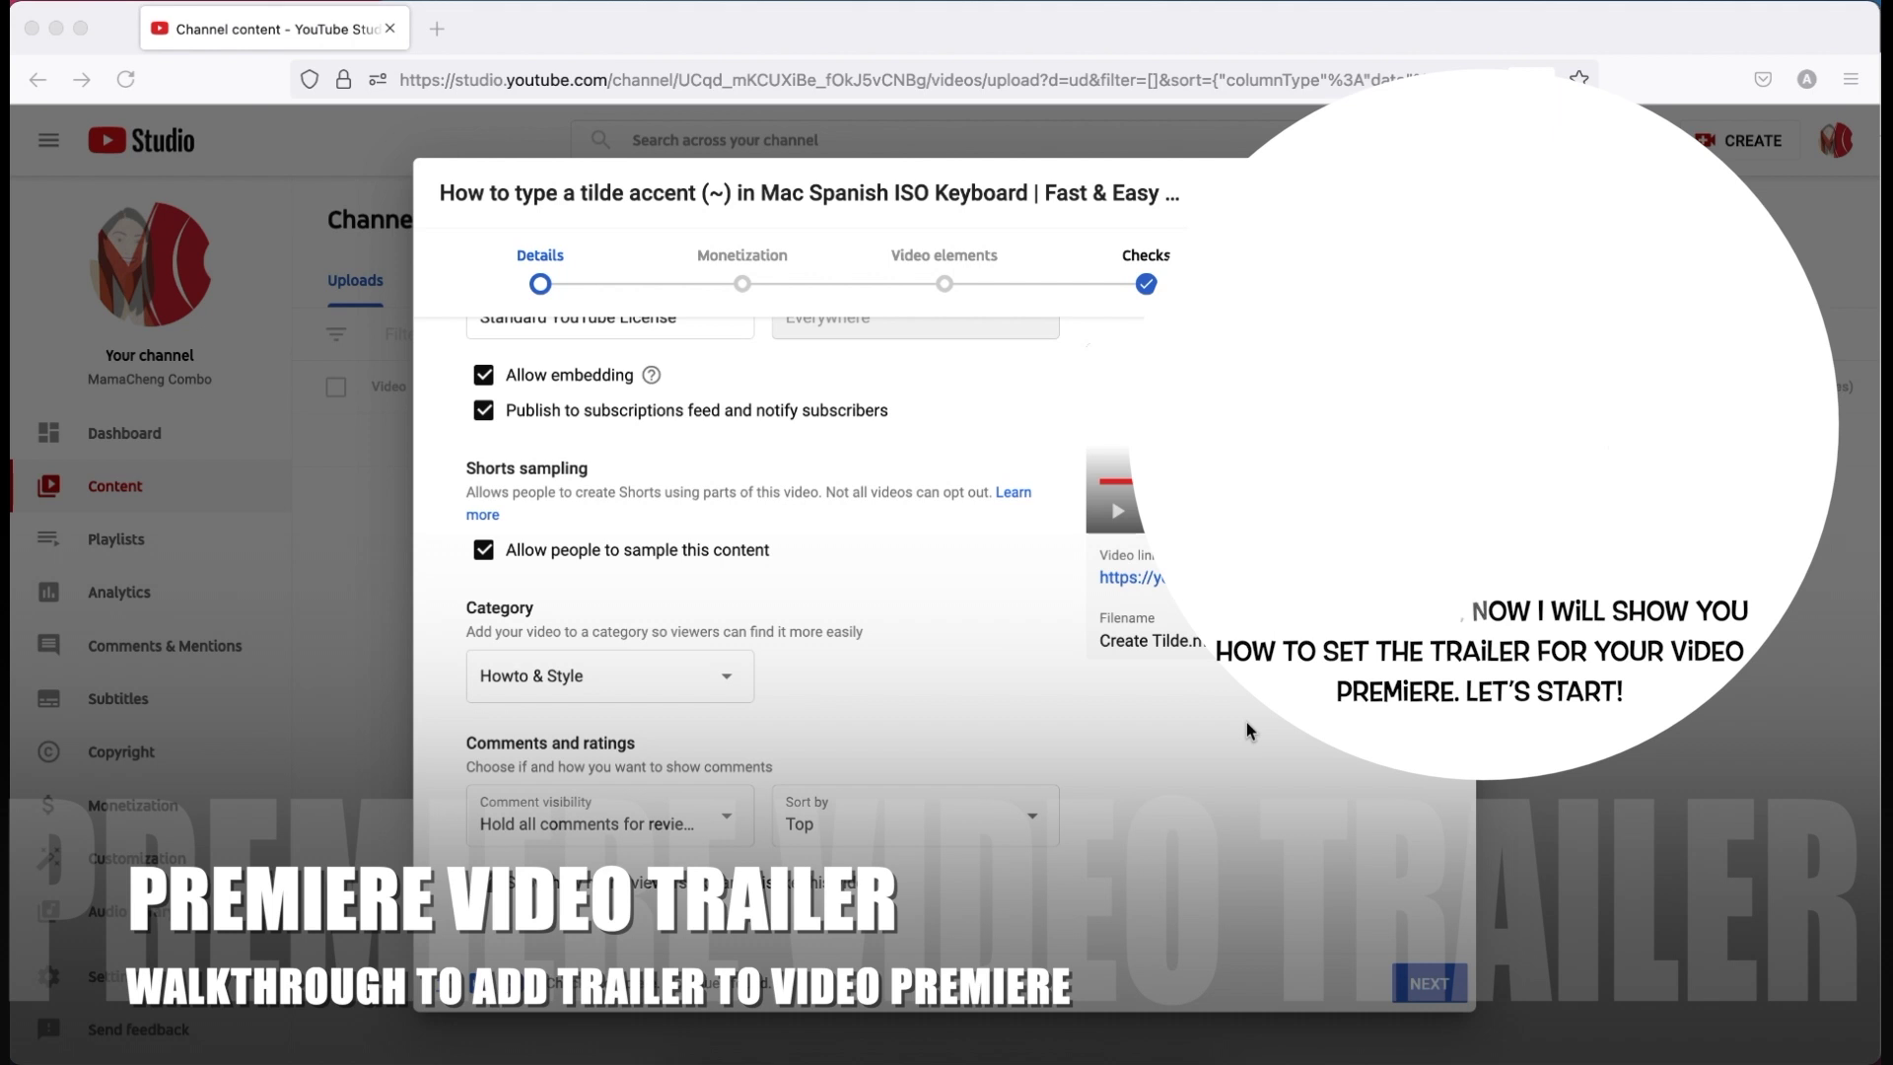
Under Audience, mark the video as 'No, it's not made for kids'.
scroll(921, 823, "up", 10)
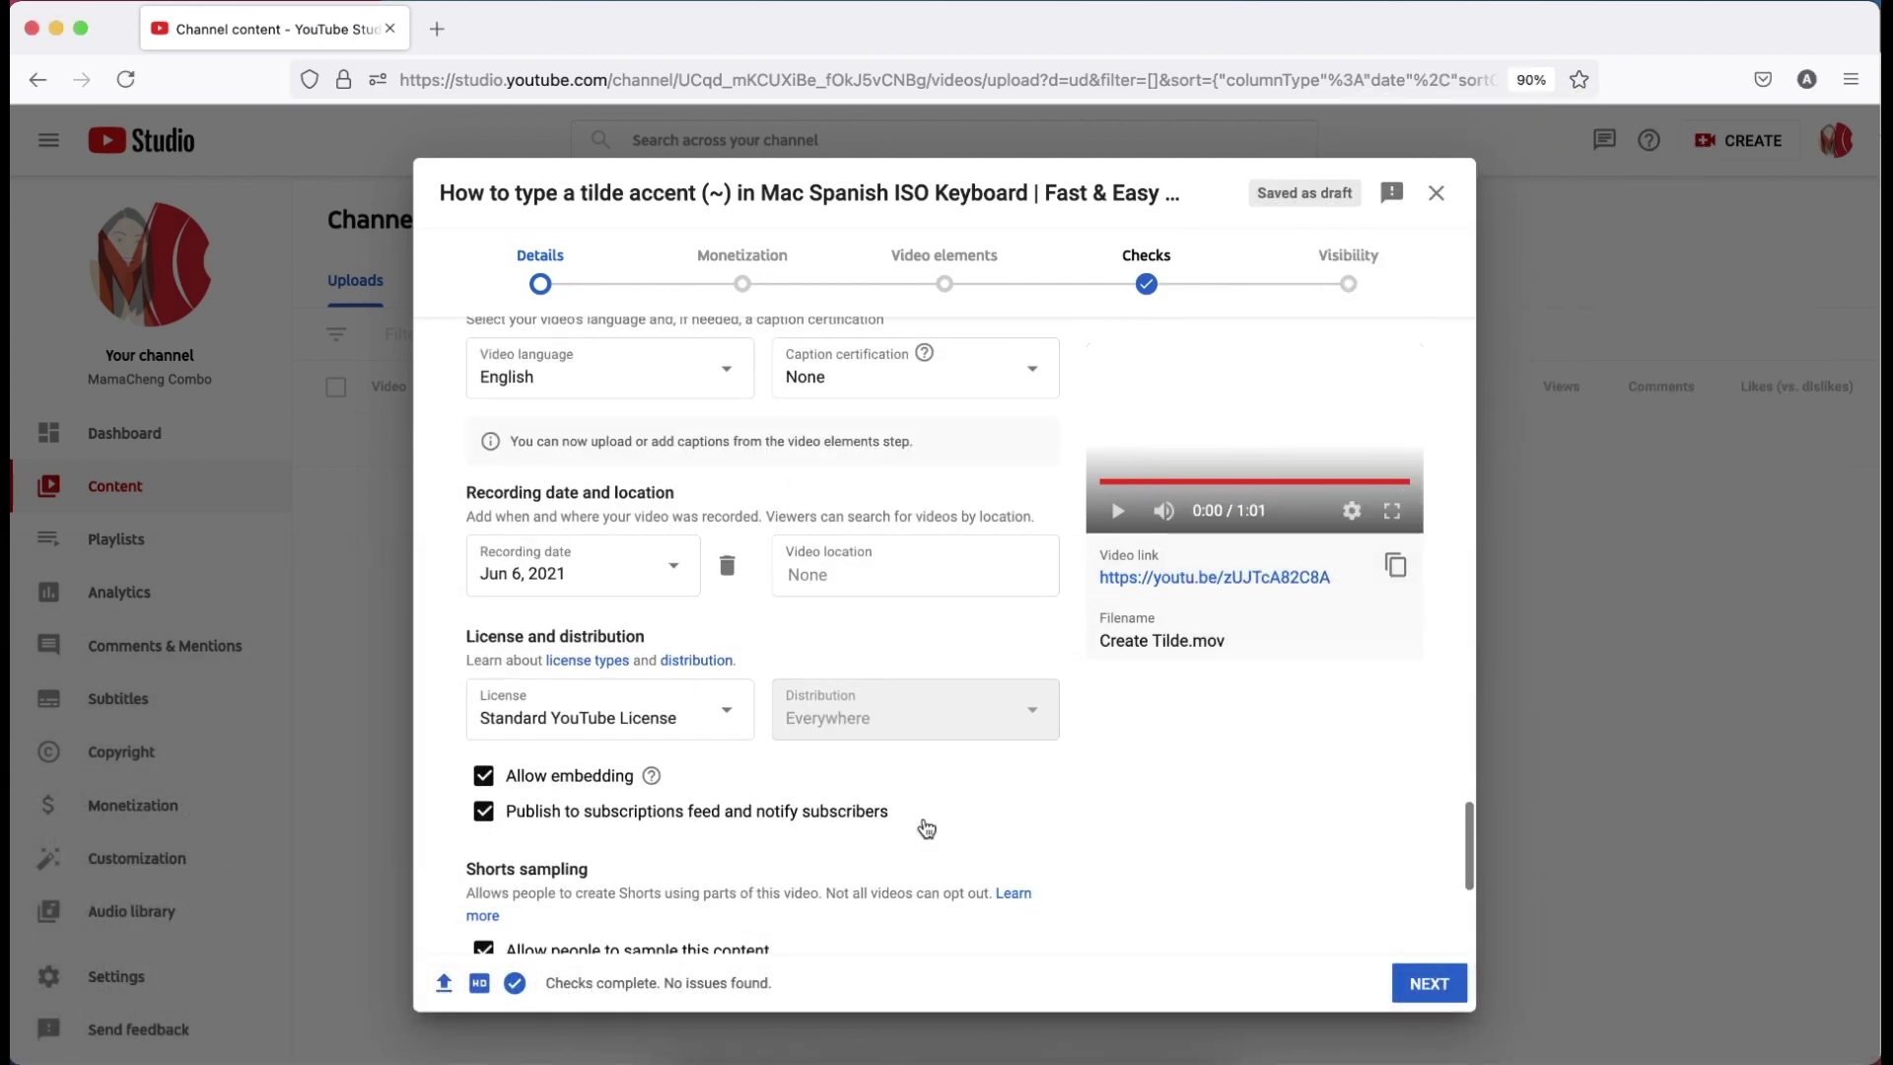
scroll(791, 422, "up", 15)
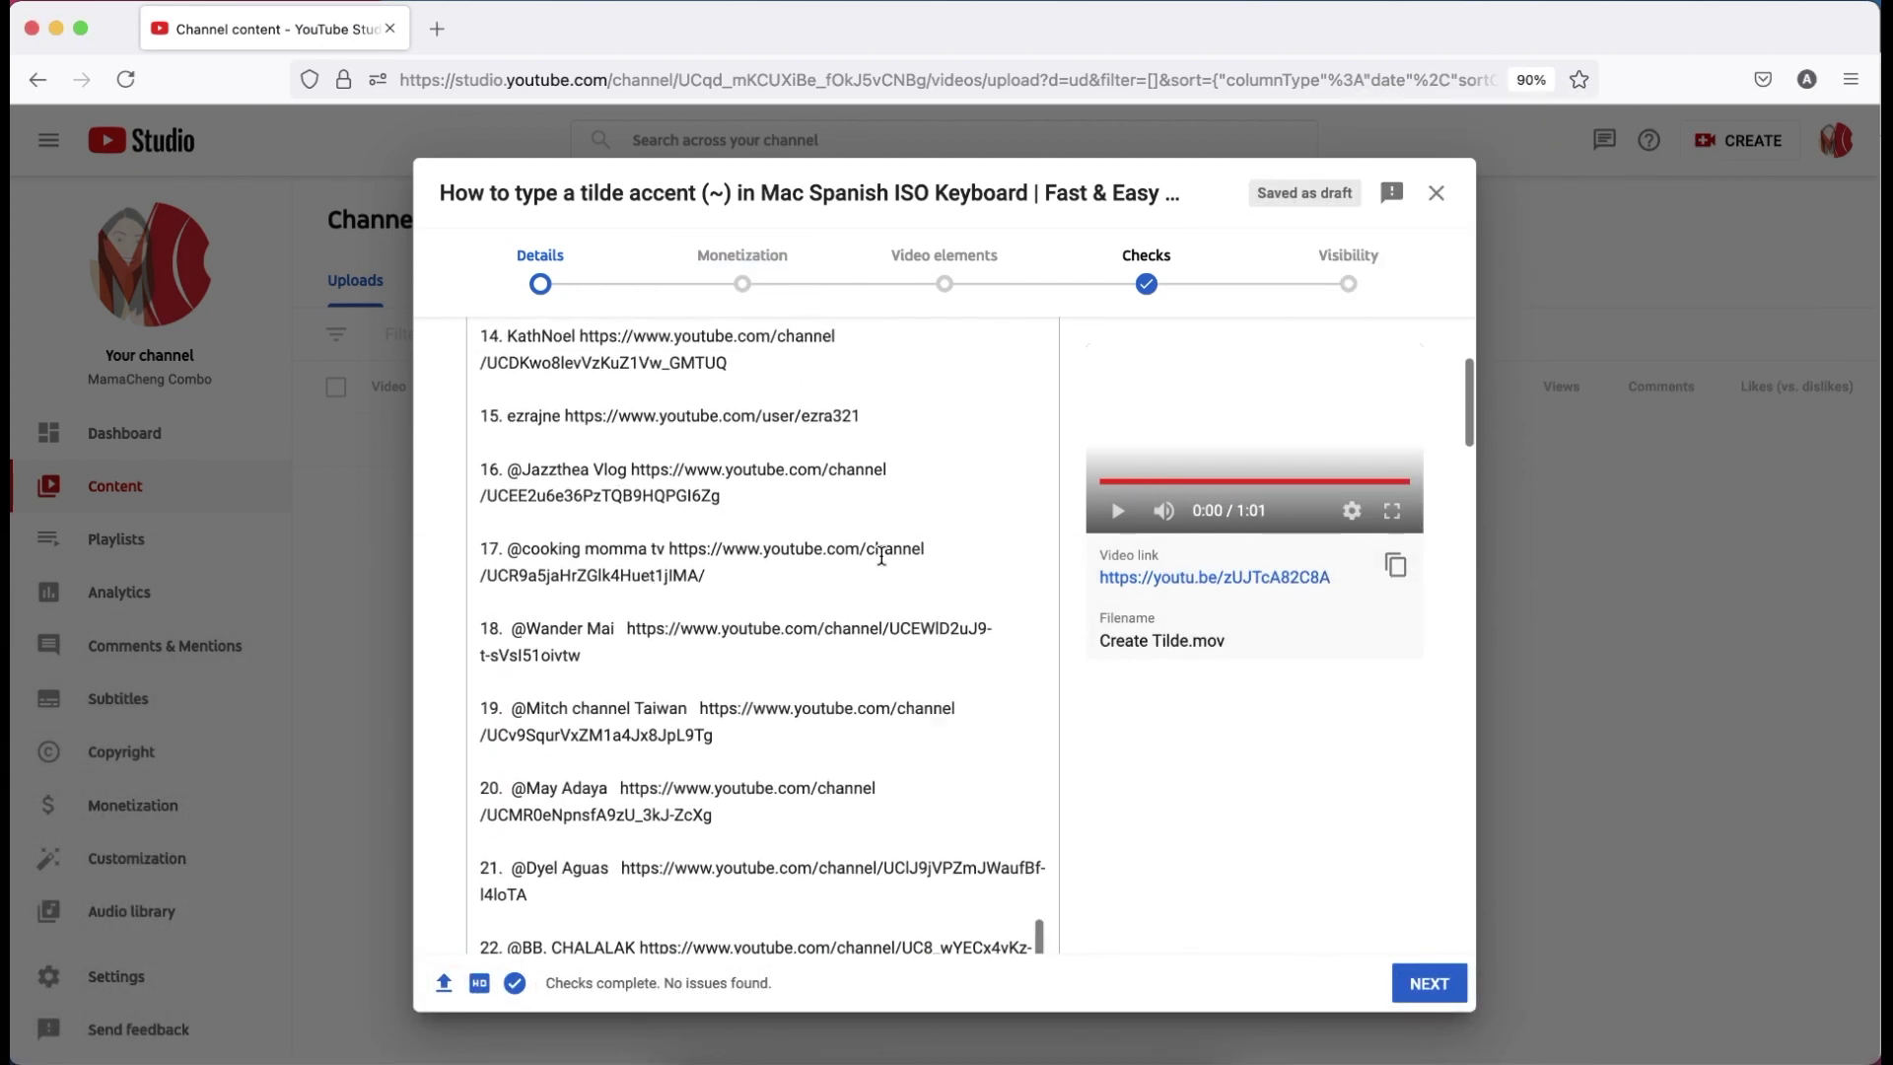
scroll(879, 533, "up", 5)
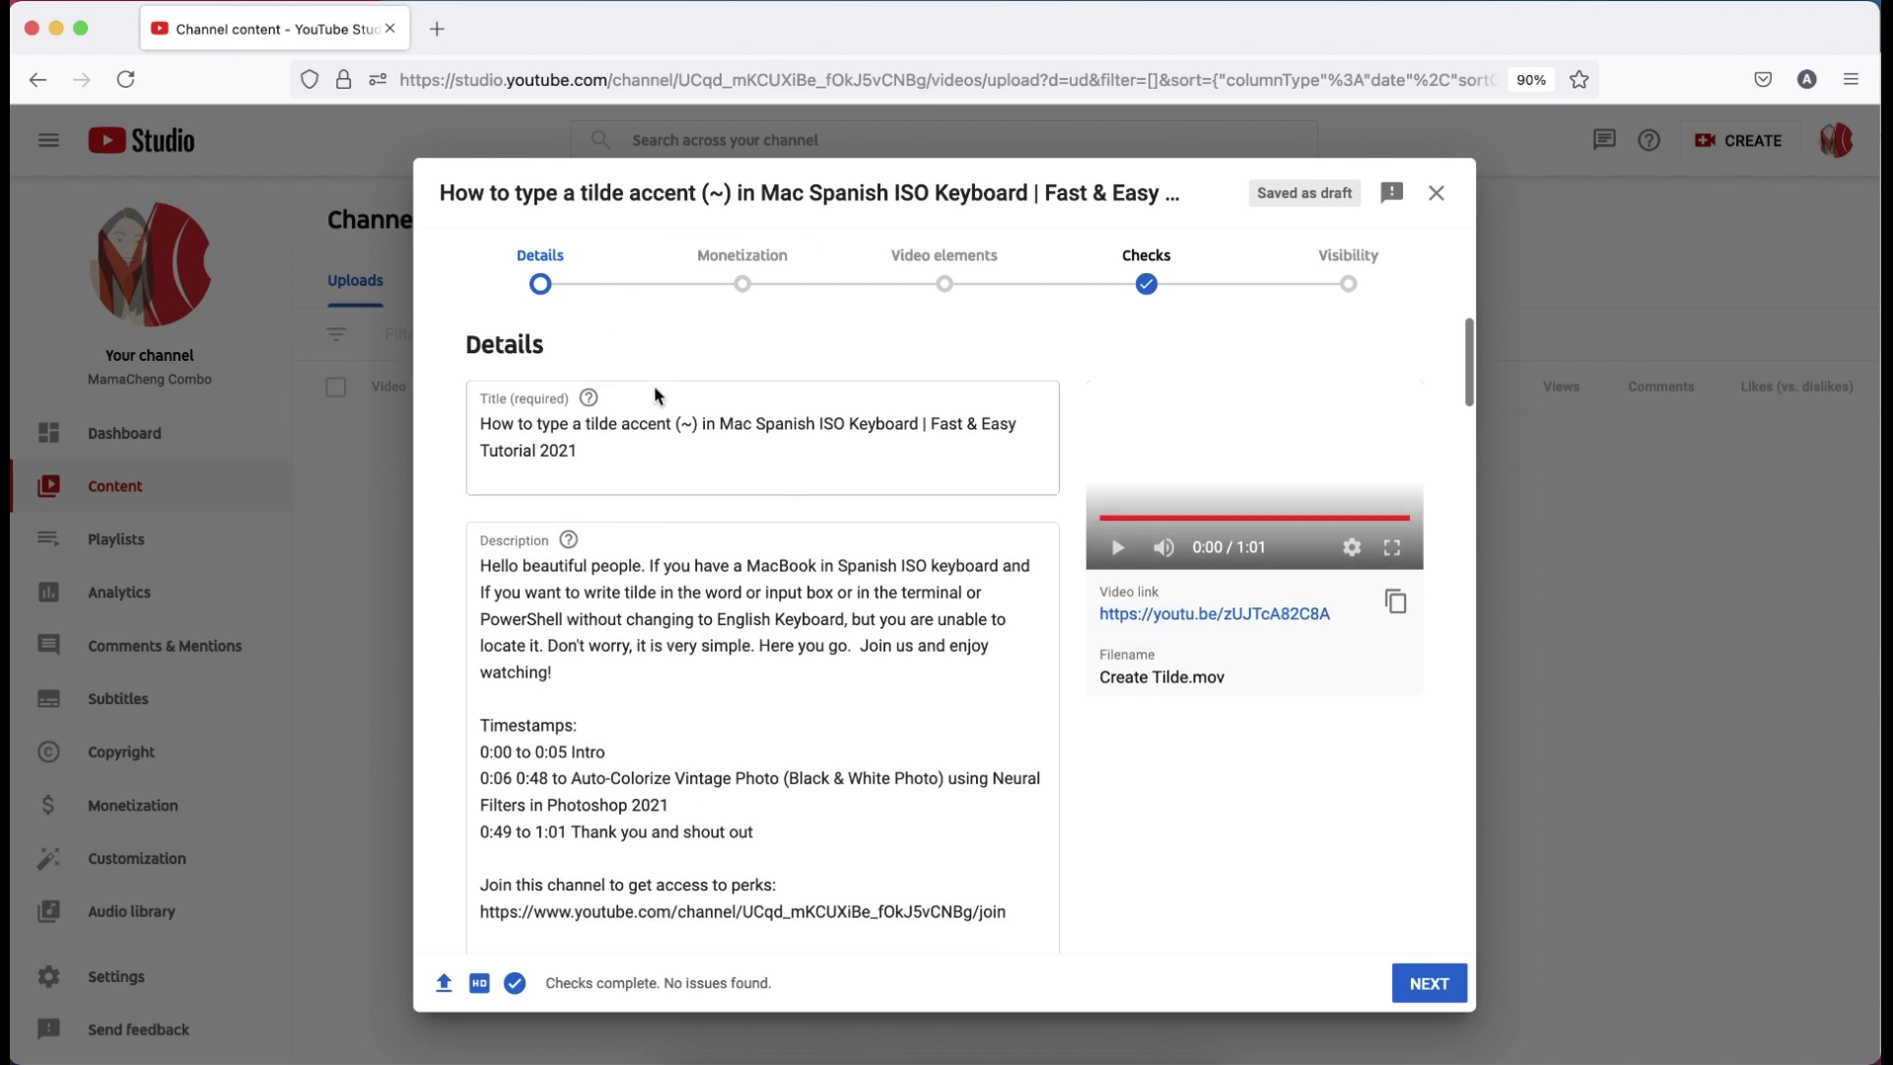
scroll(1015, 802, "down", 15)
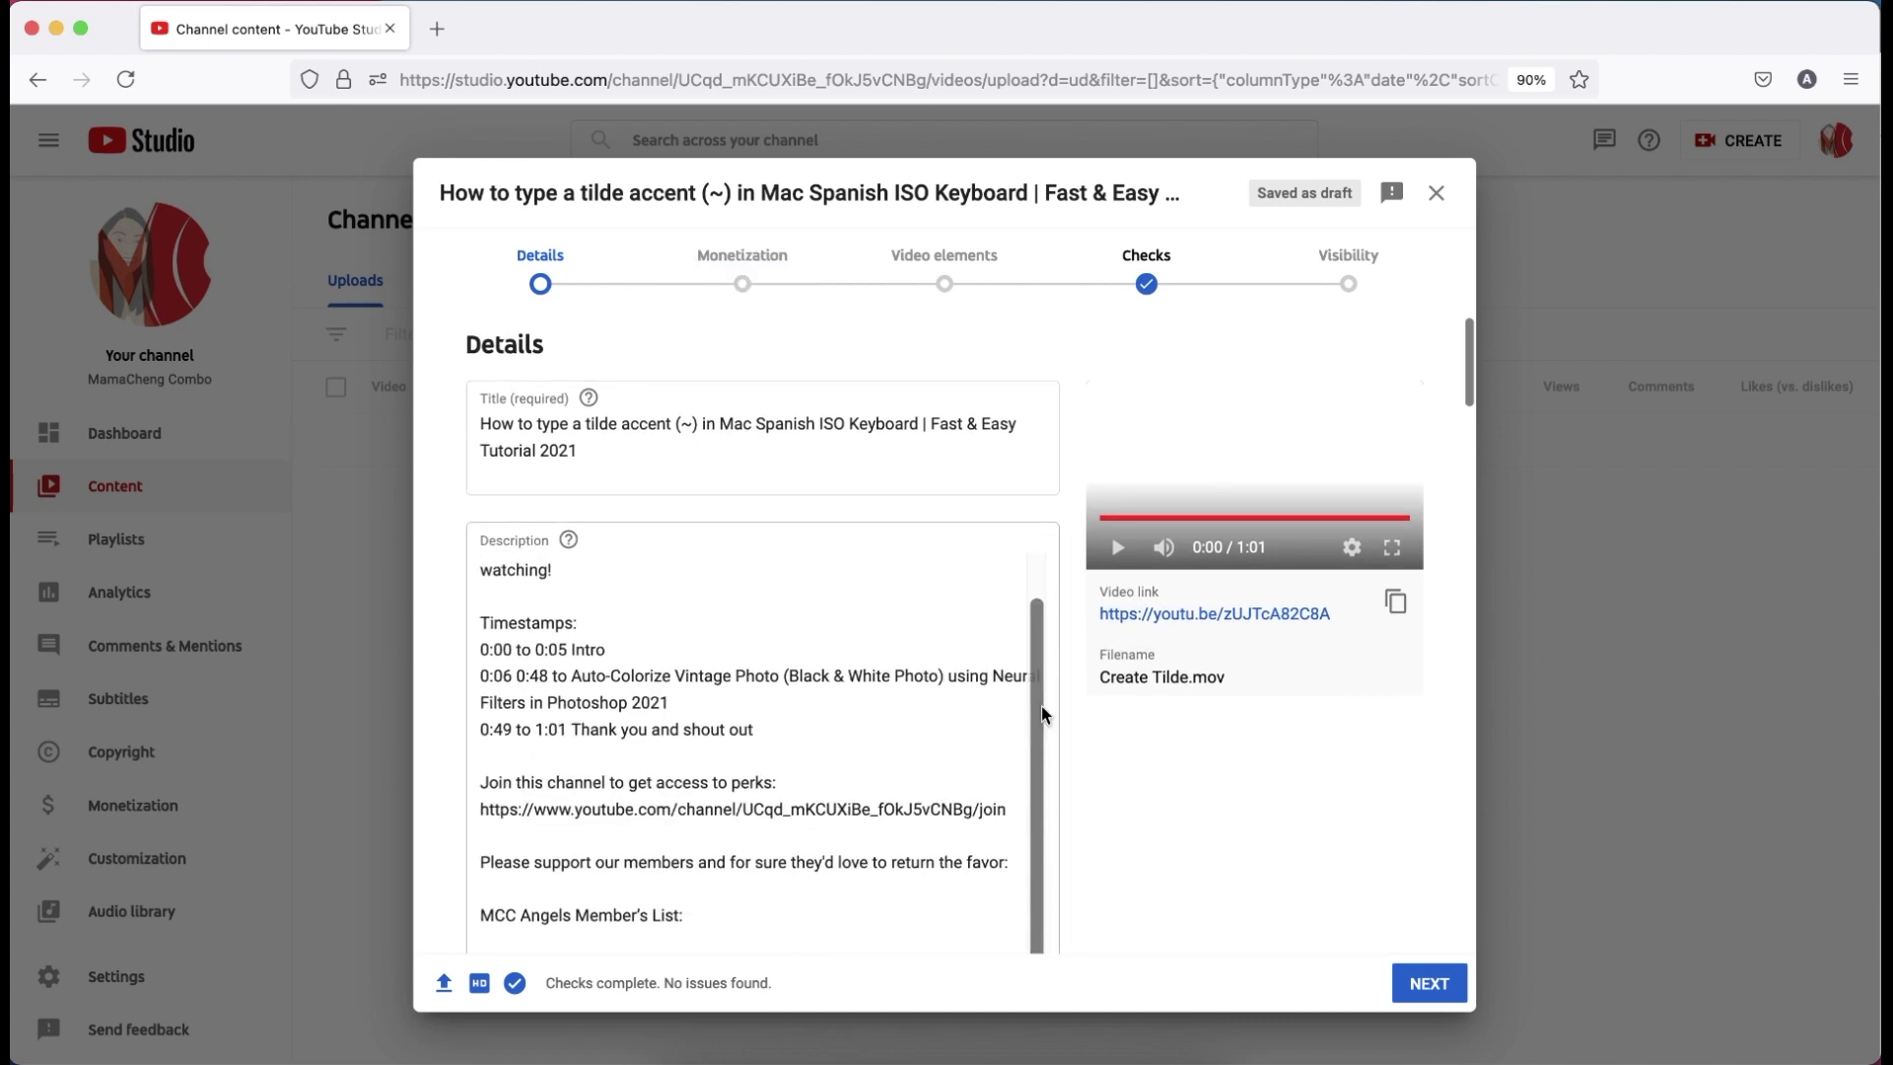
scroll(1014, 803, "down", 10)
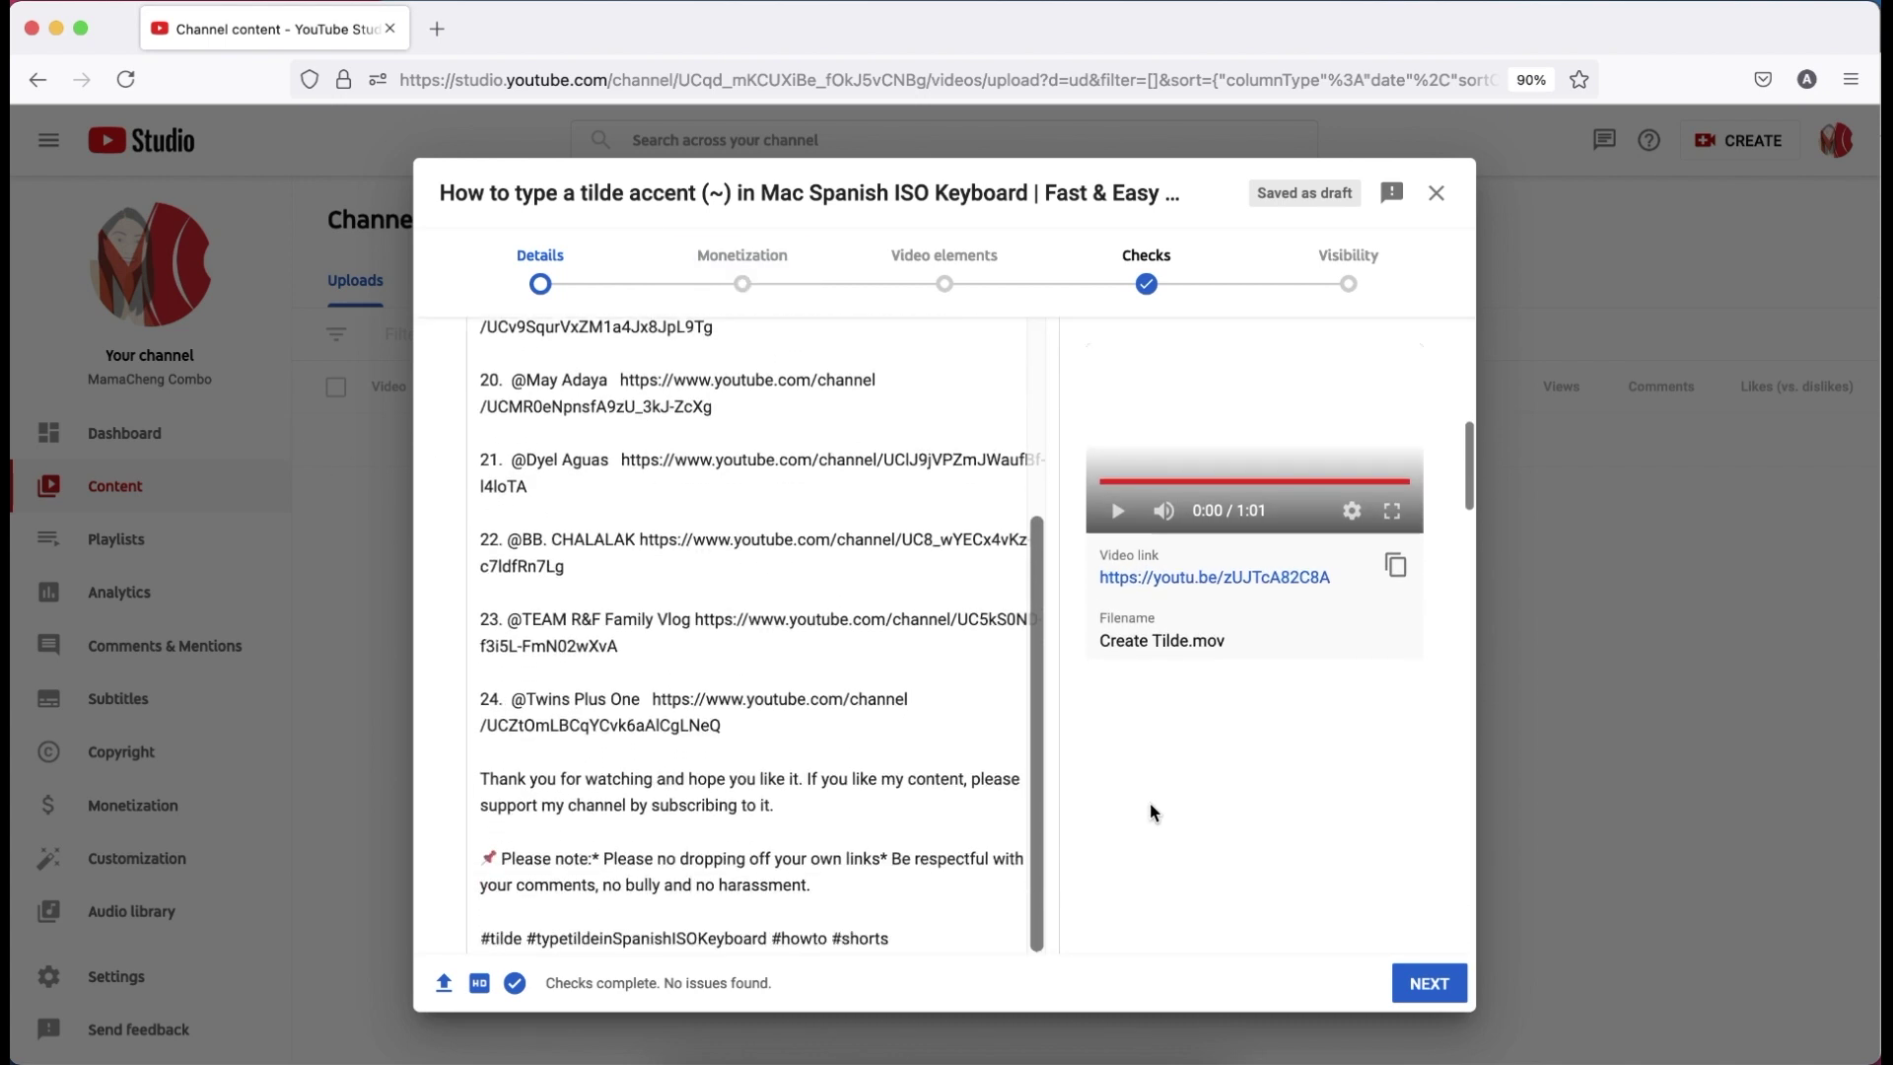
scroll(1150, 802, "down", 2)
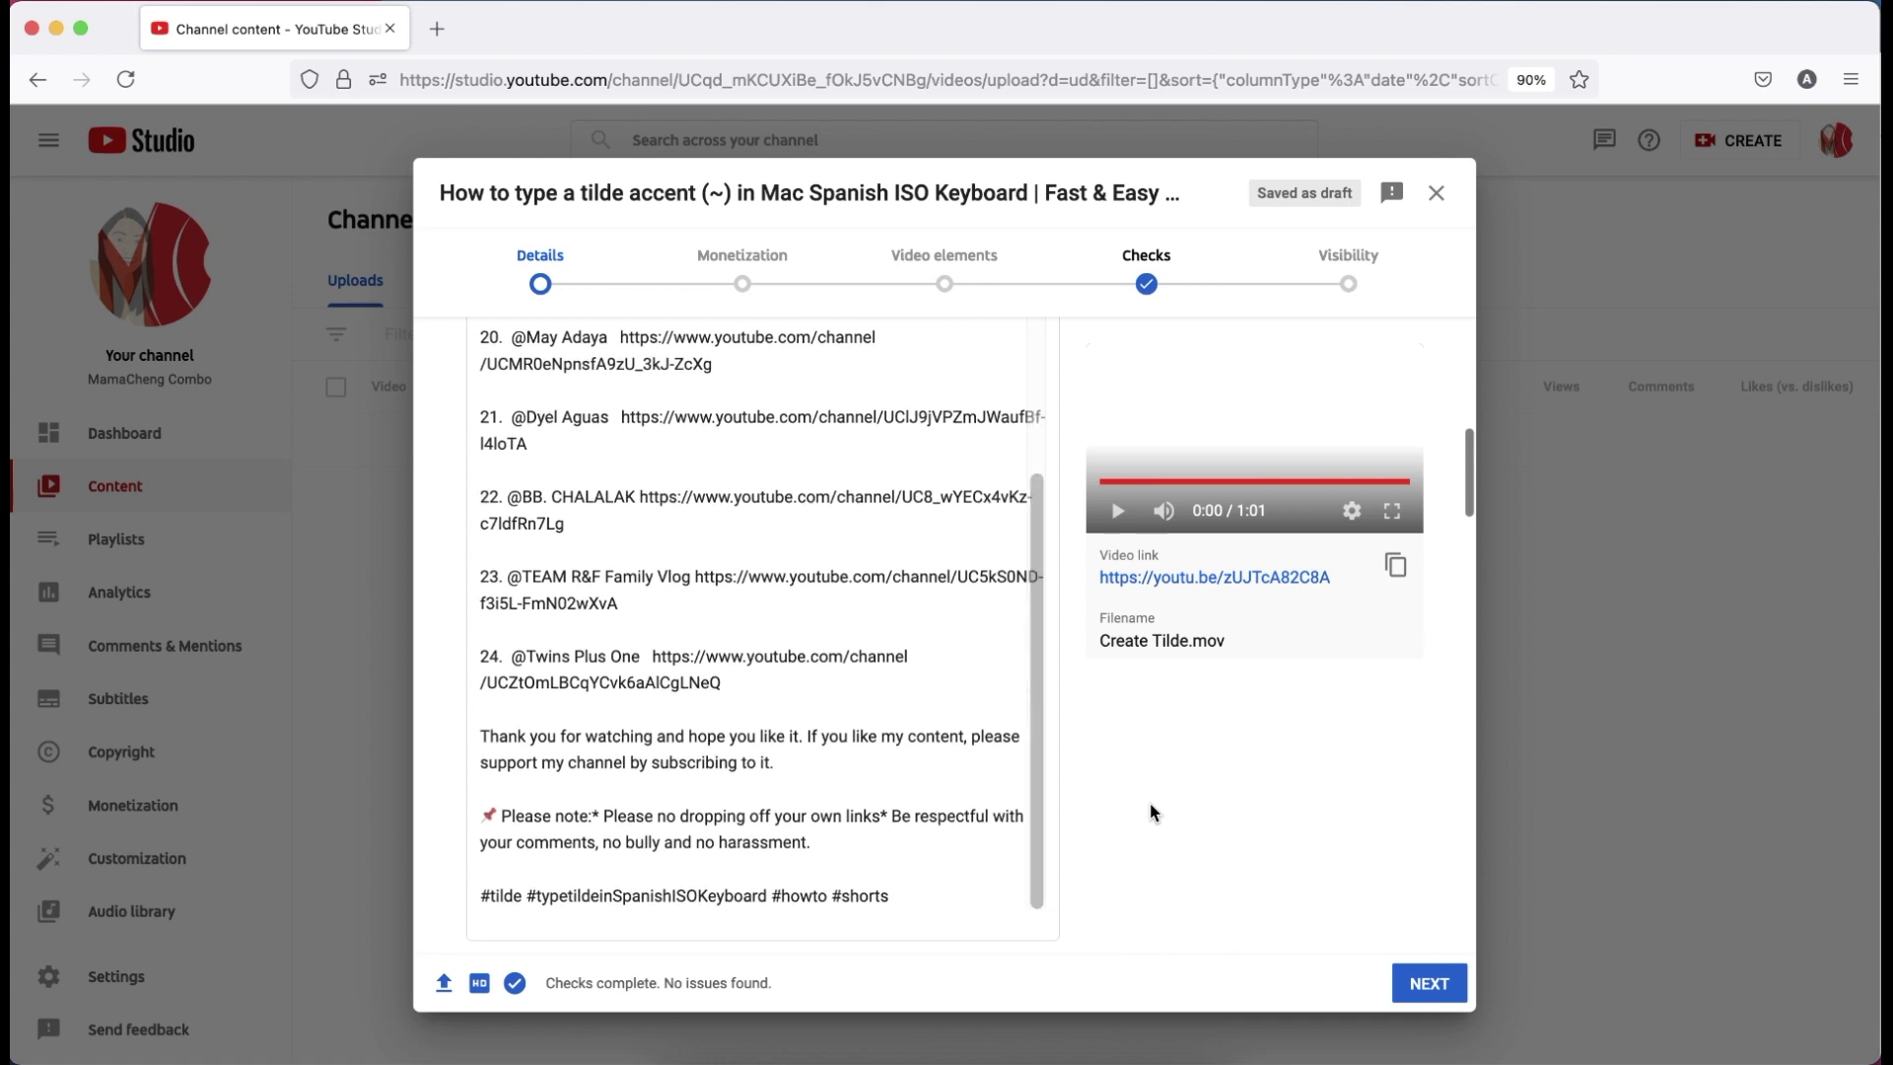
scroll(1150, 803, "down", 10)
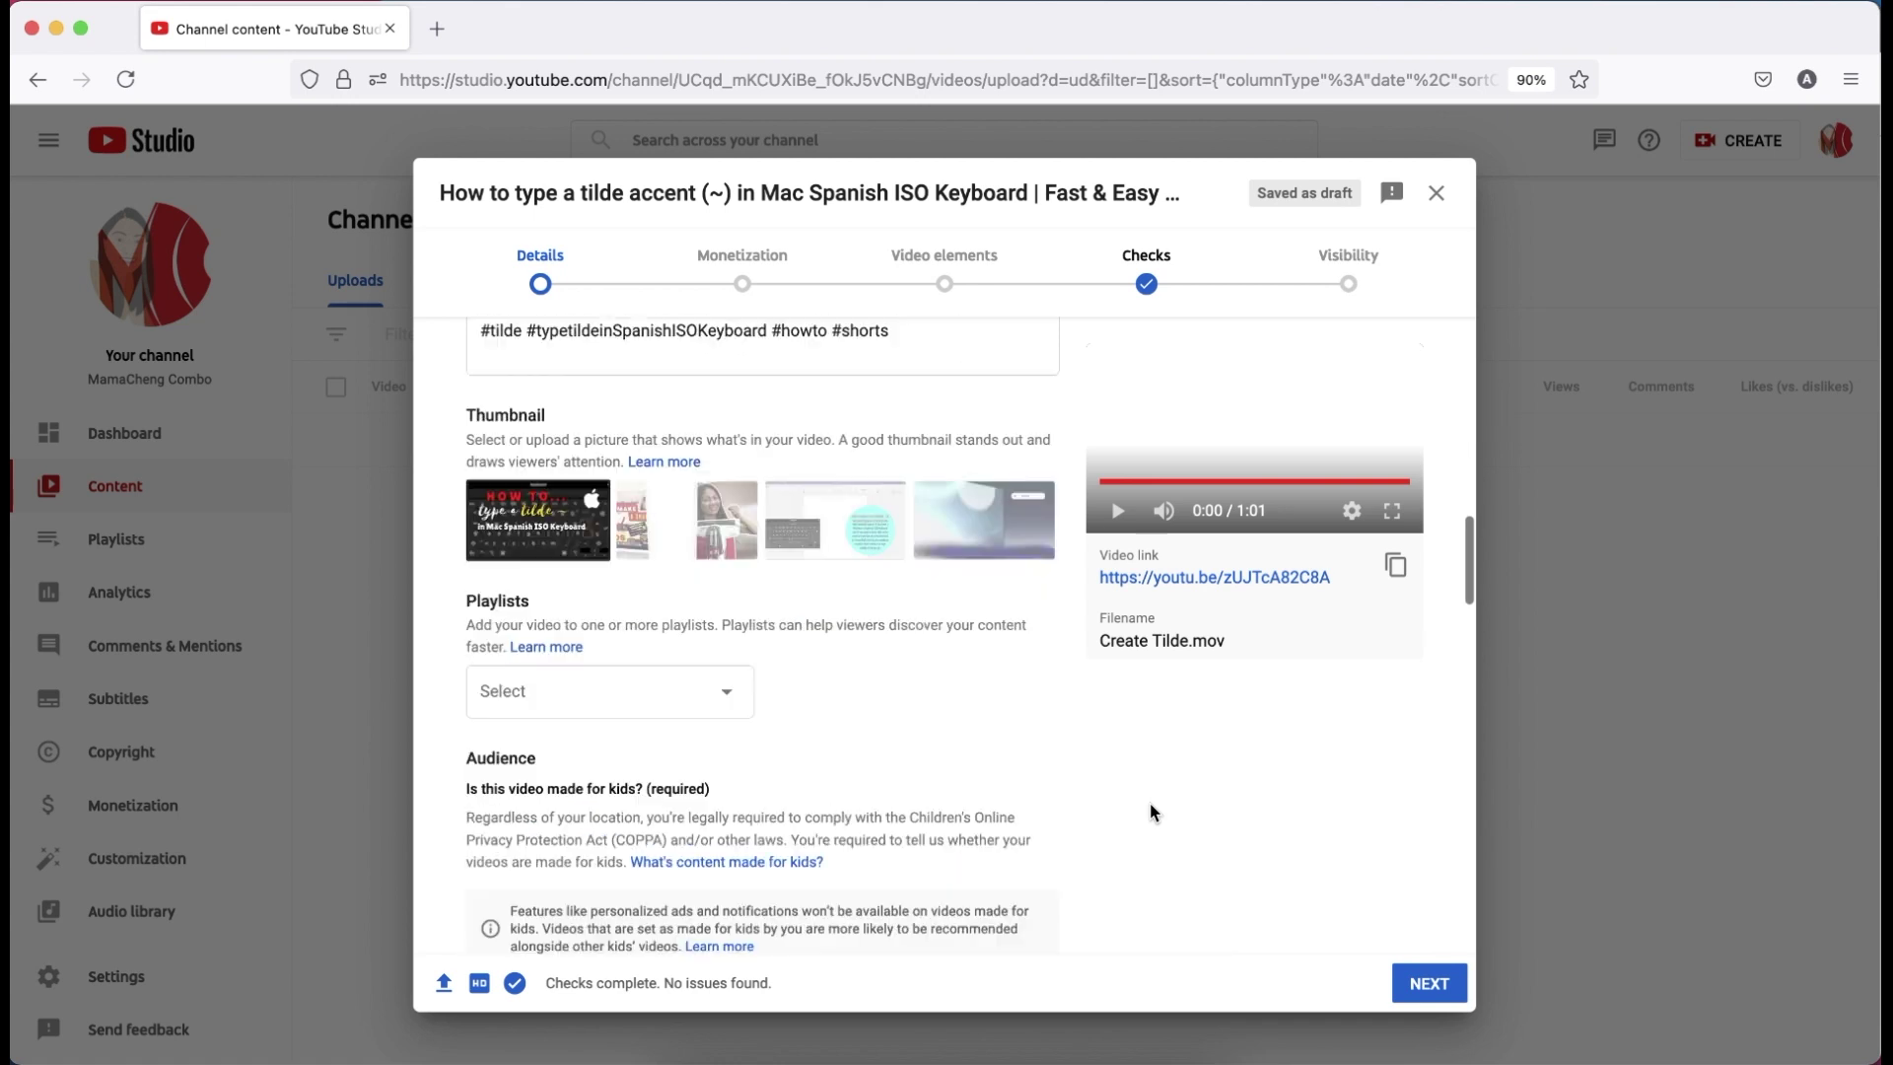
scroll(1149, 802, "down", 3)
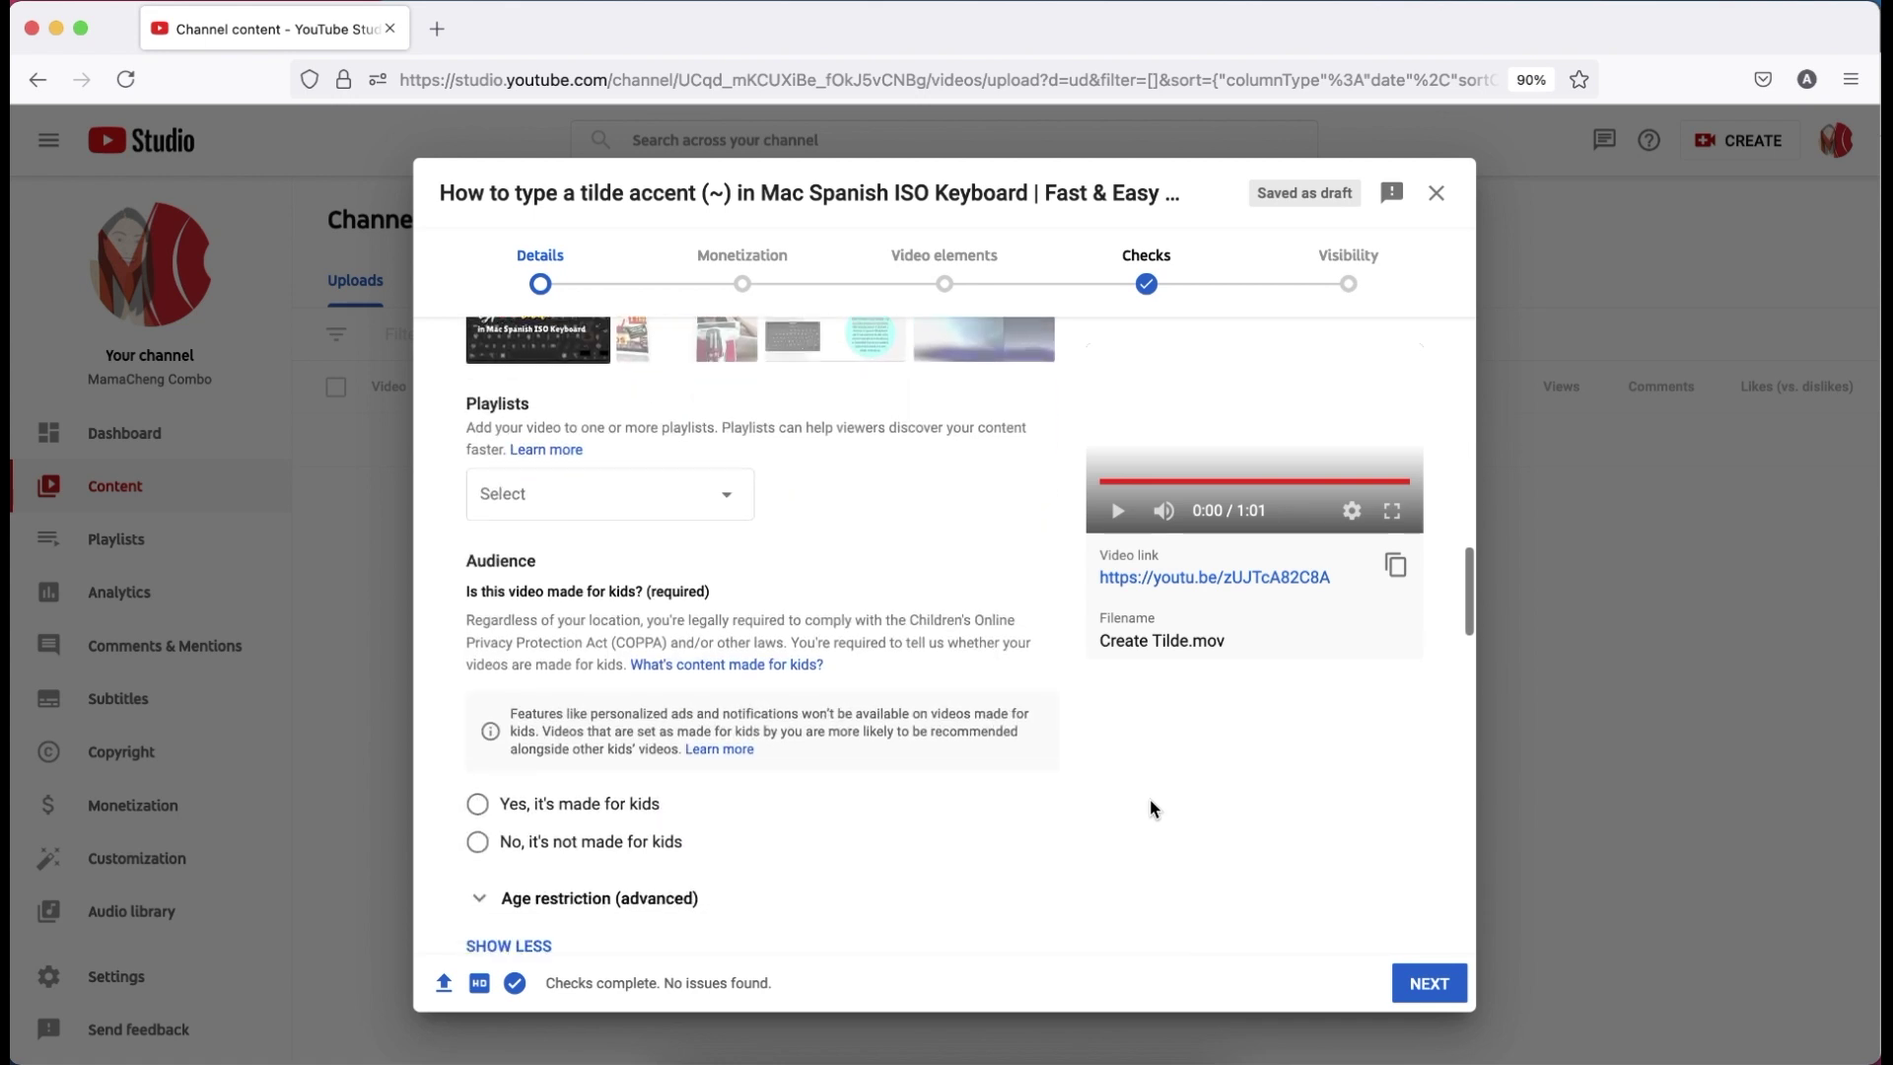
scroll(1151, 800, "down", 1)
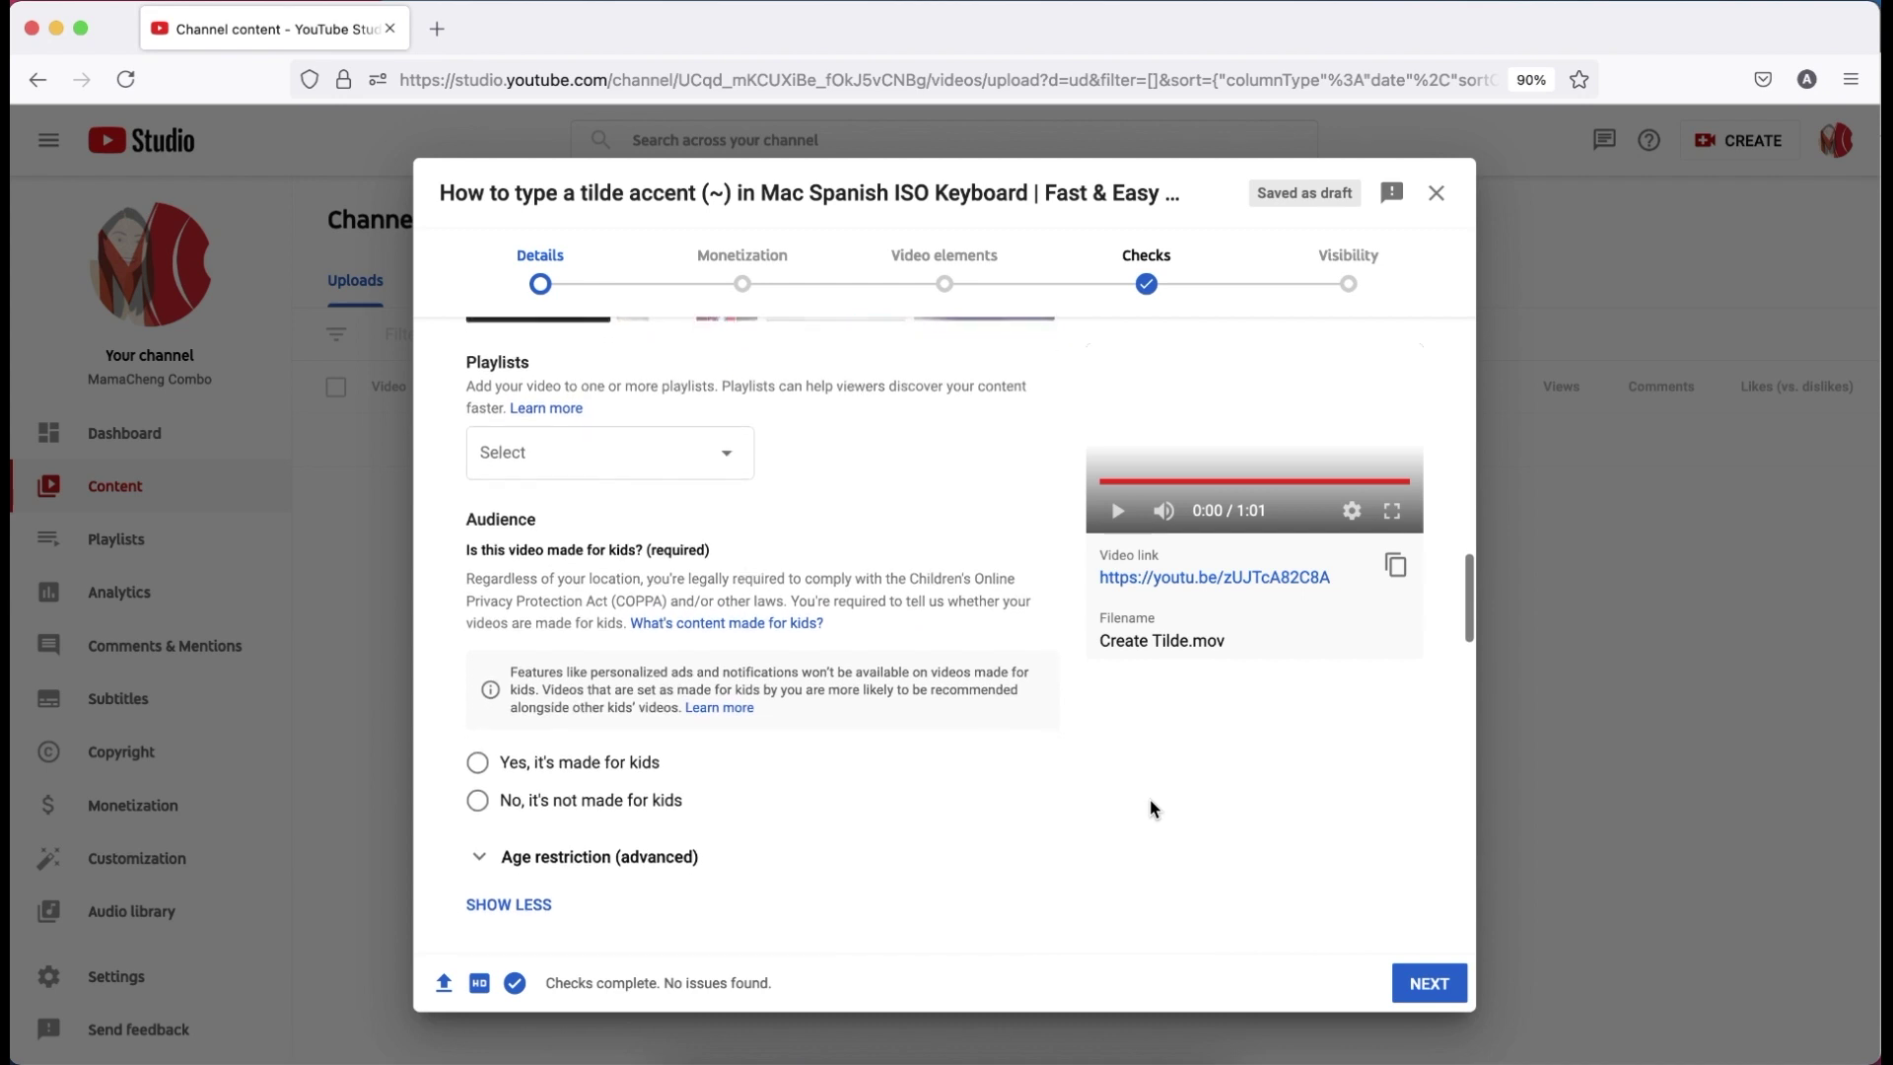
scroll(1149, 799, "up", 5)
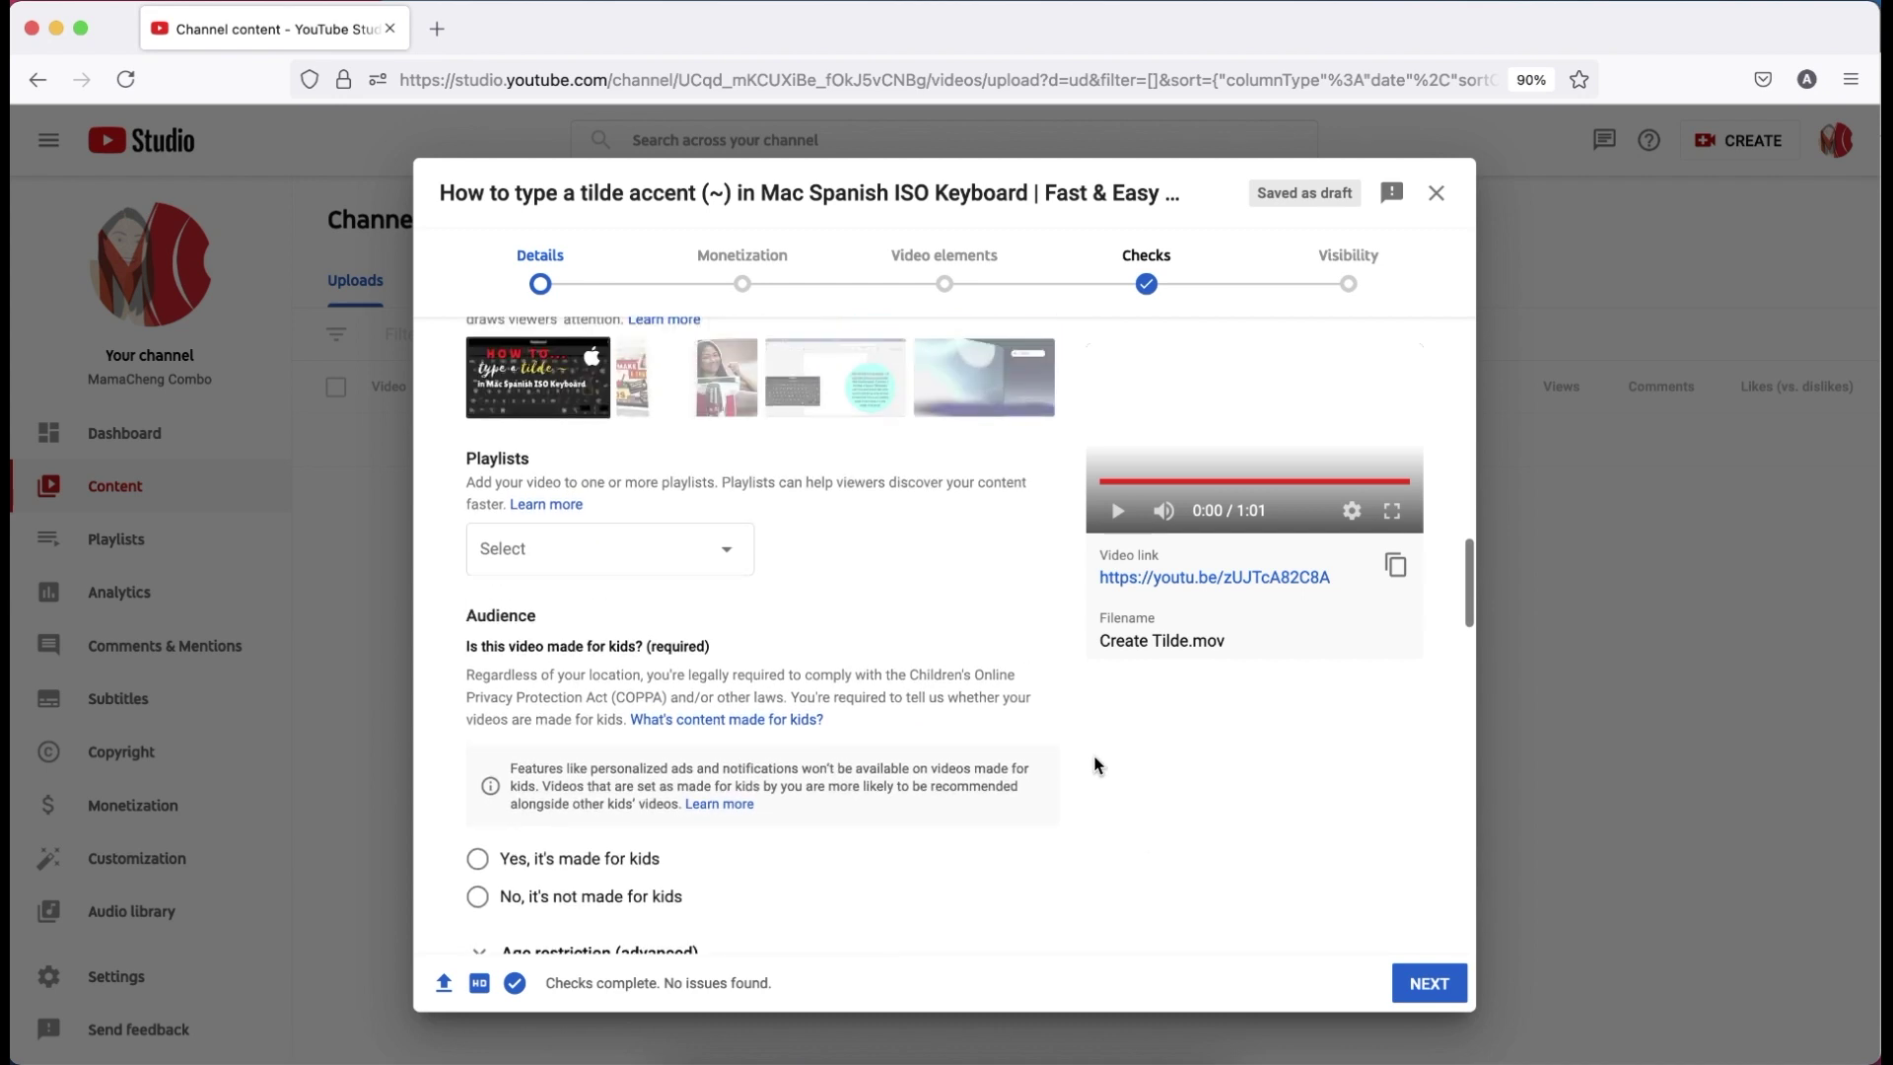
scroll(690, 711, "up", 1)
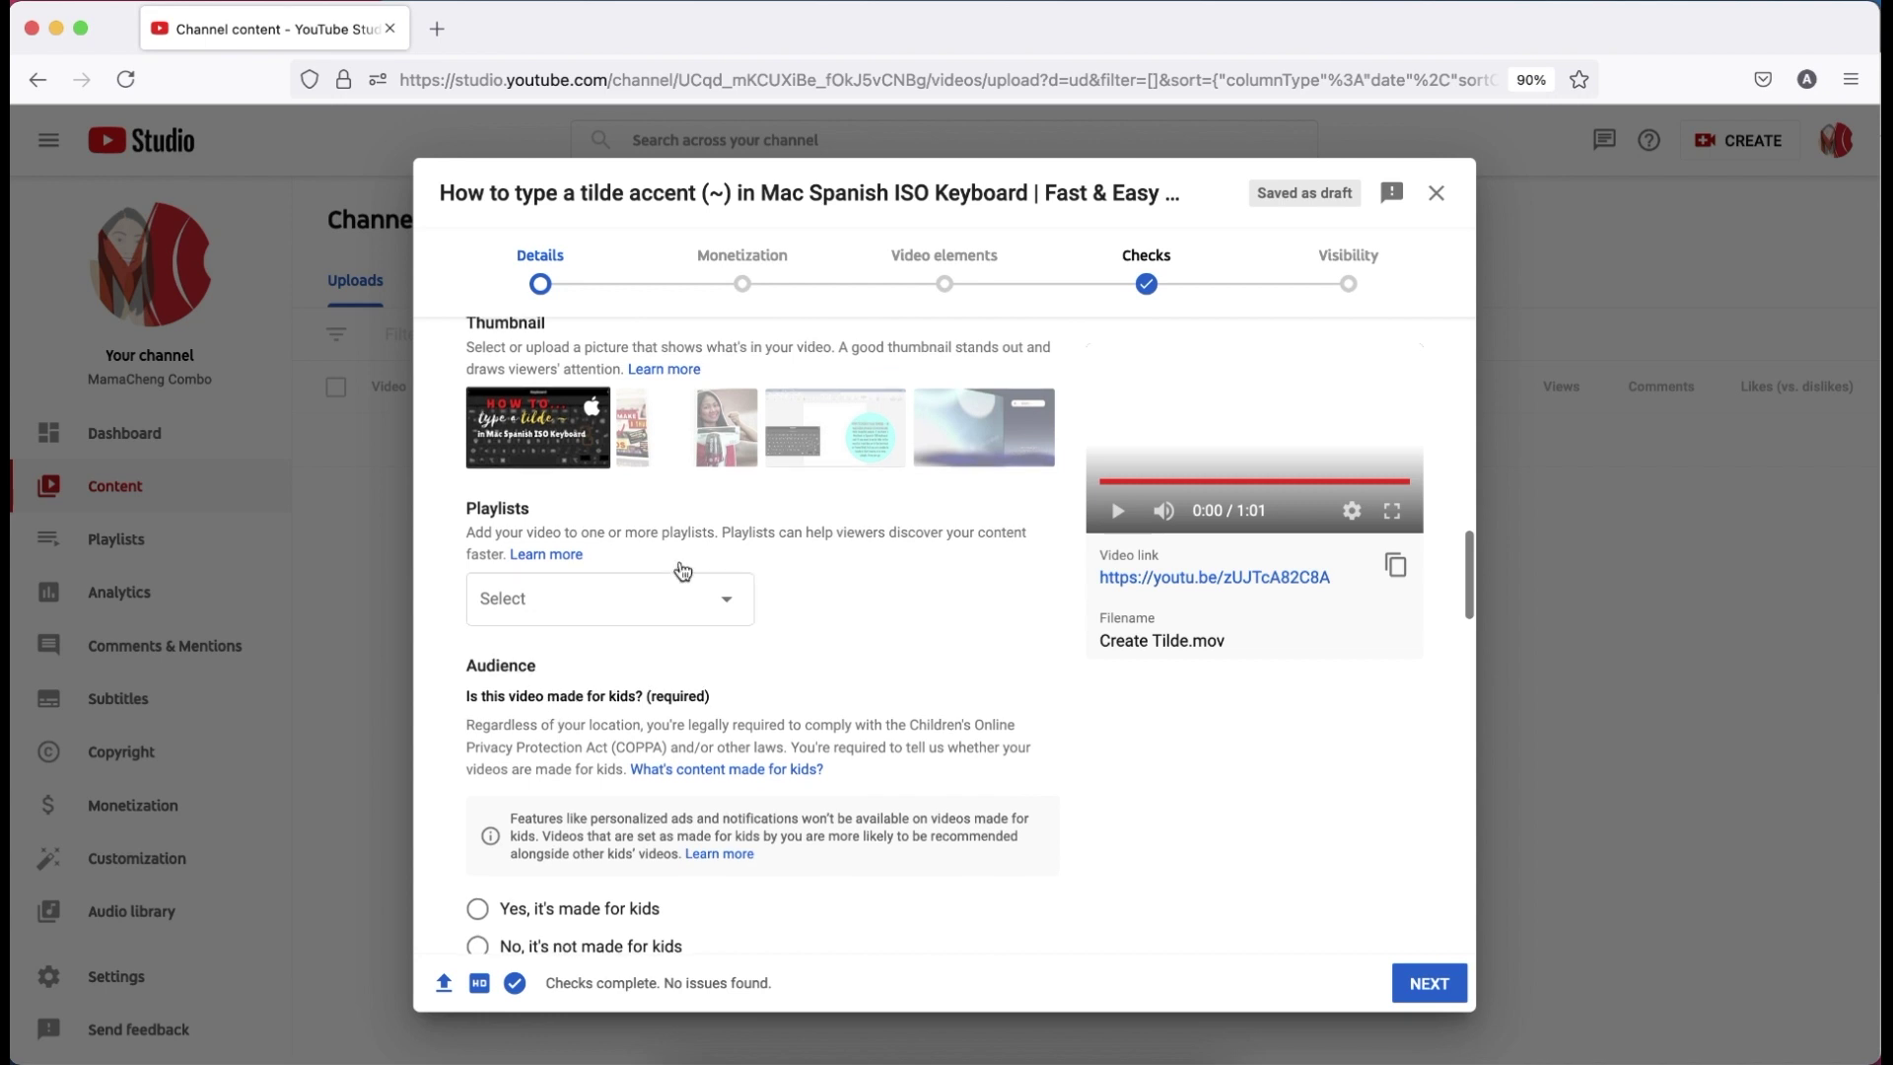
scroll(678, 570, "down", 3)
scroll(677, 564, "down", 3)
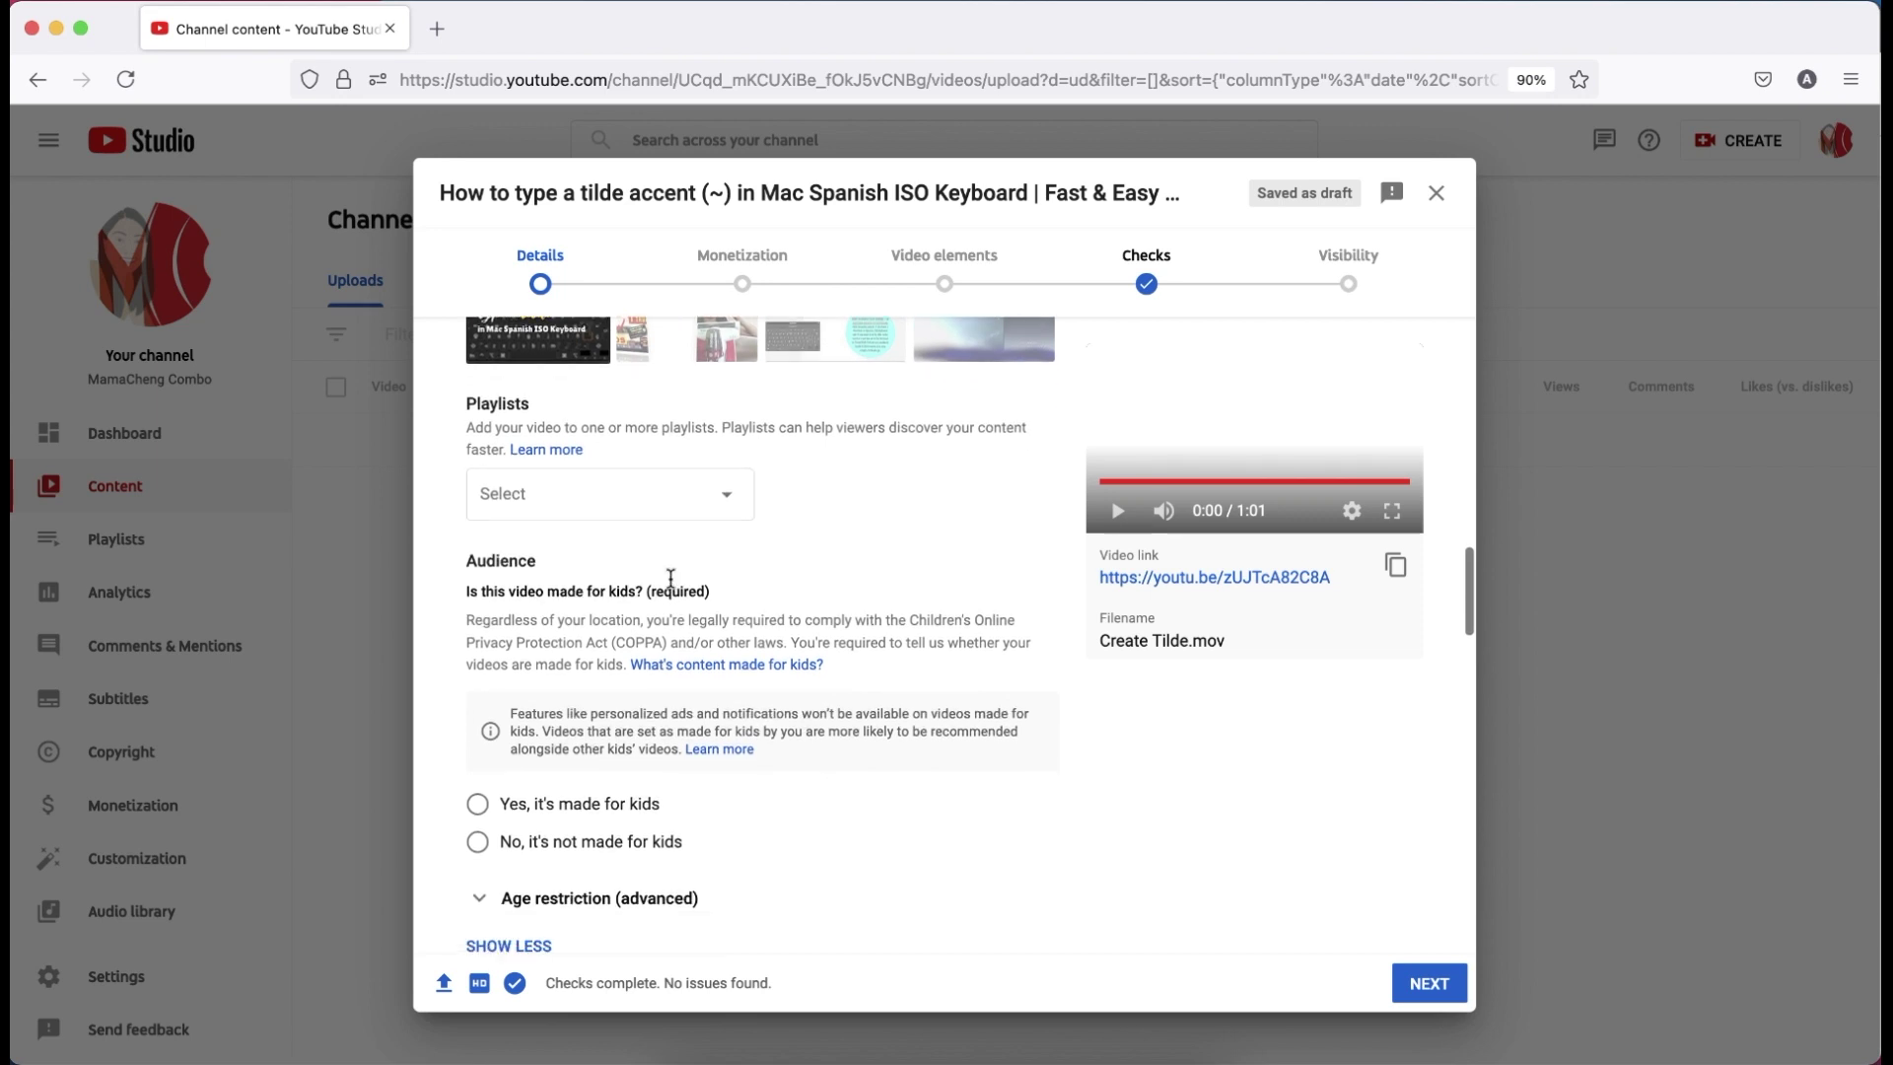
scroll(617, 714, "down", 3)
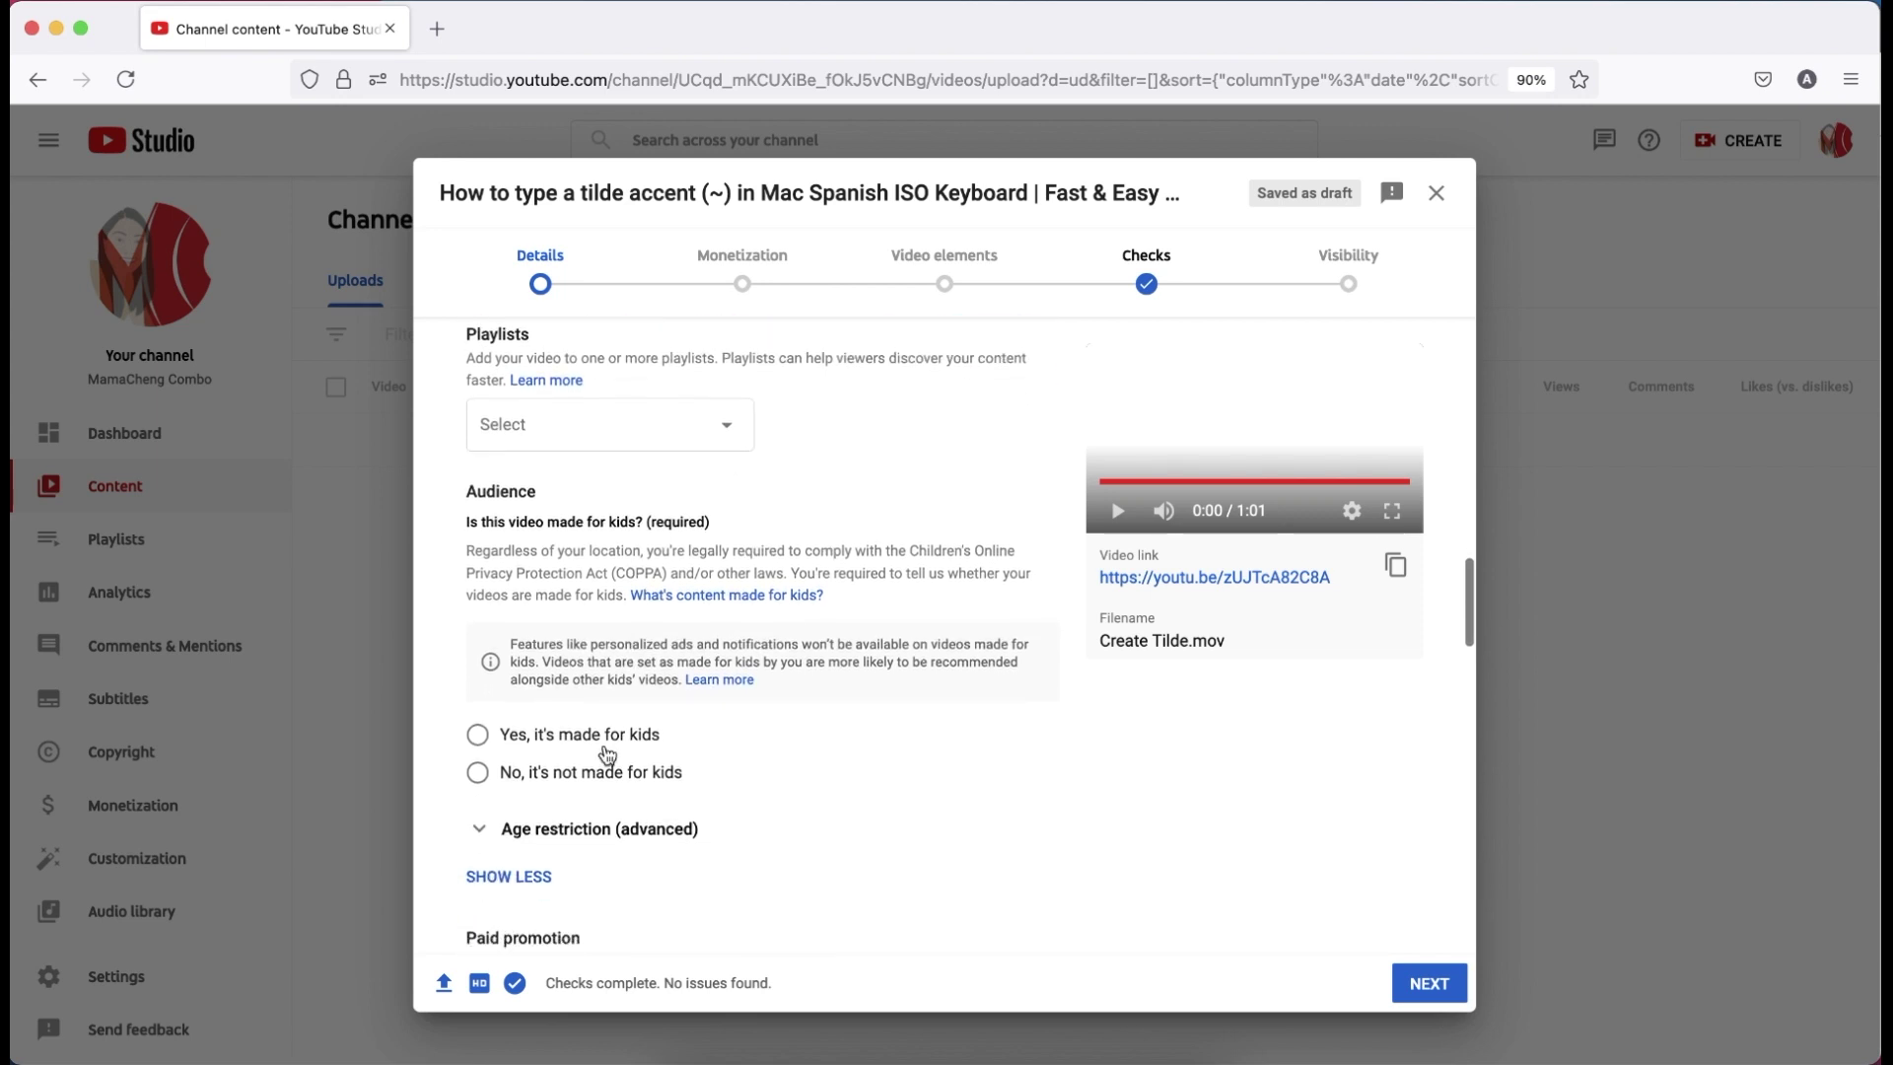
scroll(597, 772, "down", 1)
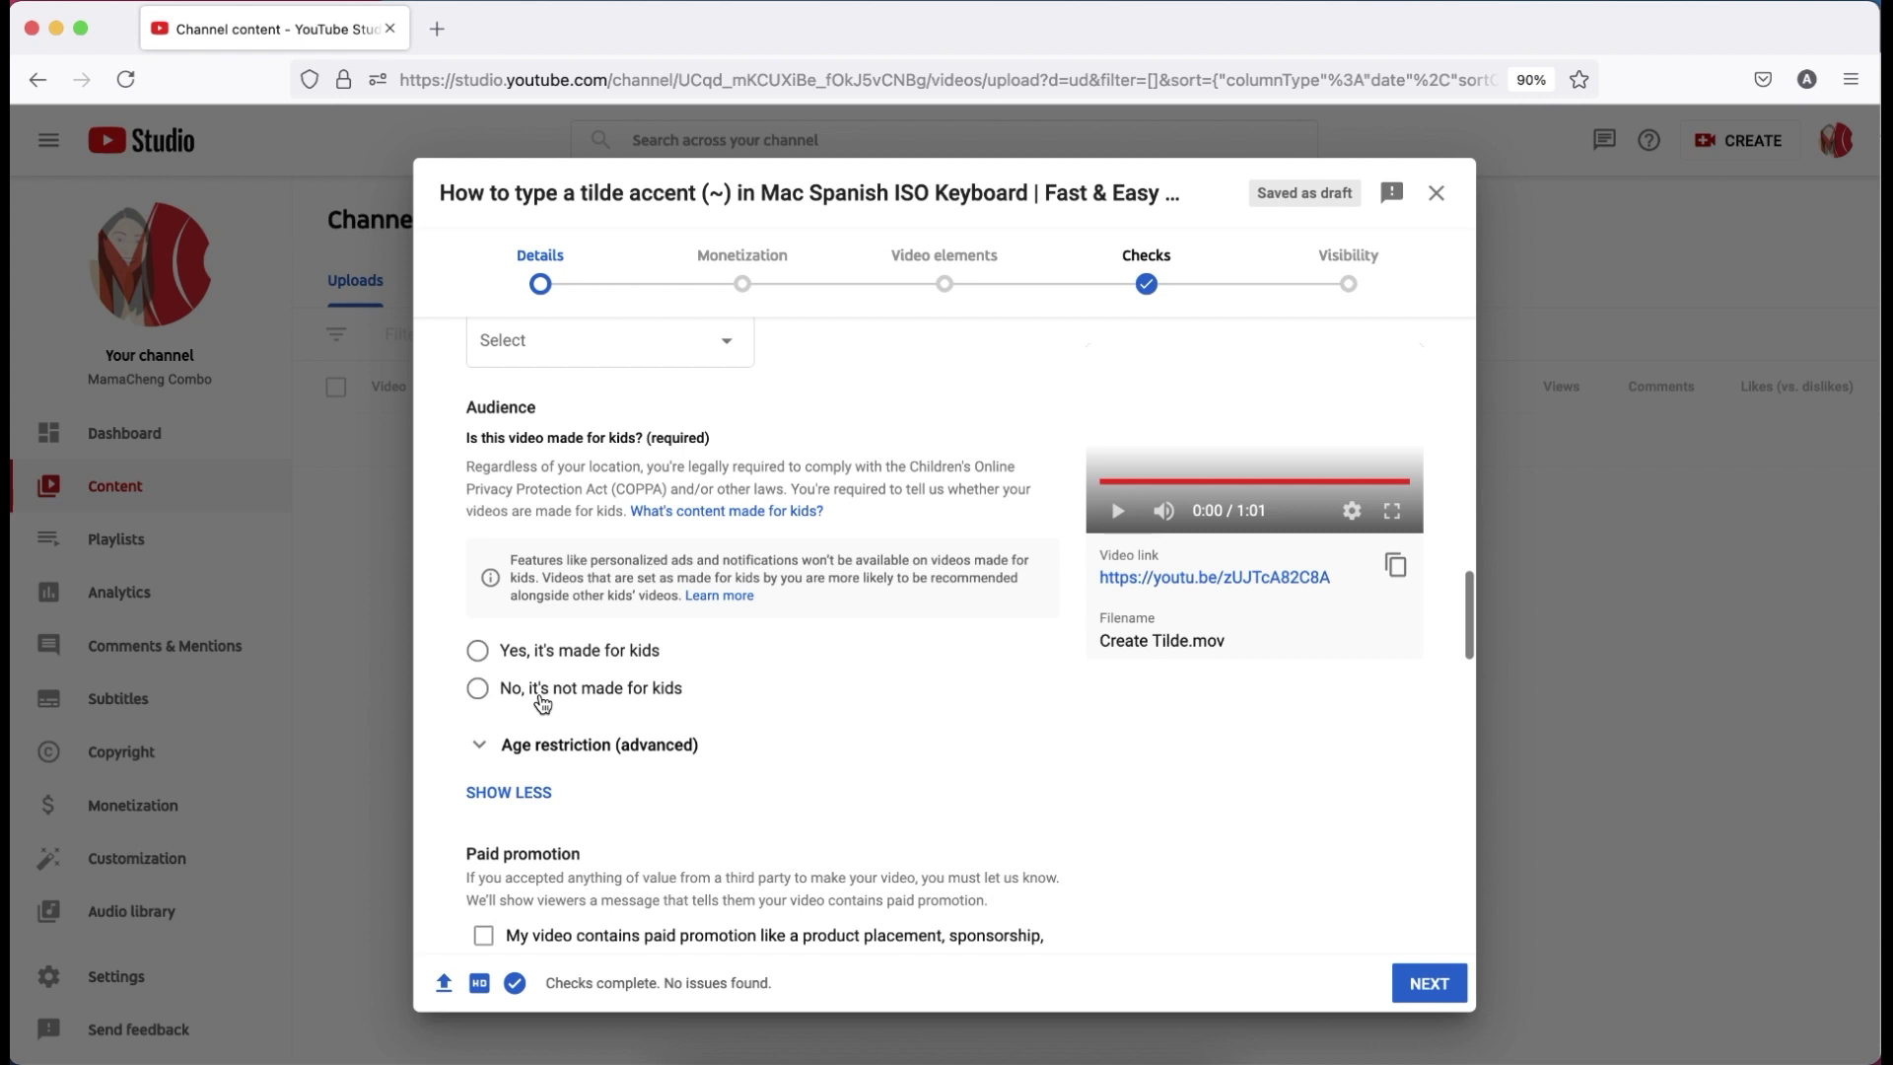
left_click(542, 702)
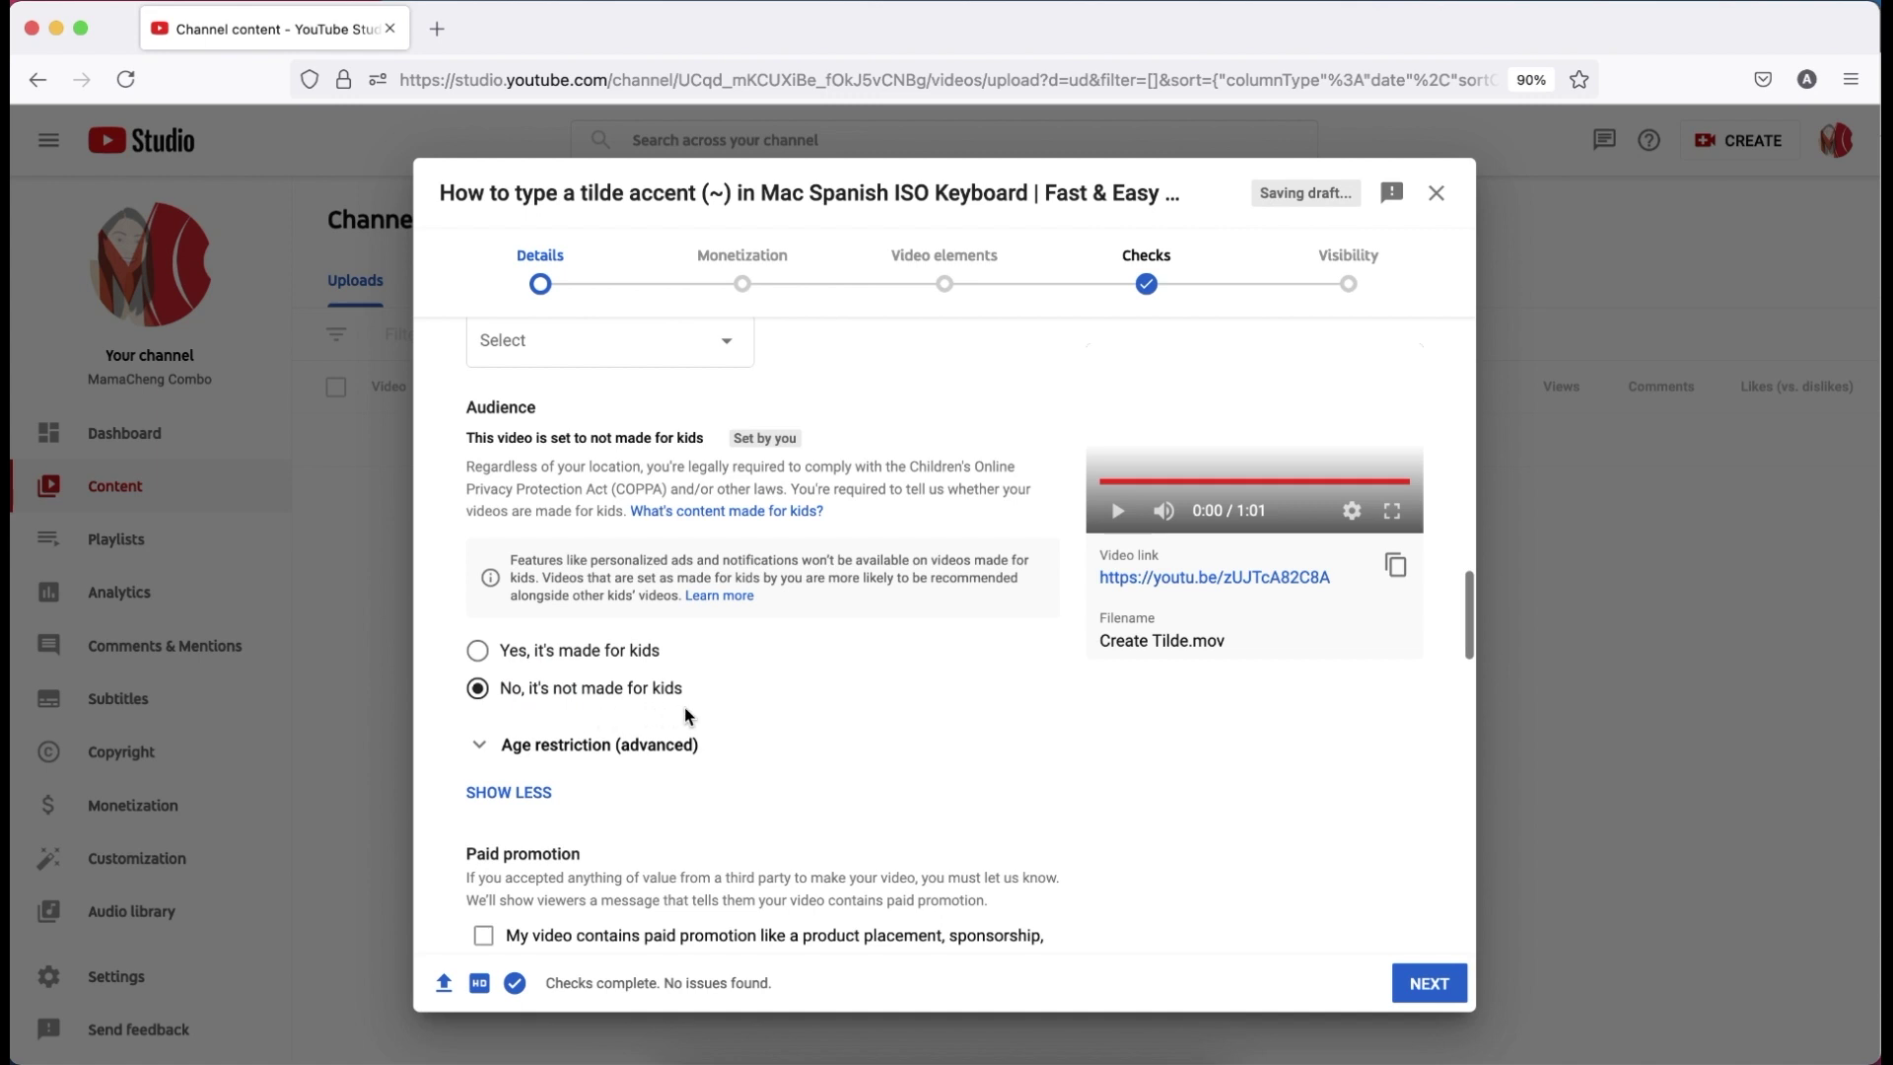
Finish the Details form and advance to the Monetization step.
scroll(687, 714, "down", 10)
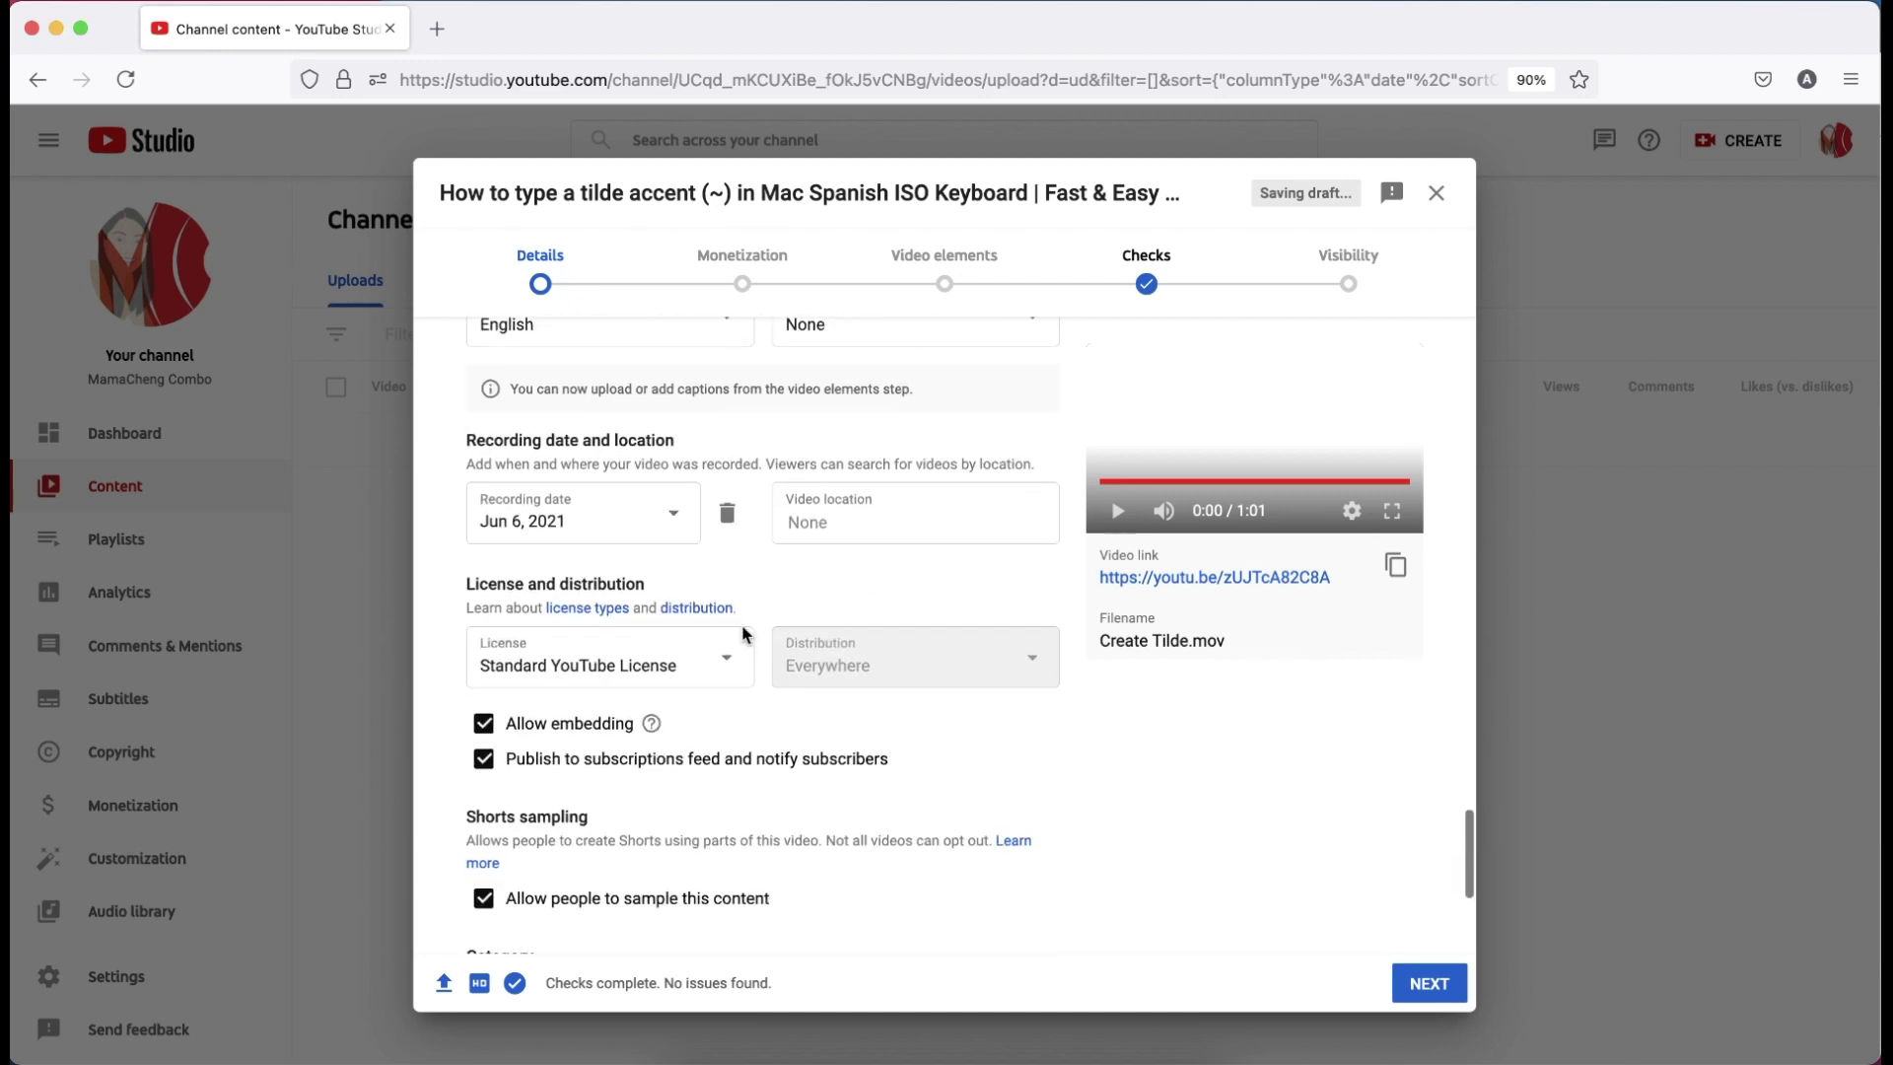
scroll(561, 477, "down", 5)
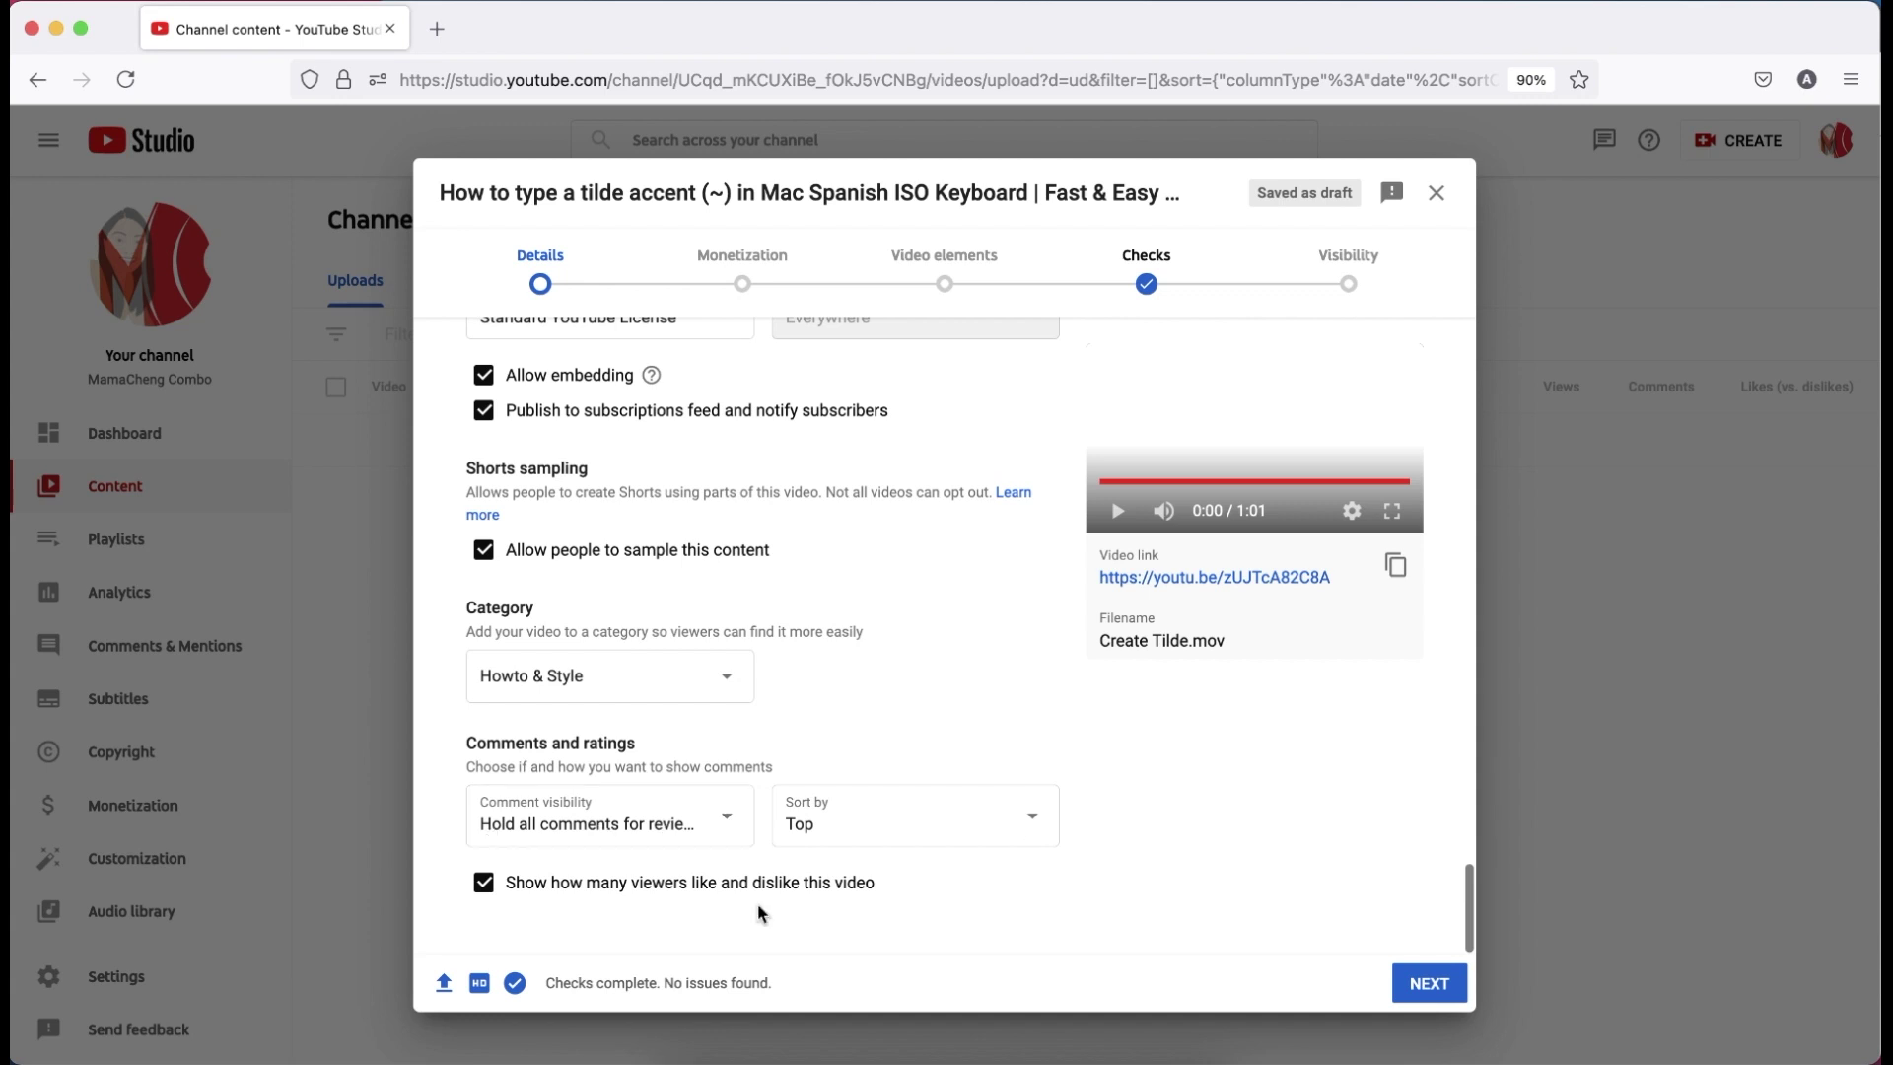
left_click(1420, 984)
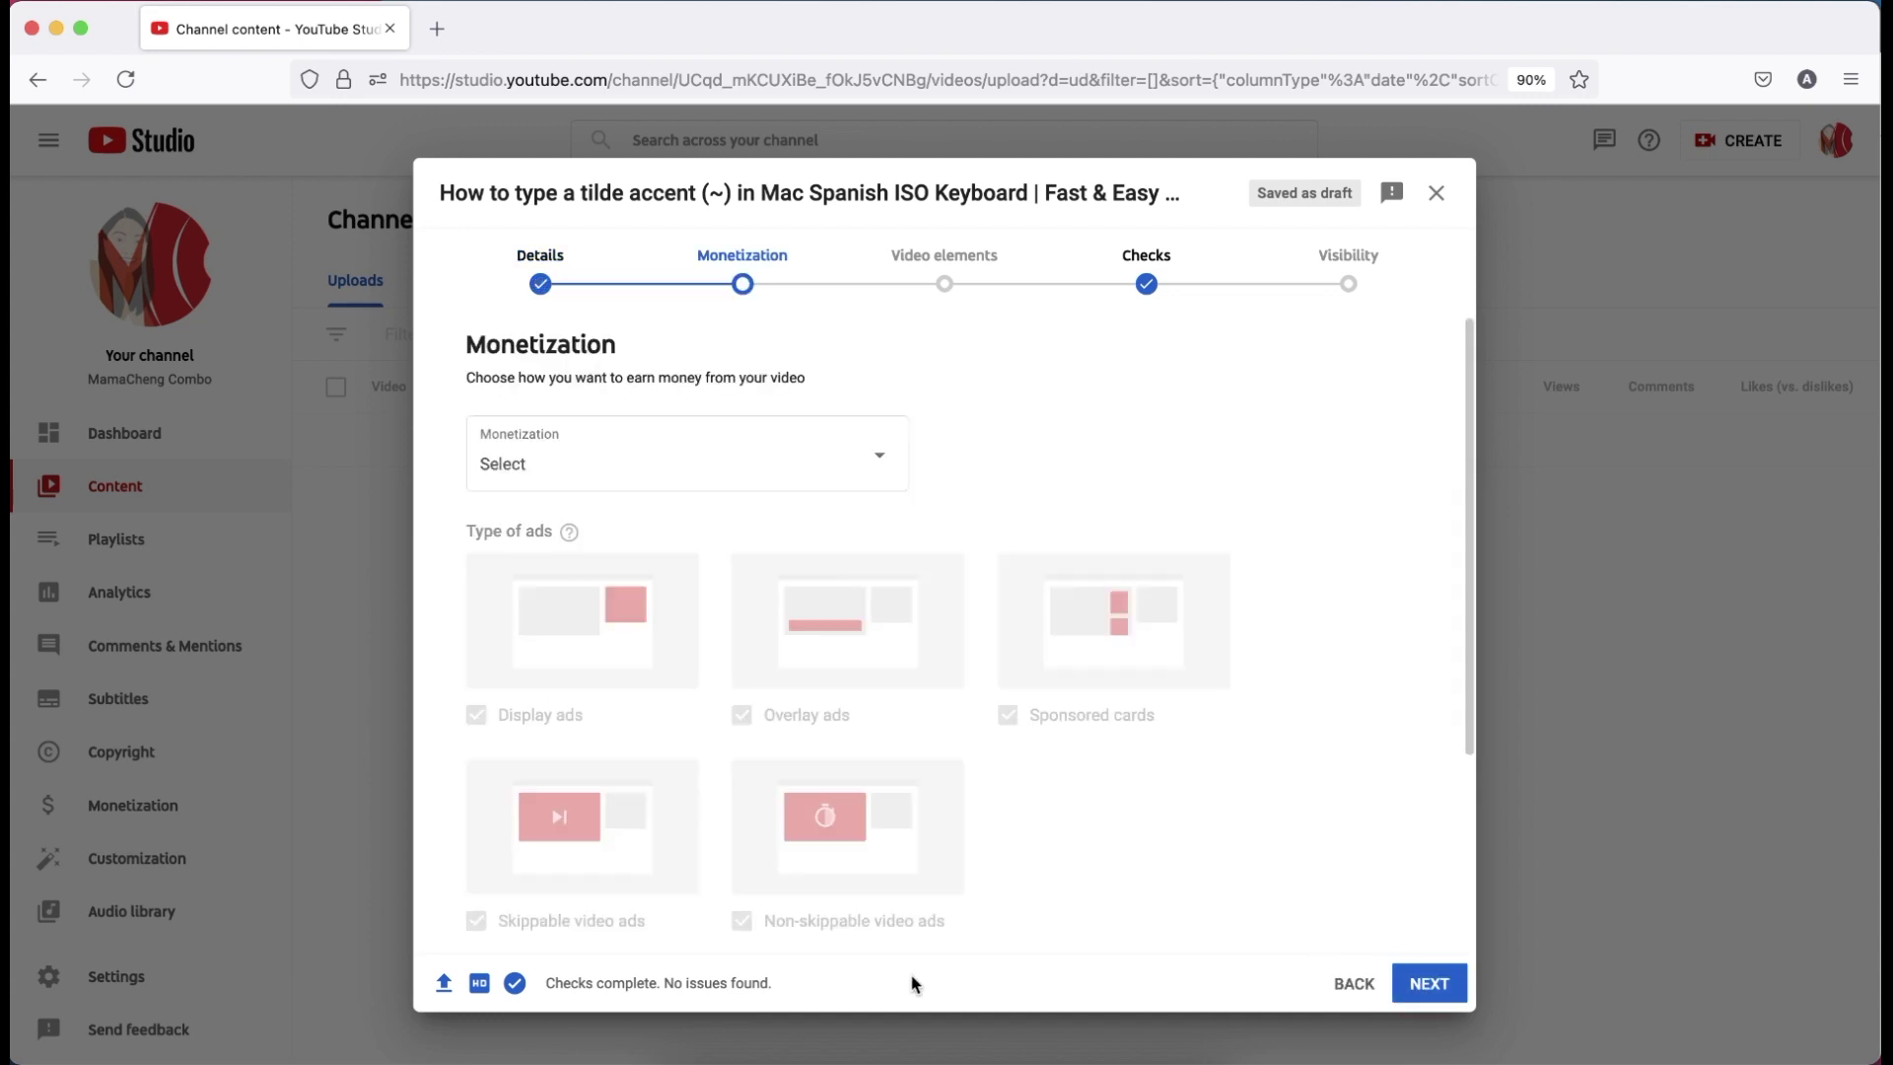
Turn monetization on for the video and continue to Ad suitability.
left_click(563, 472)
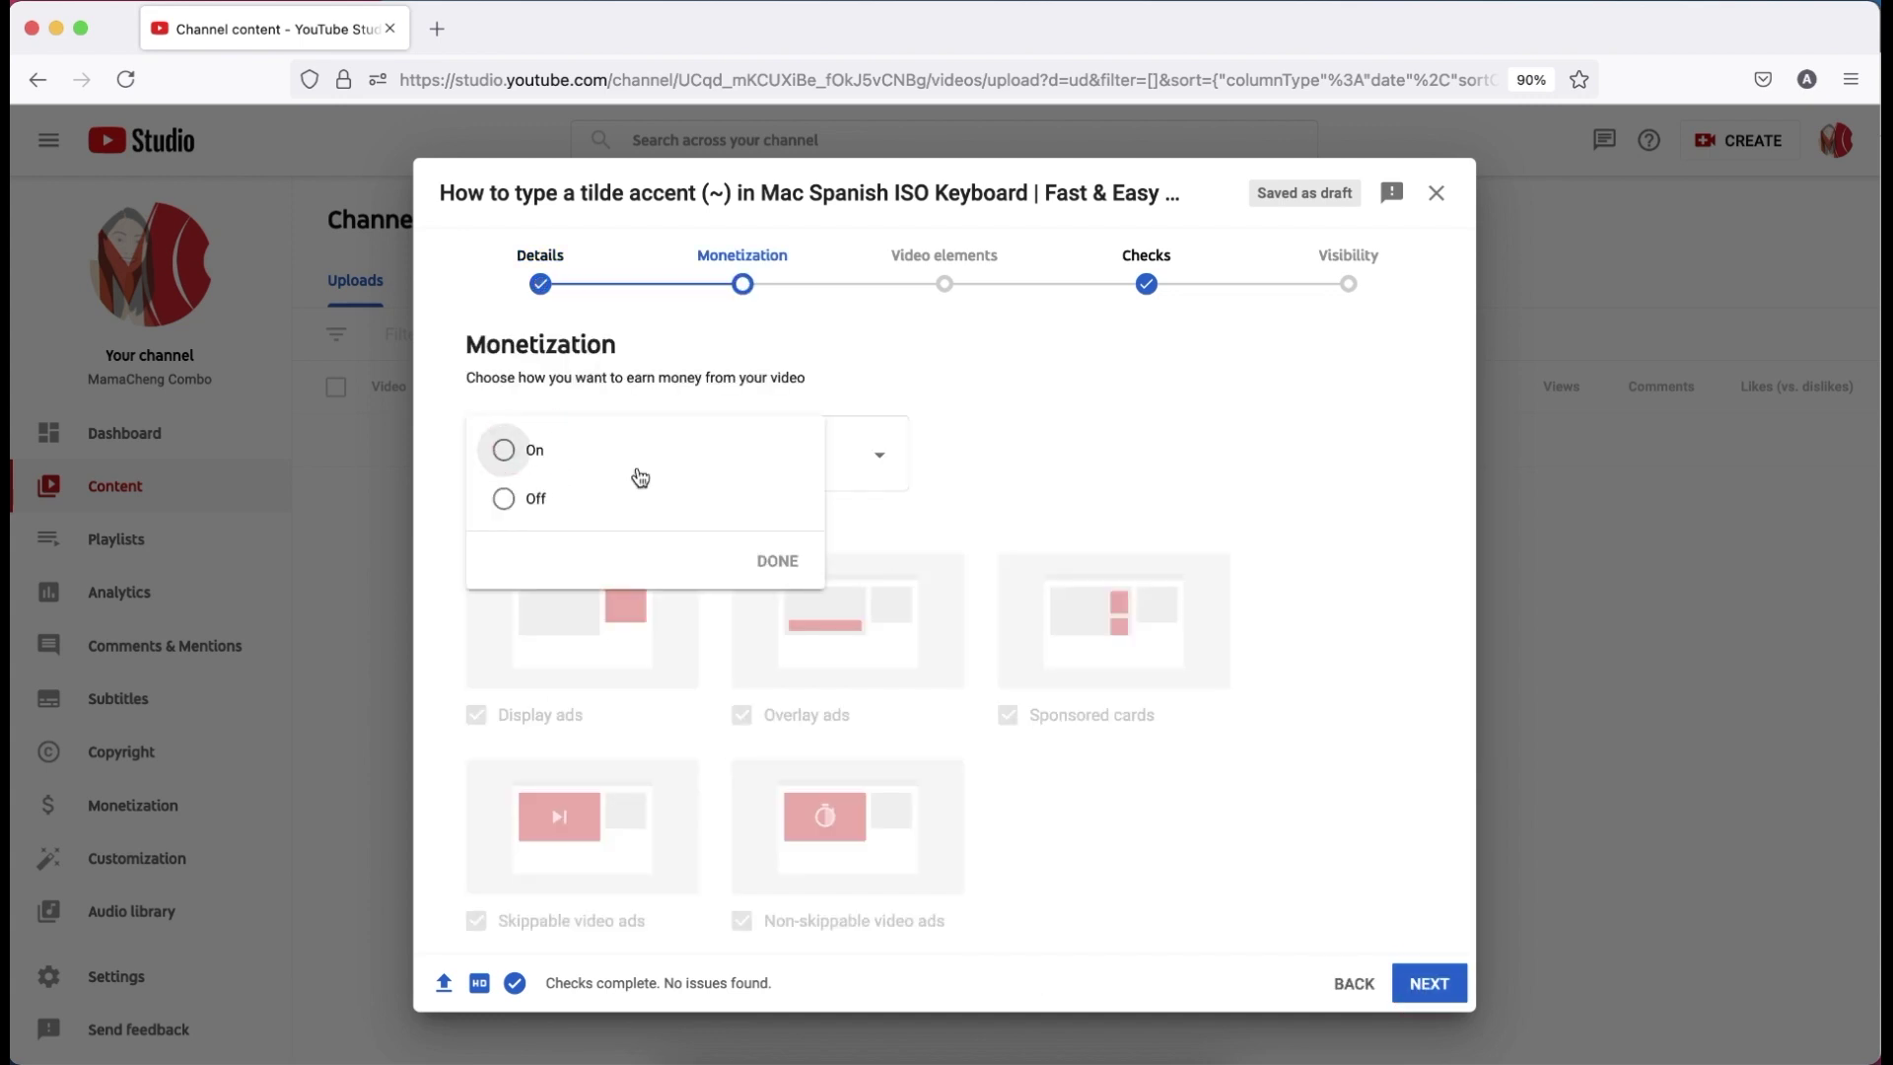
left_click(530, 452)
left_click(774, 558)
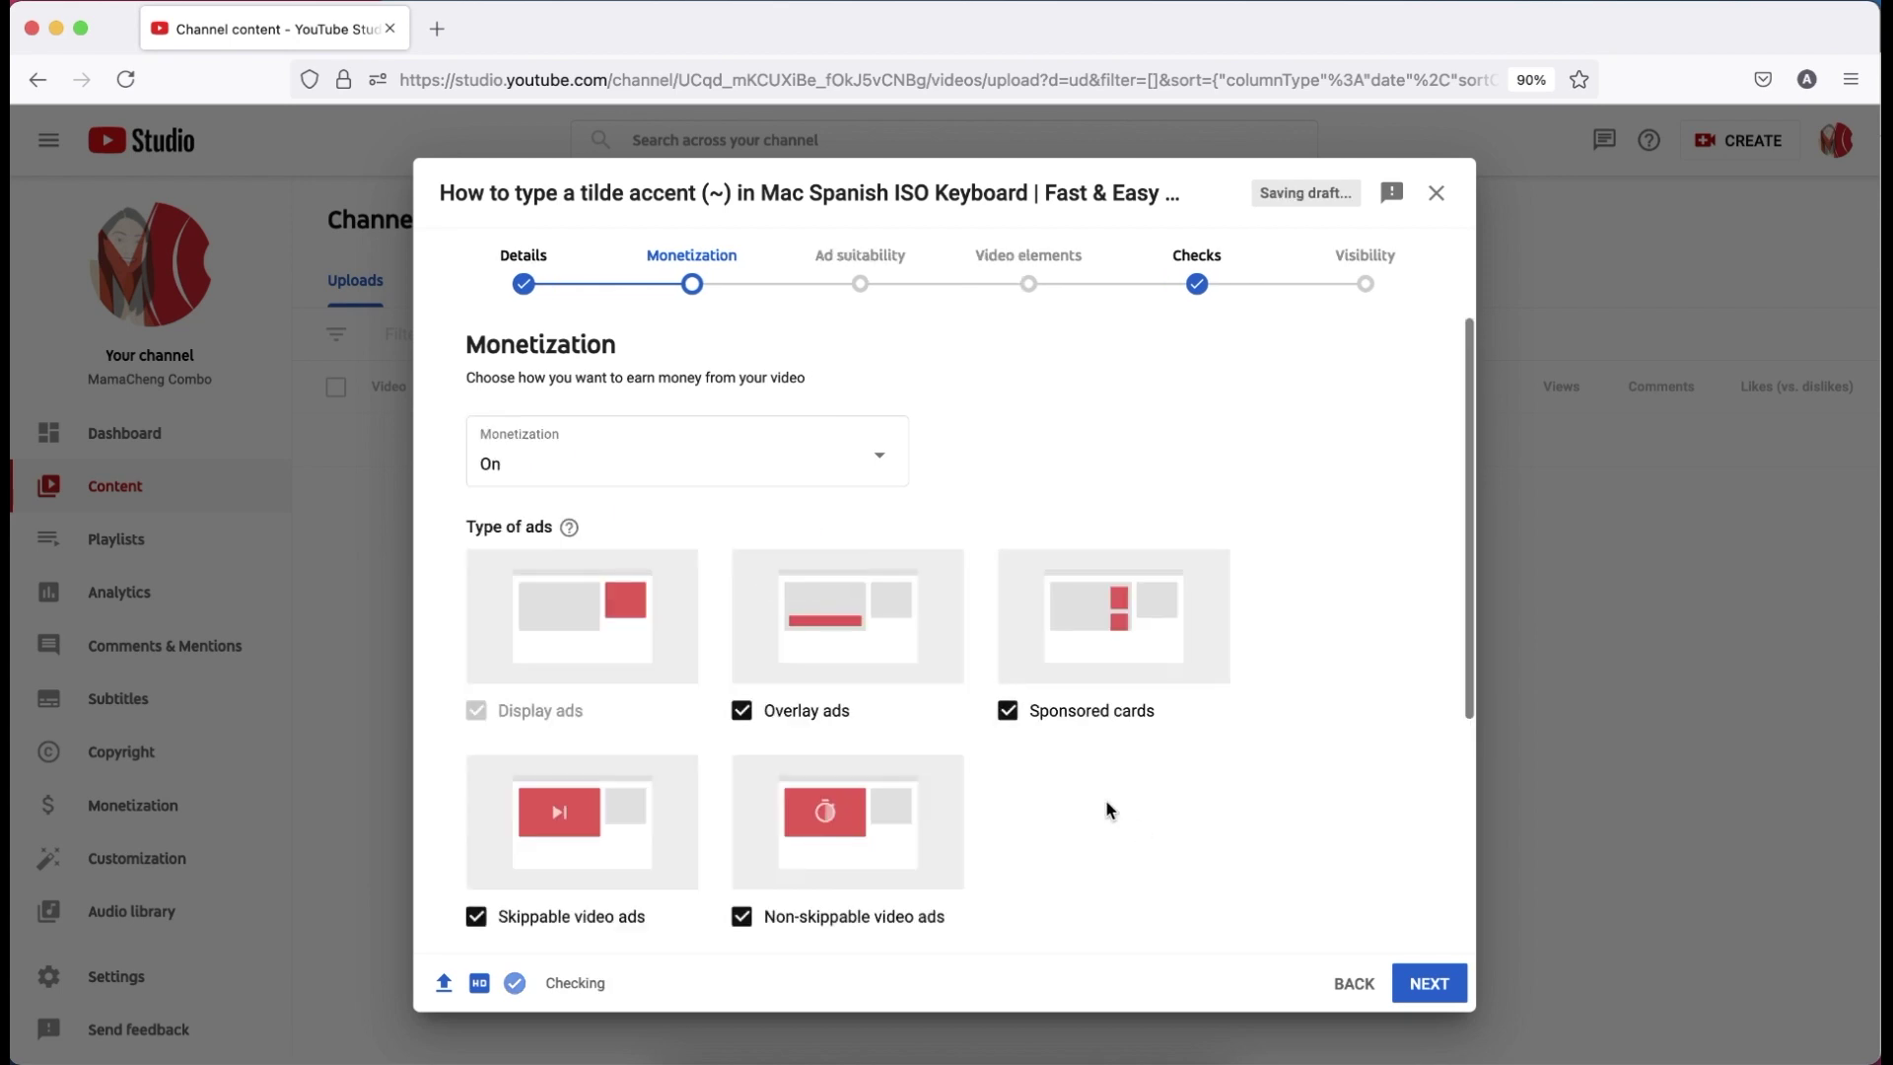
scroll(1106, 810, "down", 4)
left_click(1428, 982)
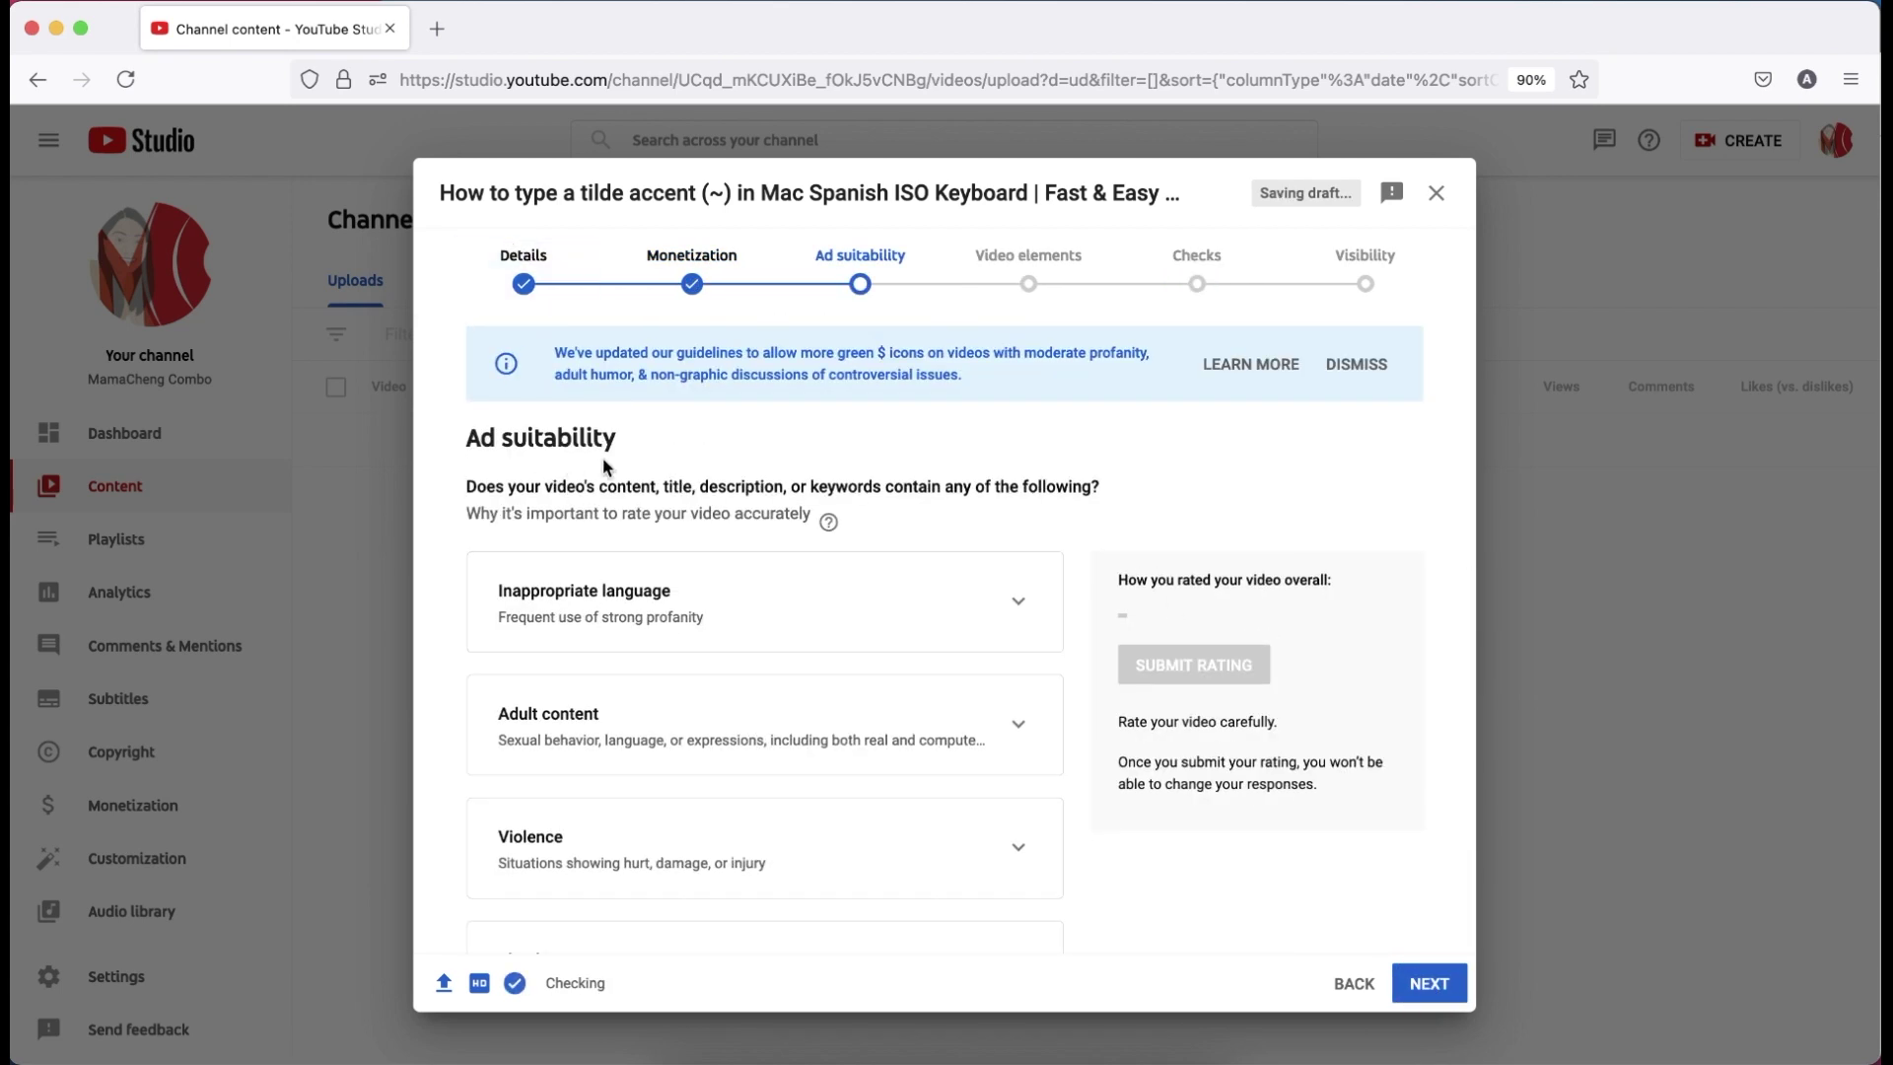
Expand, then collapse, the Inappropriate language category of the questionnaire.
scroll(1106, 510, "down", 1)
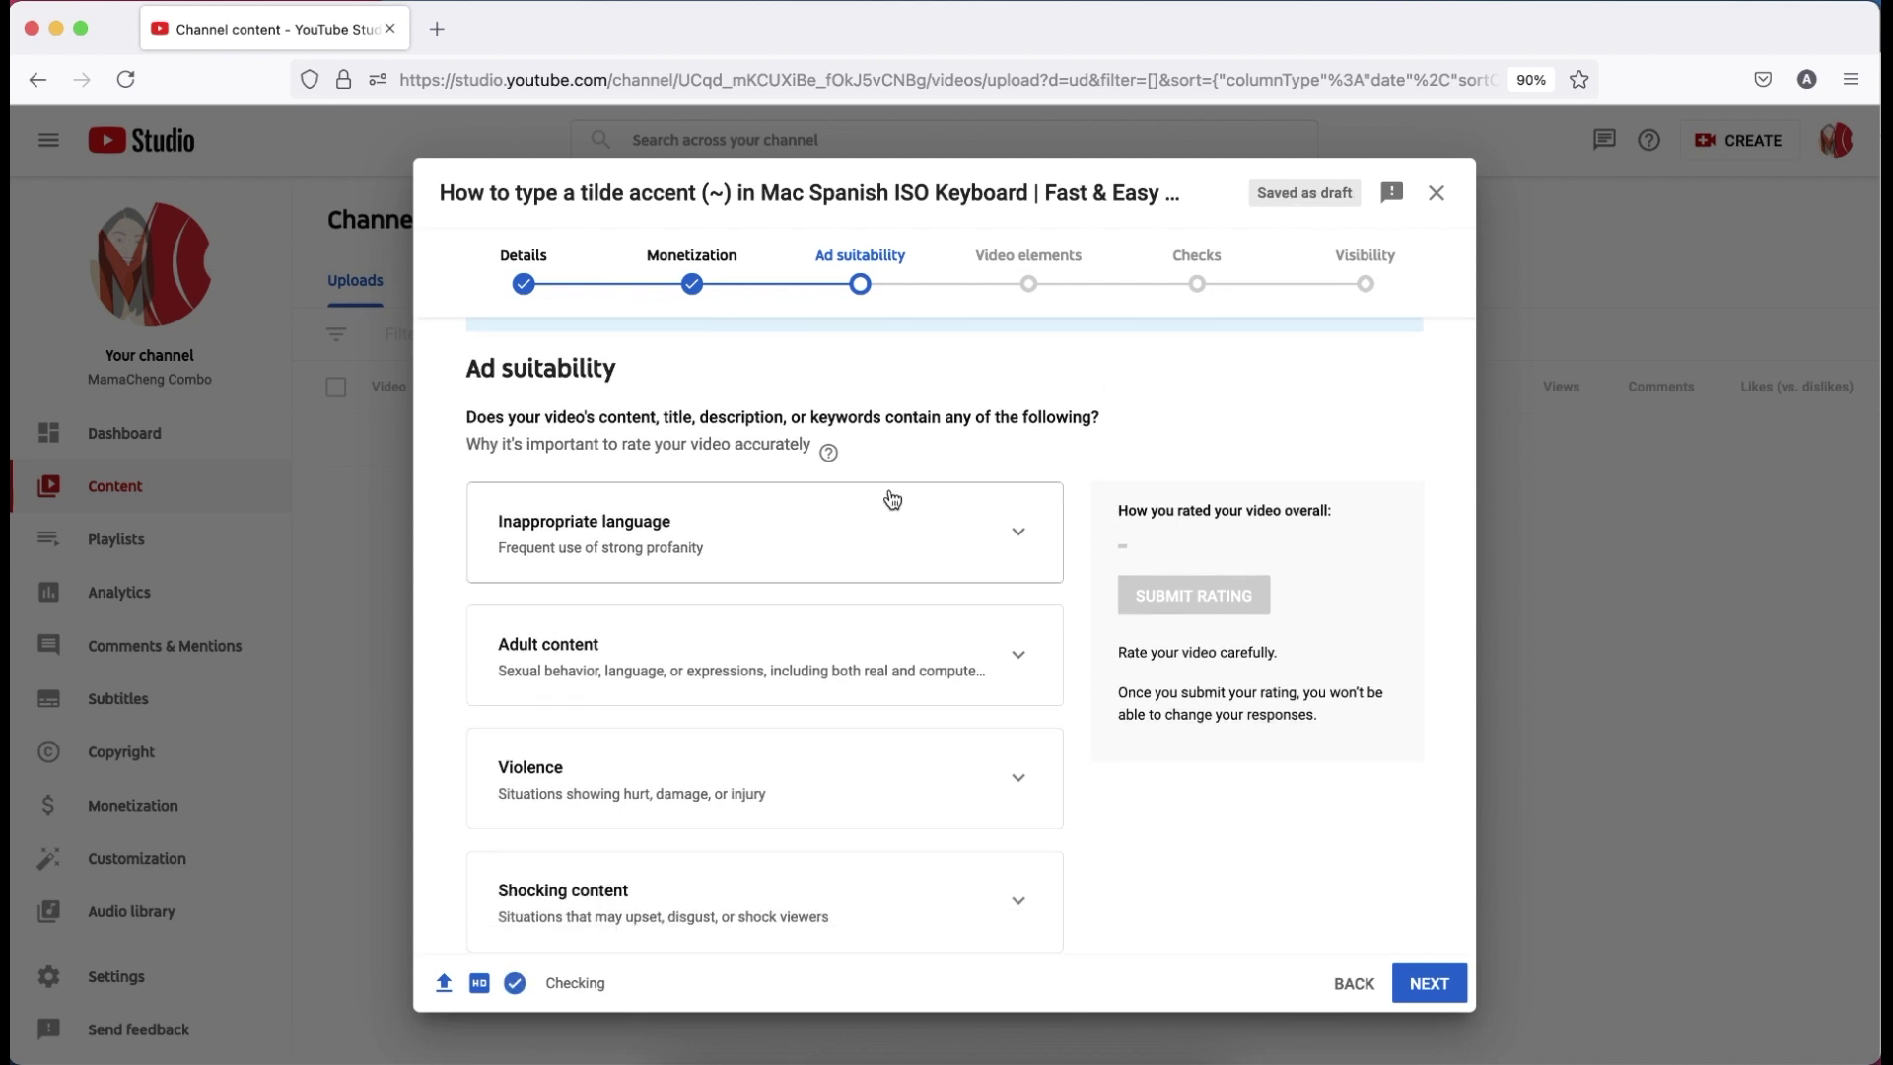
scroll(1075, 608, "down", 1)
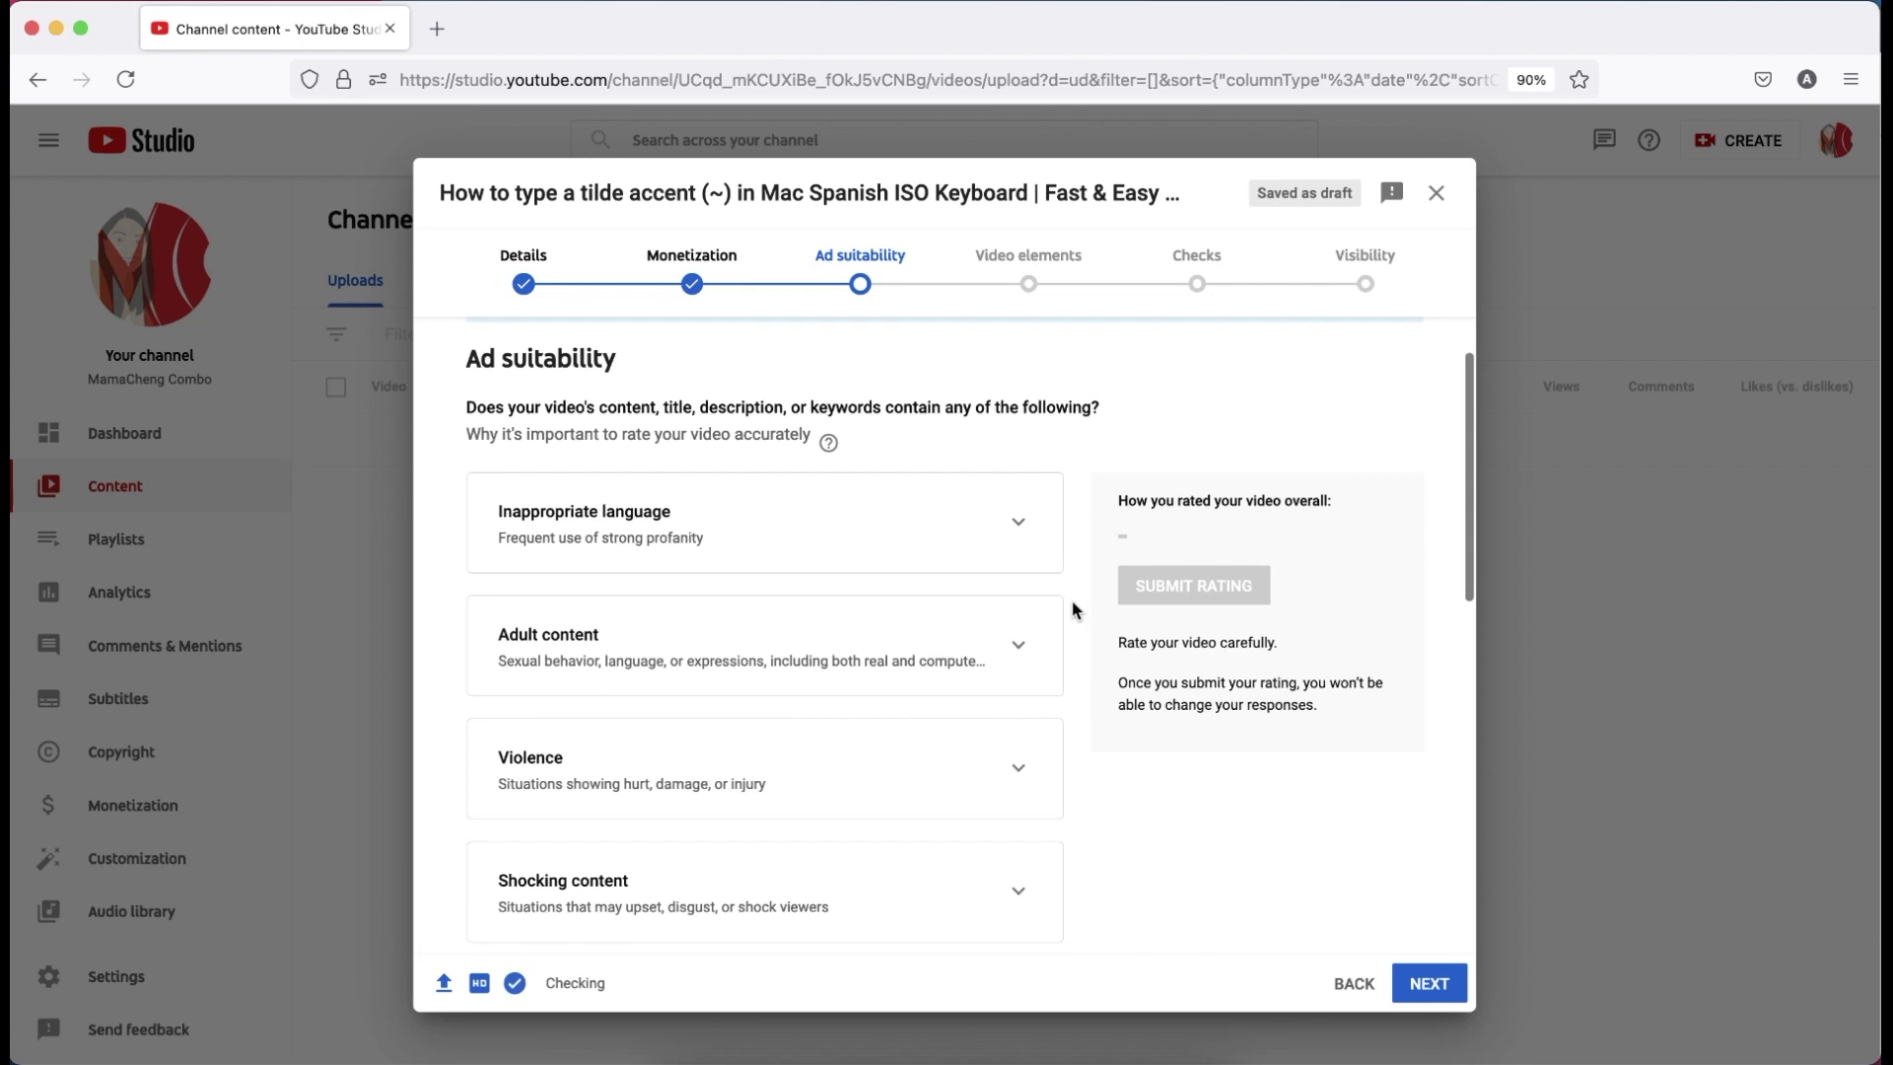
scroll(1065, 580, "up", 2)
scroll(698, 622, "down", 4)
left_click(806, 368)
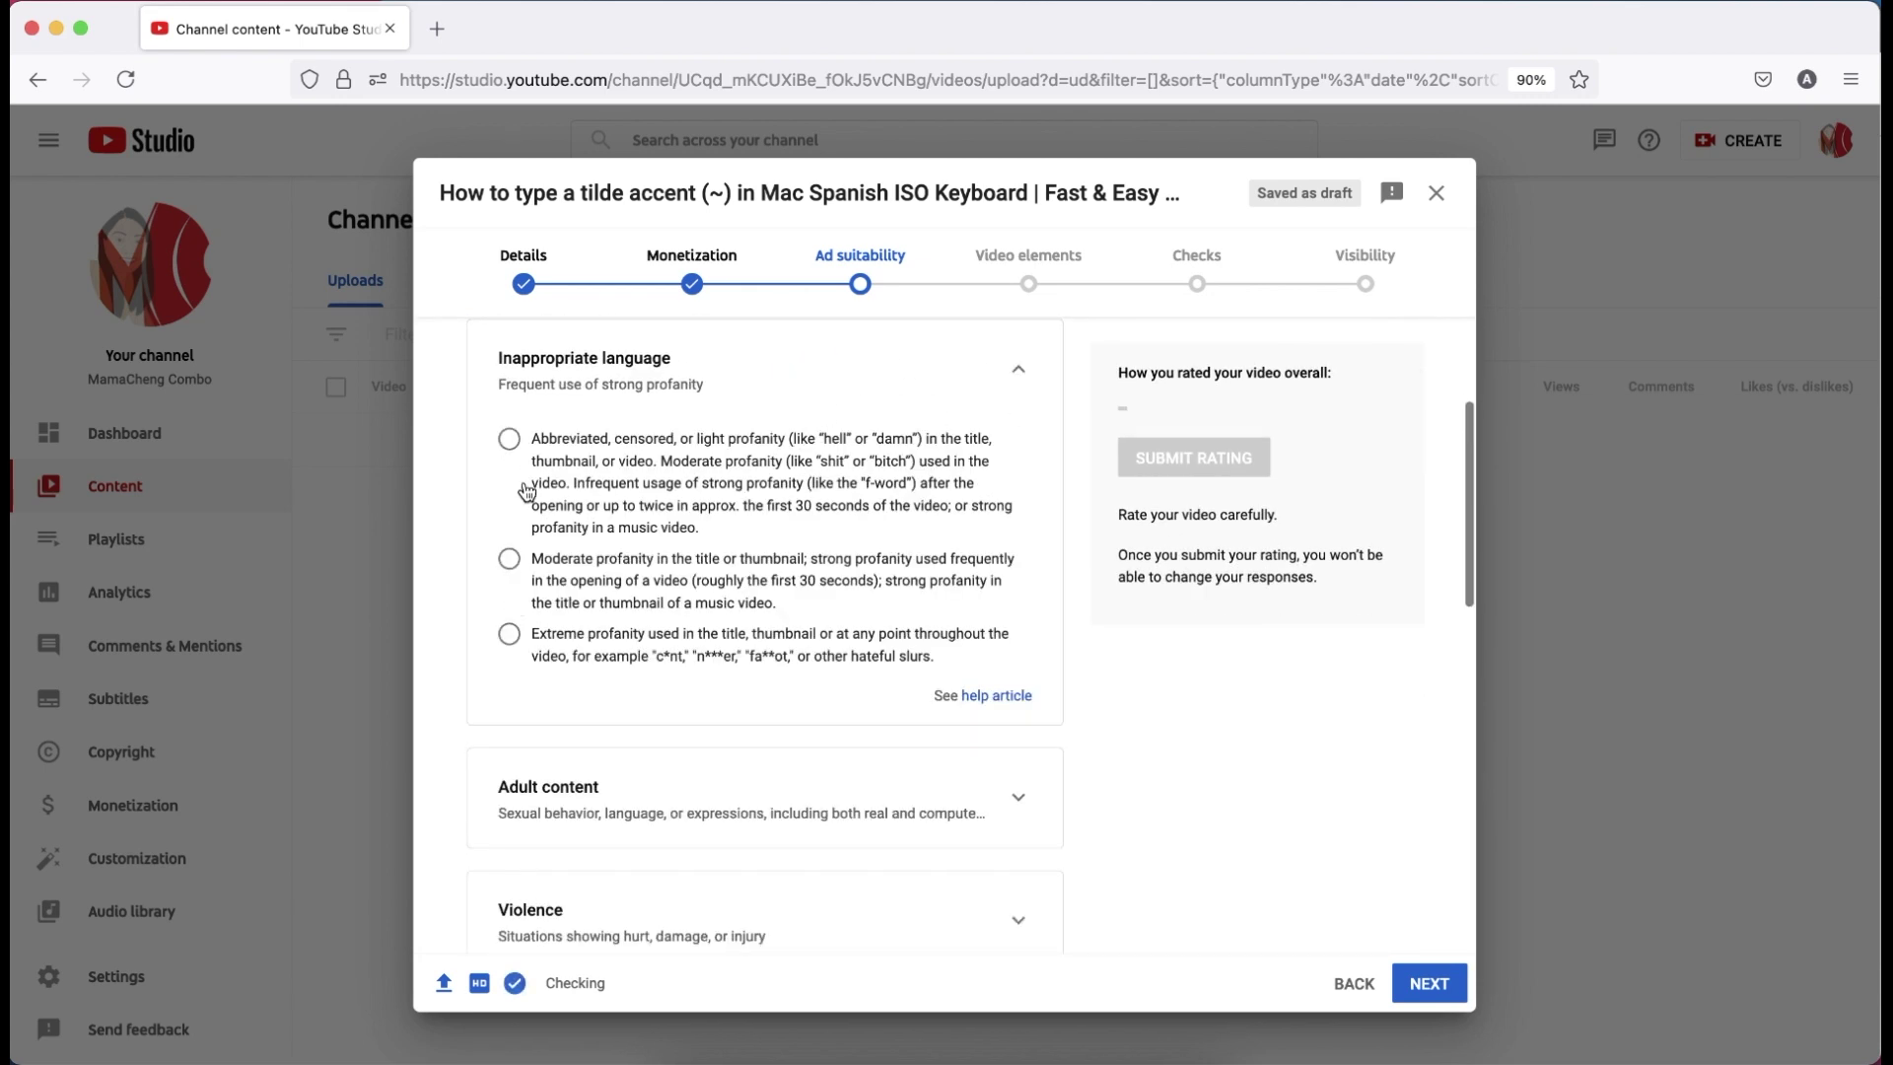
left_click(953, 359)
Tick 'None of the above' at the end of the category list.
scroll(811, 690, "down", 5)
scroll(820, 498, "up", 6)
scroll(597, 691, "down", 1)
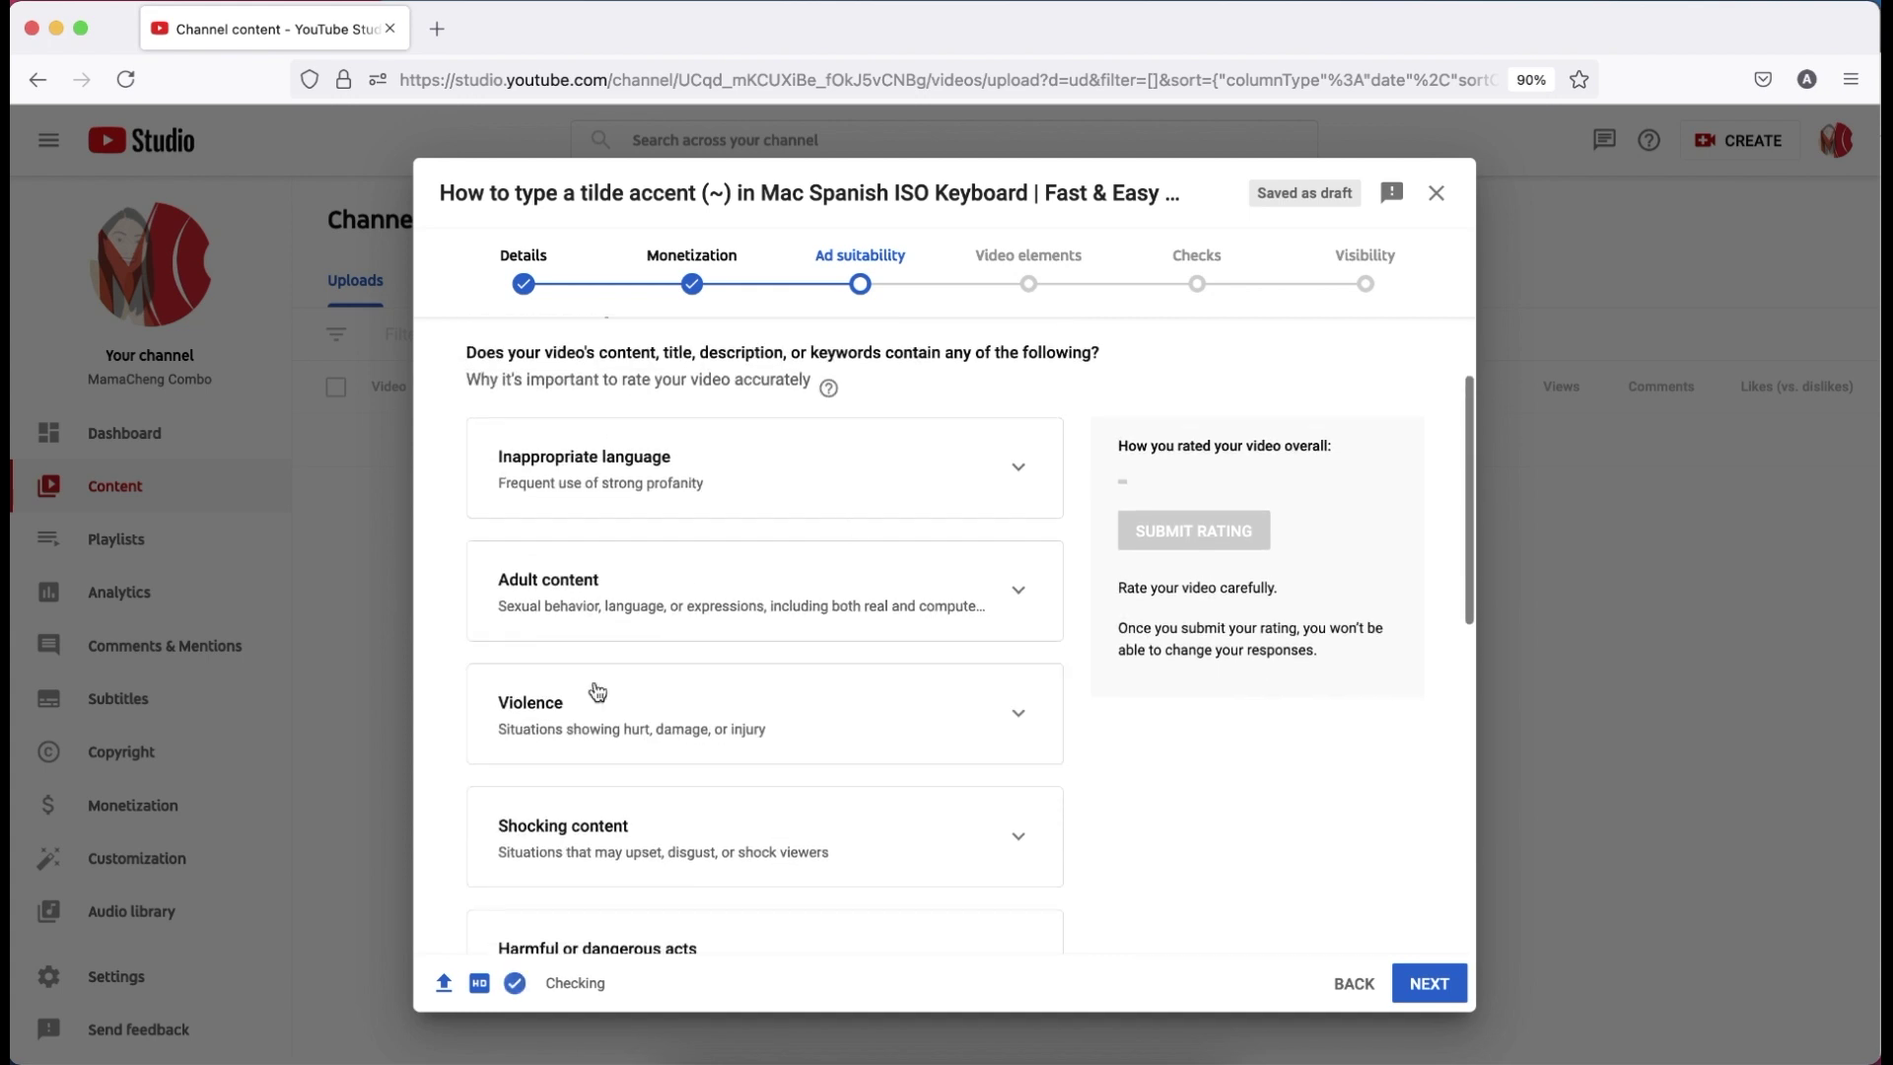
scroll(641, 570, "down", 8)
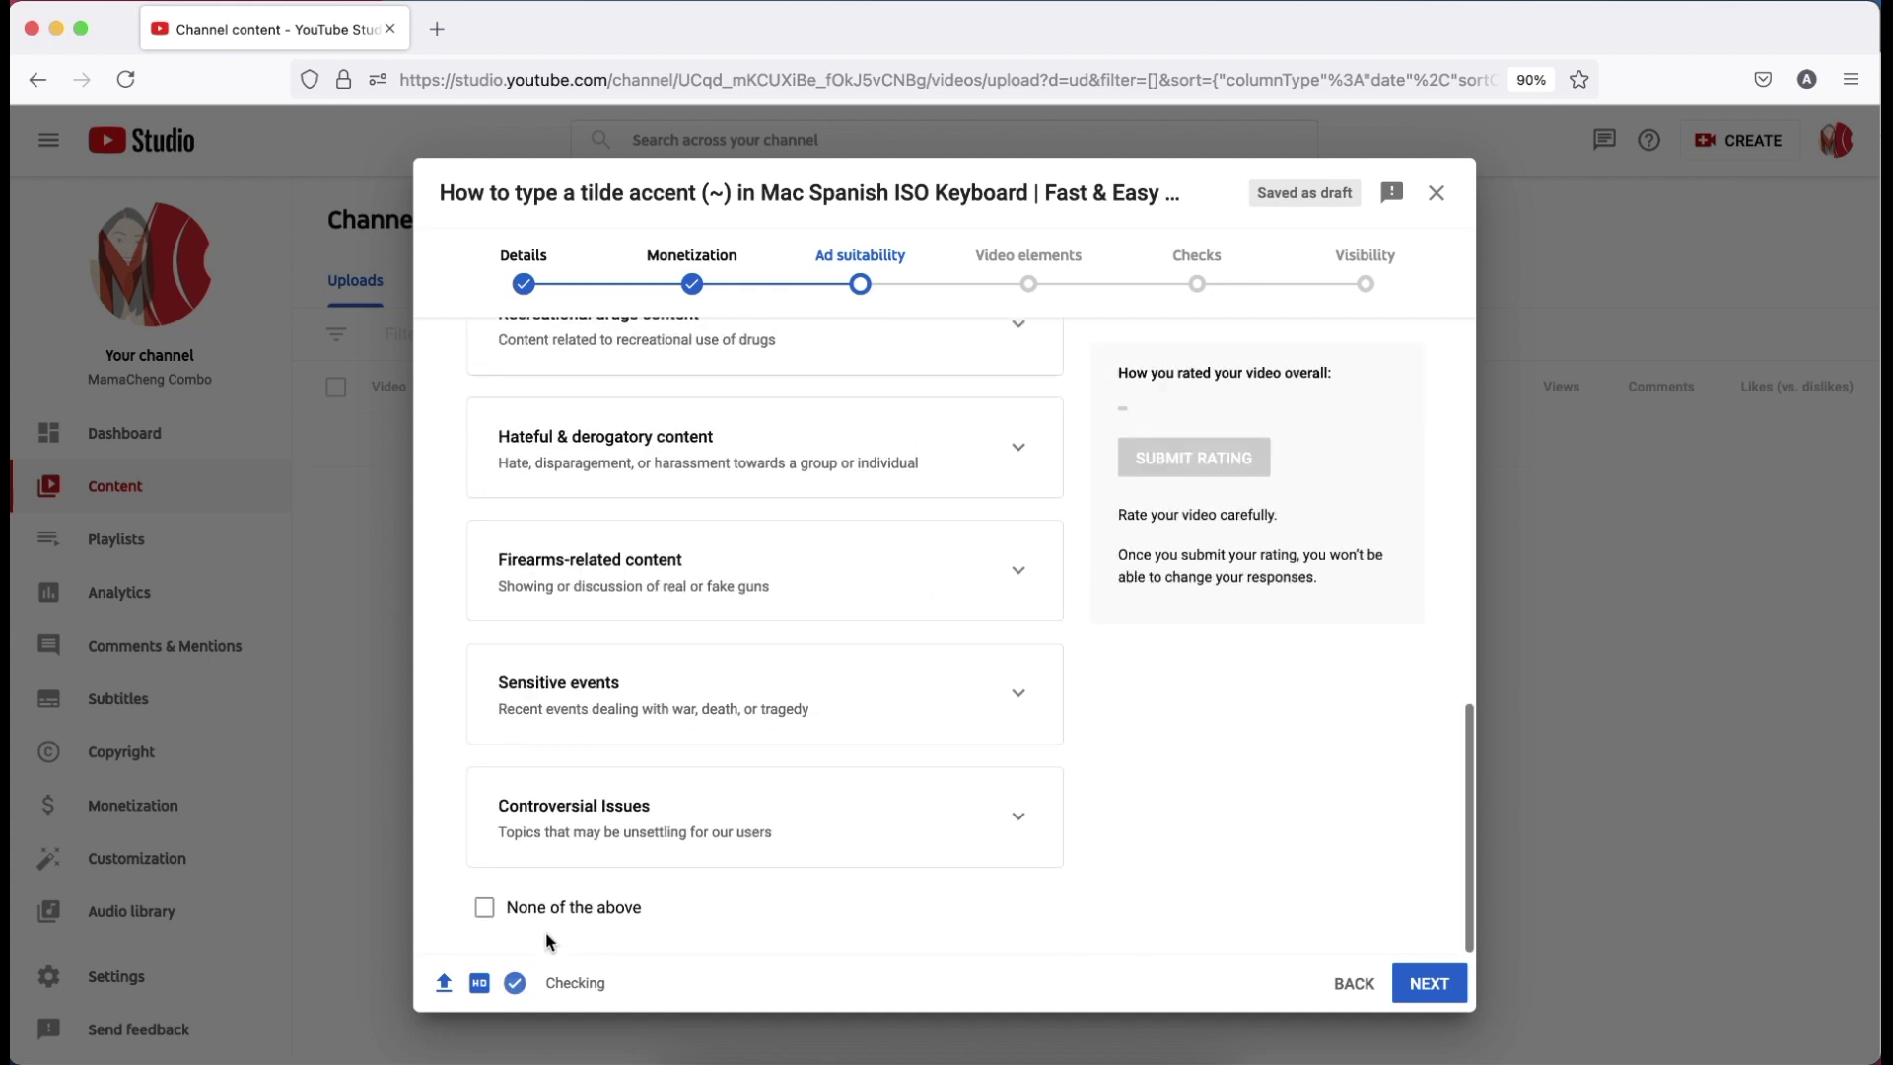
left_click(487, 910)
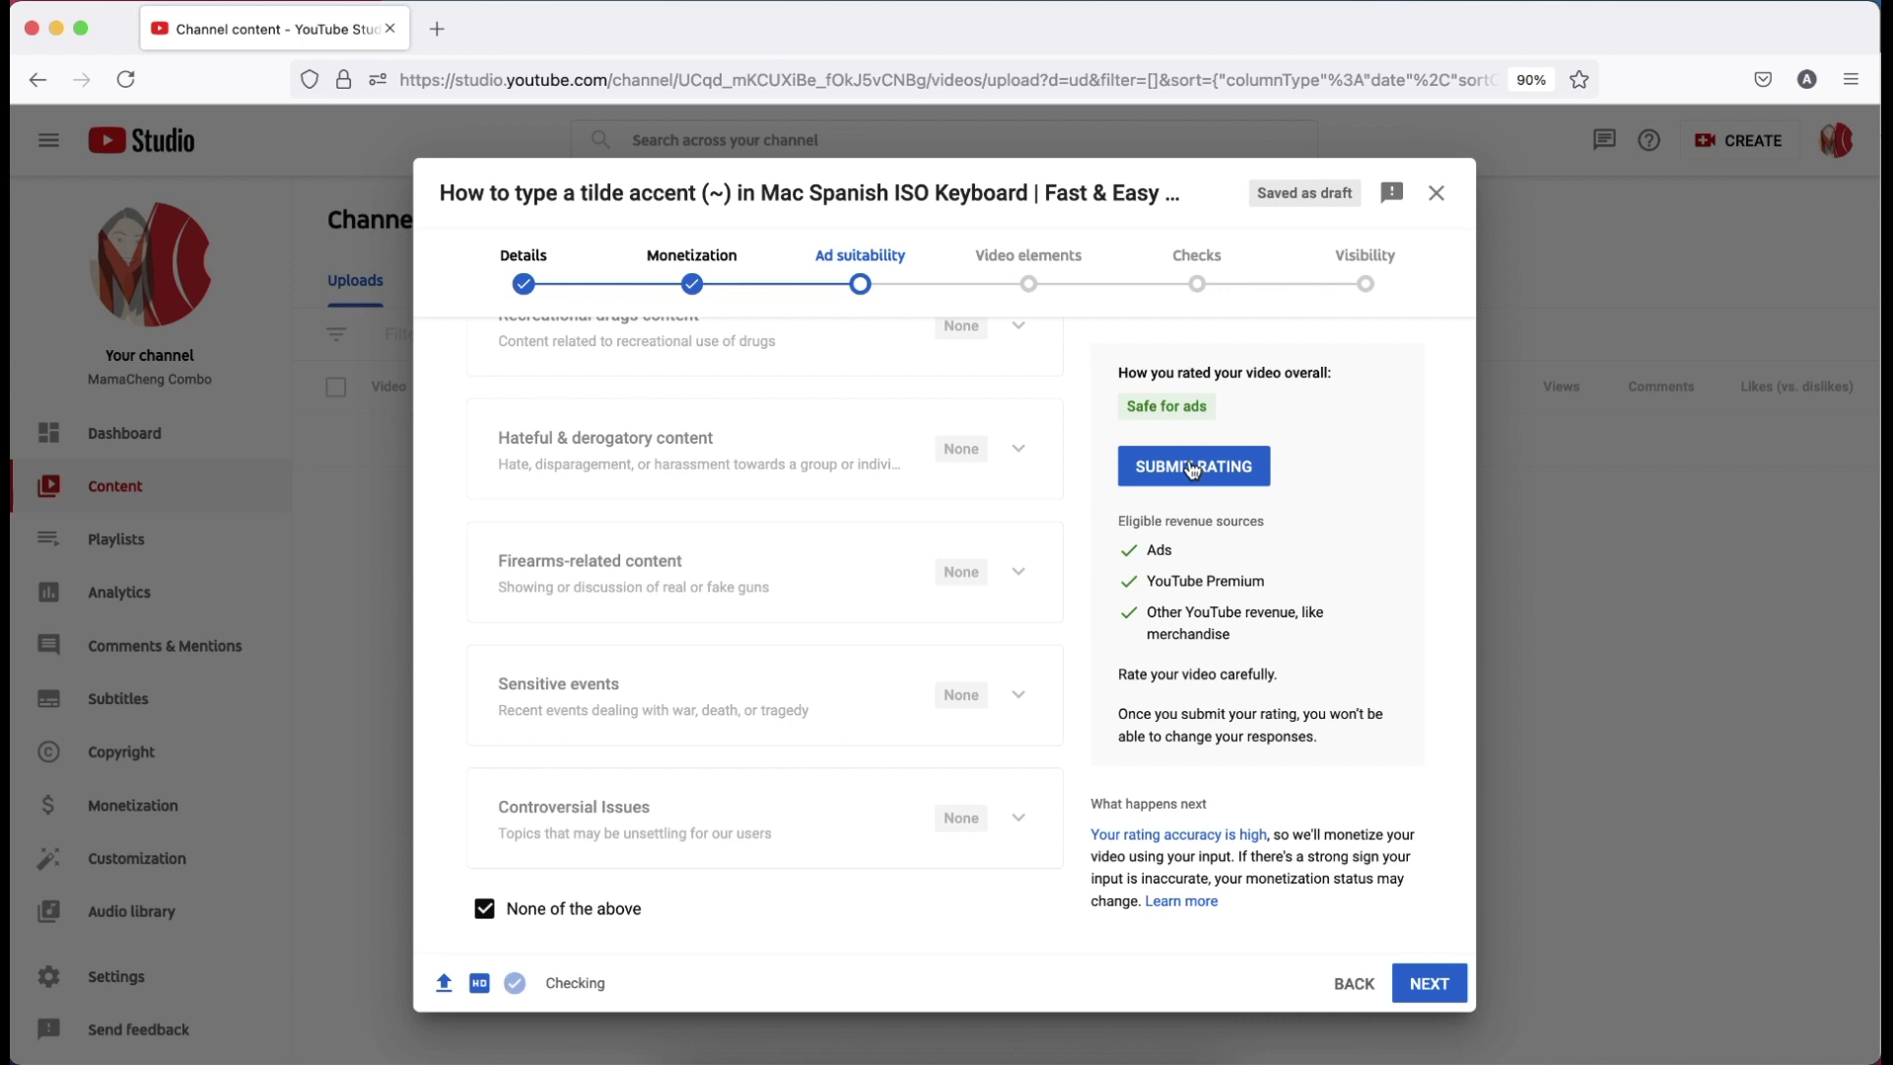
Submit the Safe for ads rating and continue to Video elements.
left_click(1192, 467)
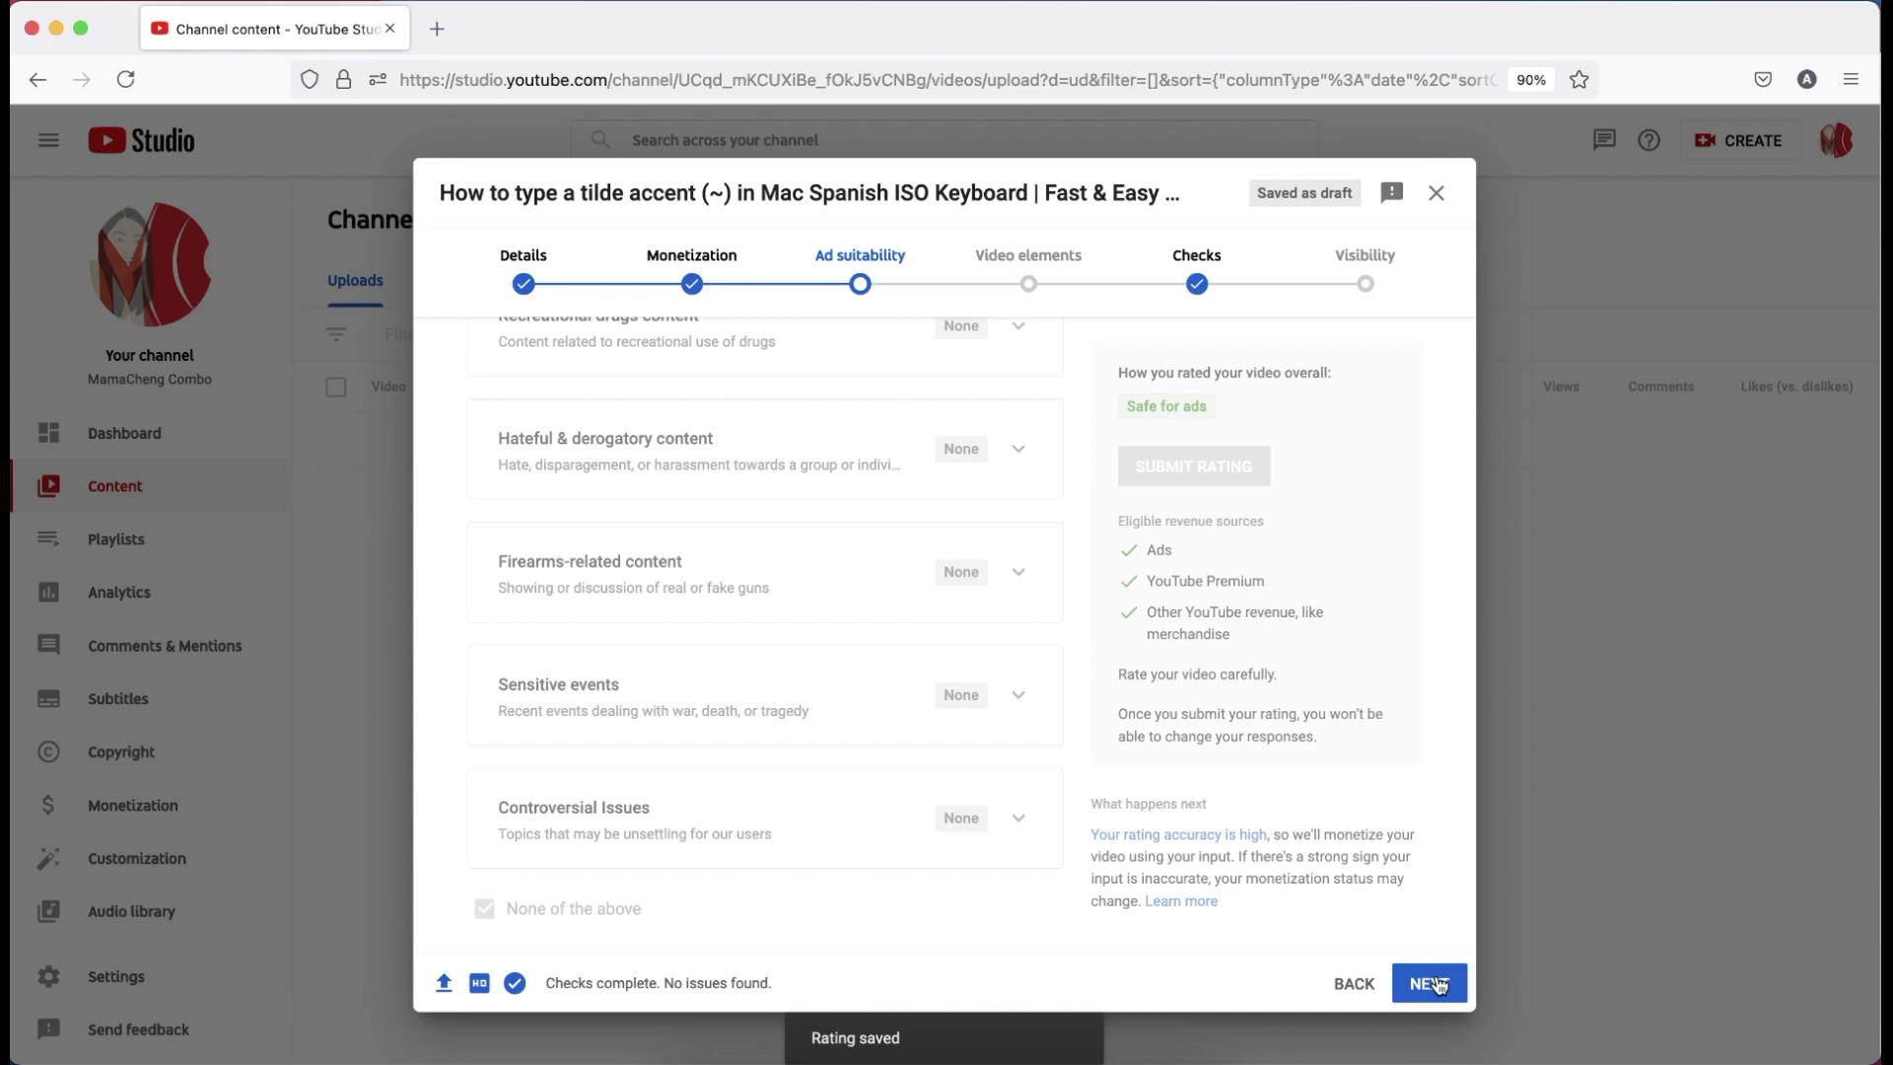
left_click(1437, 983)
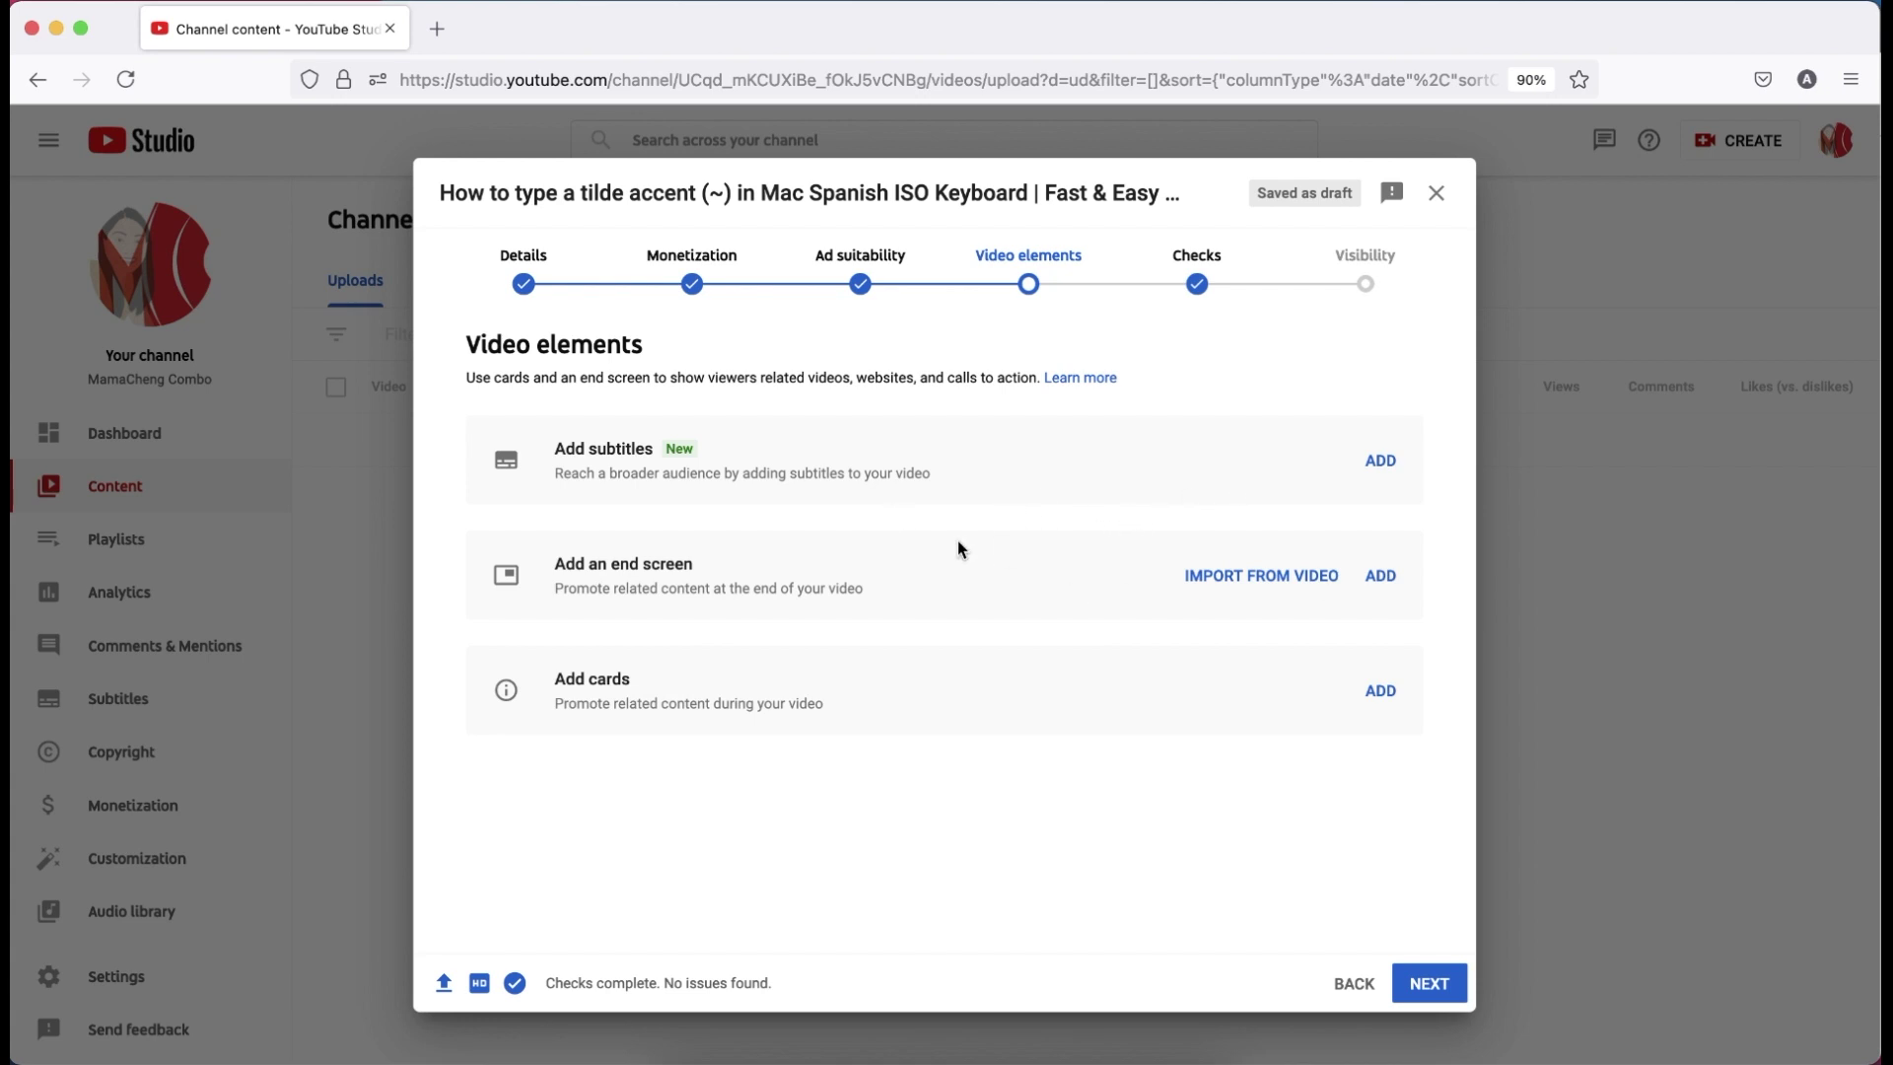
Add an end screen from the Import from latest video template, previewing it between 0:44 and 0:52.
left_click(1385, 585)
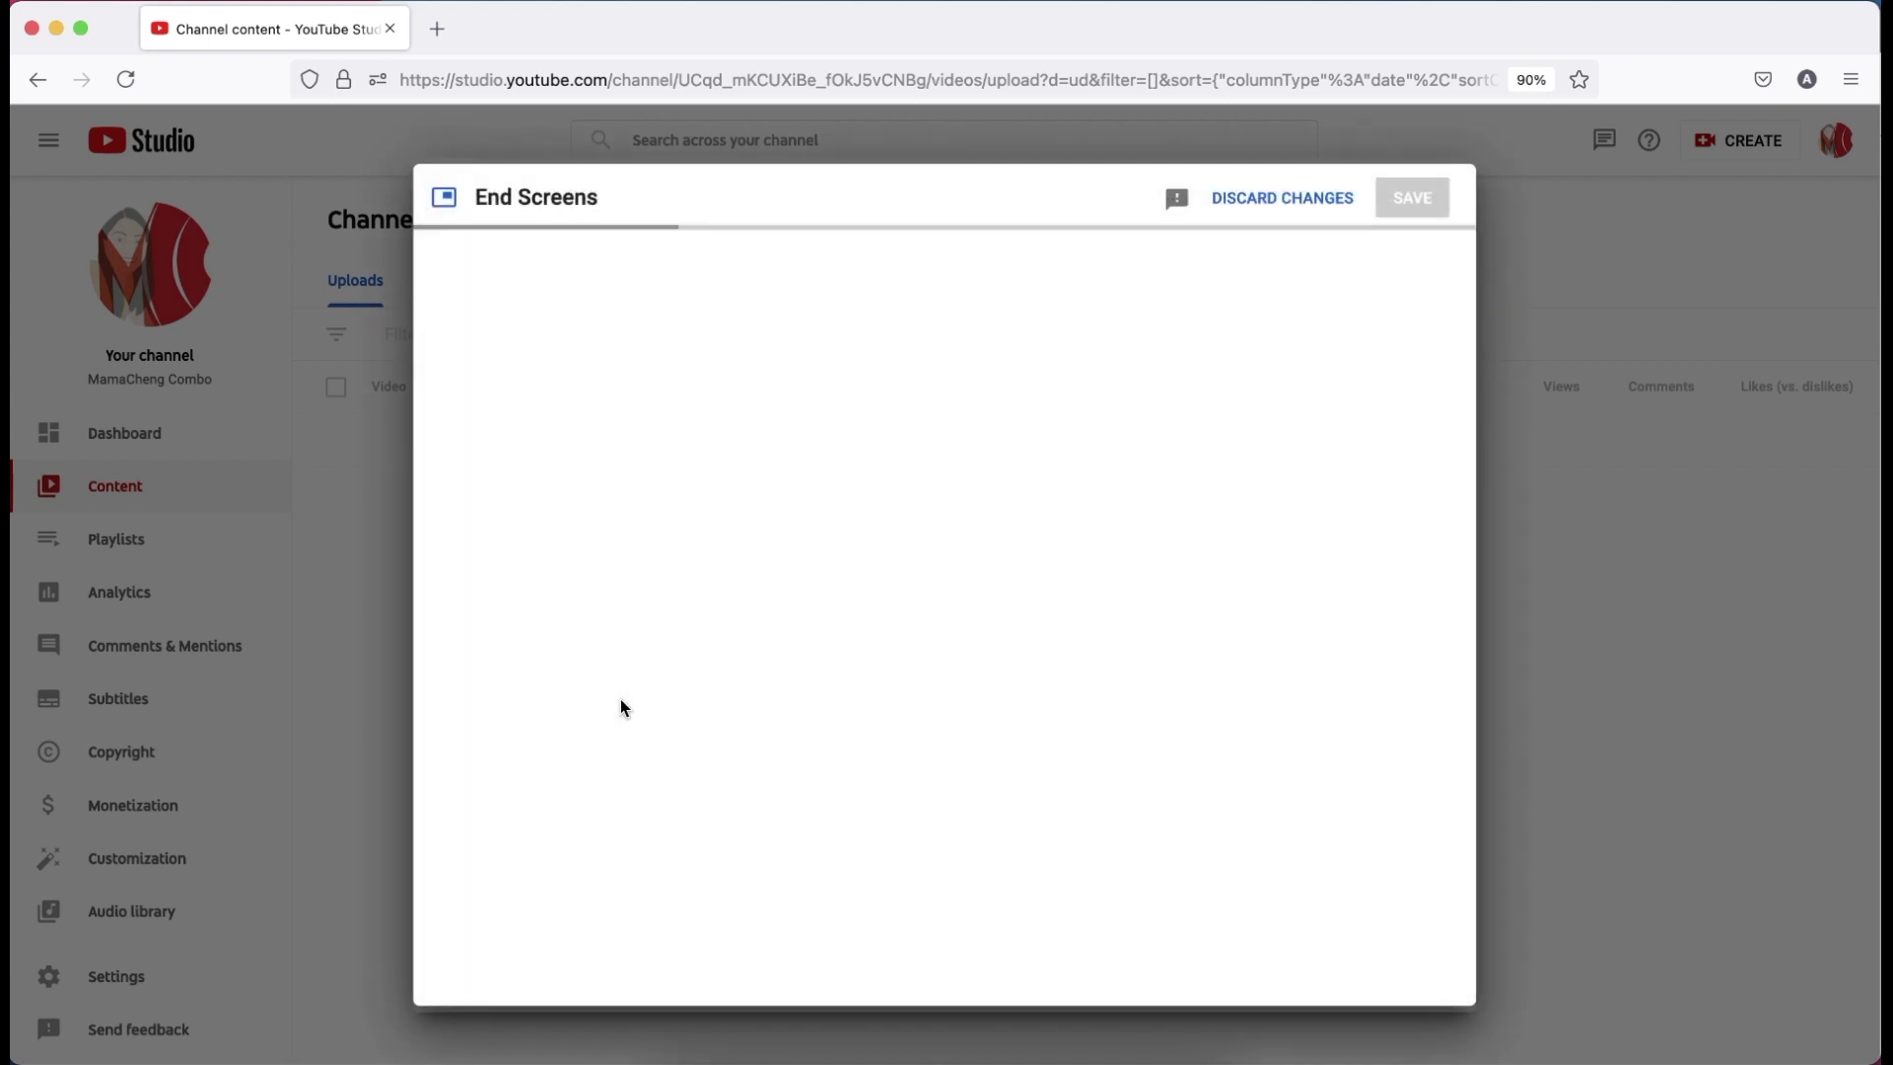
left_click(524, 427)
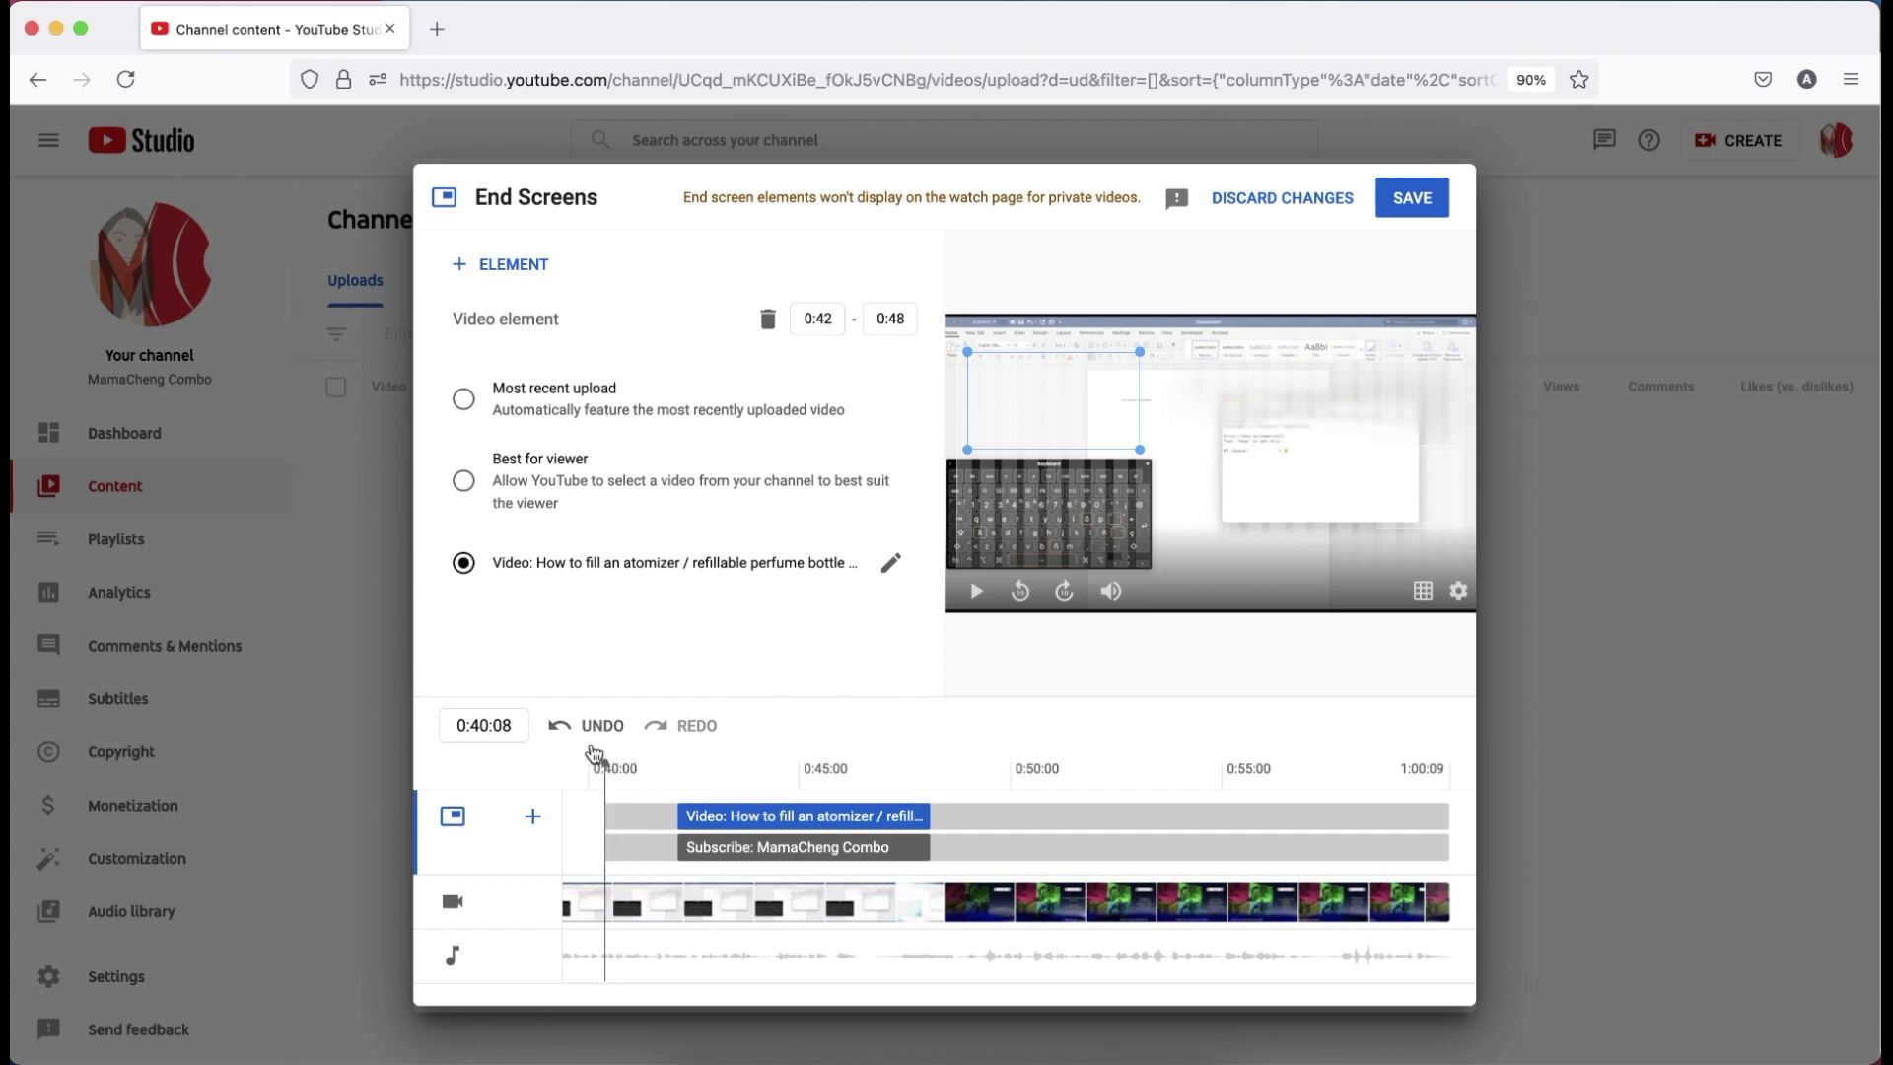
left_click_drag(604, 764, 1046, 764)
left_click(1103, 792)
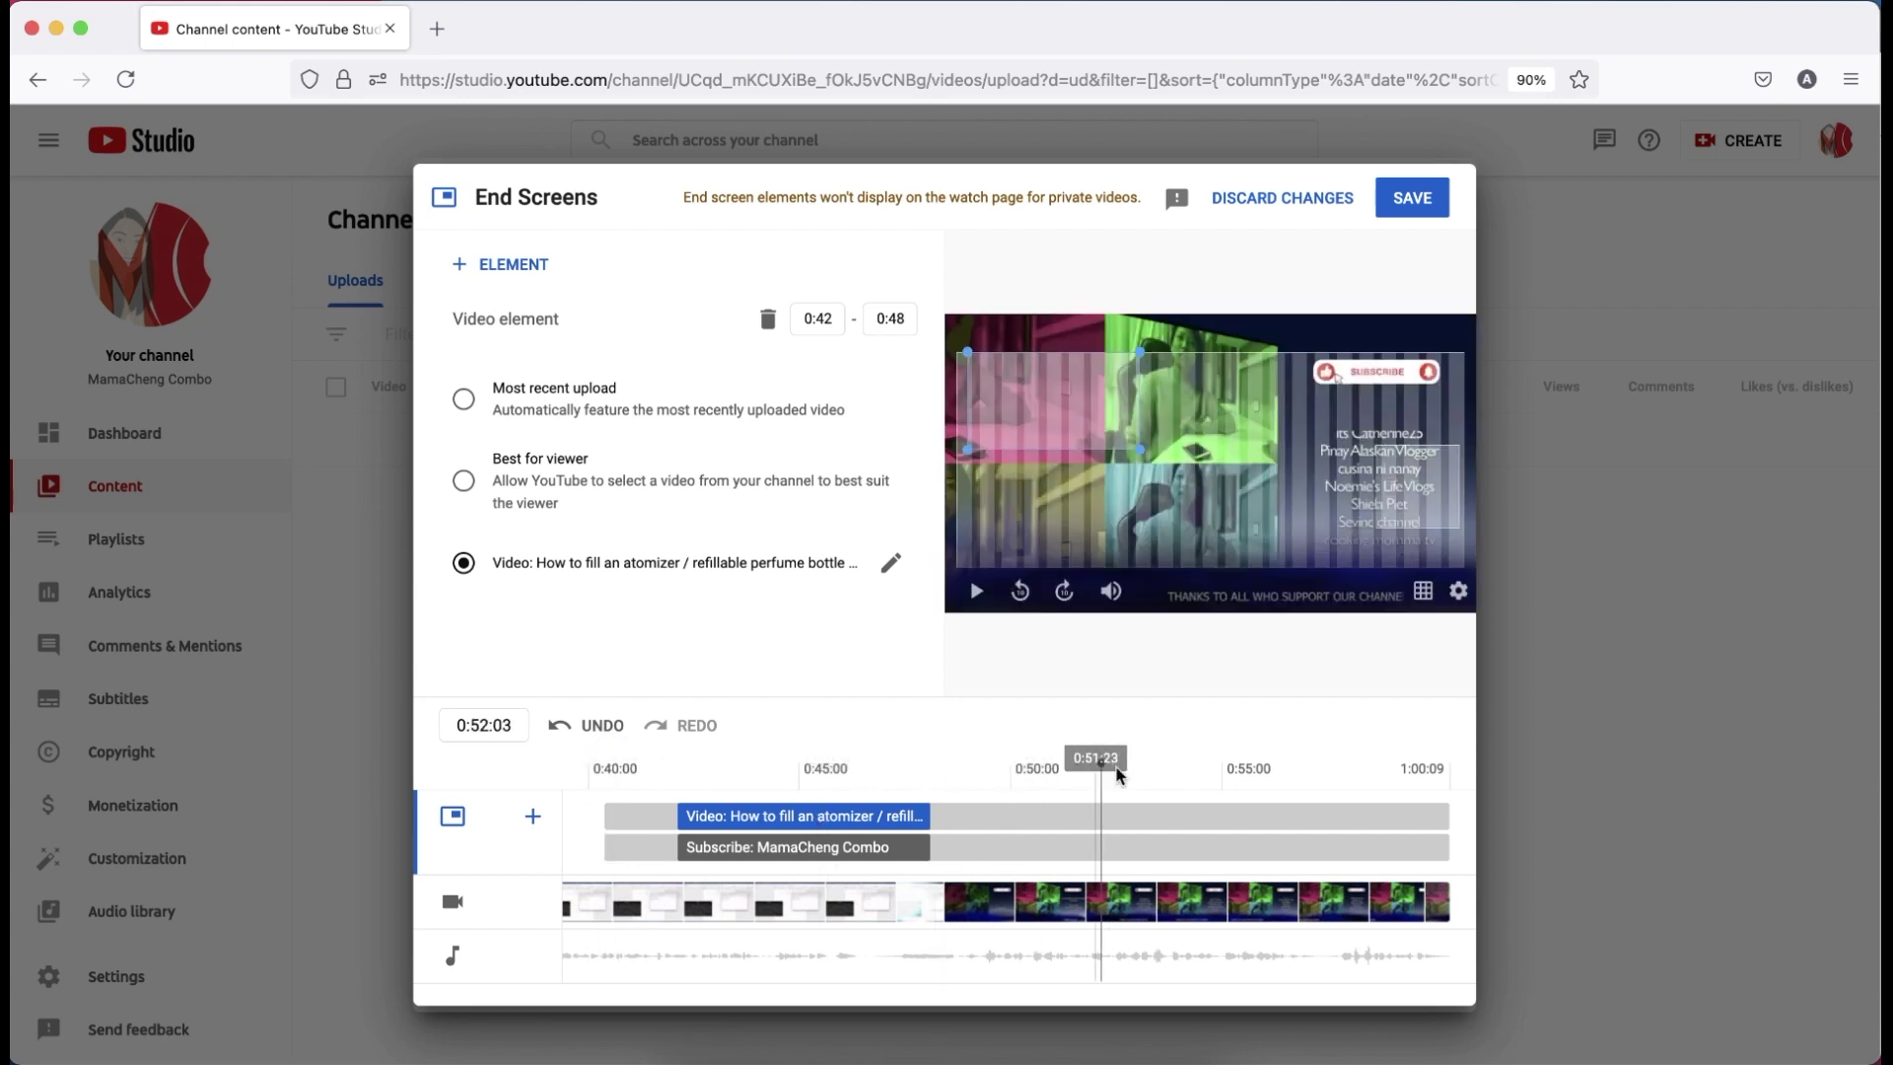
left_click_drag(1100, 763, 775, 826)
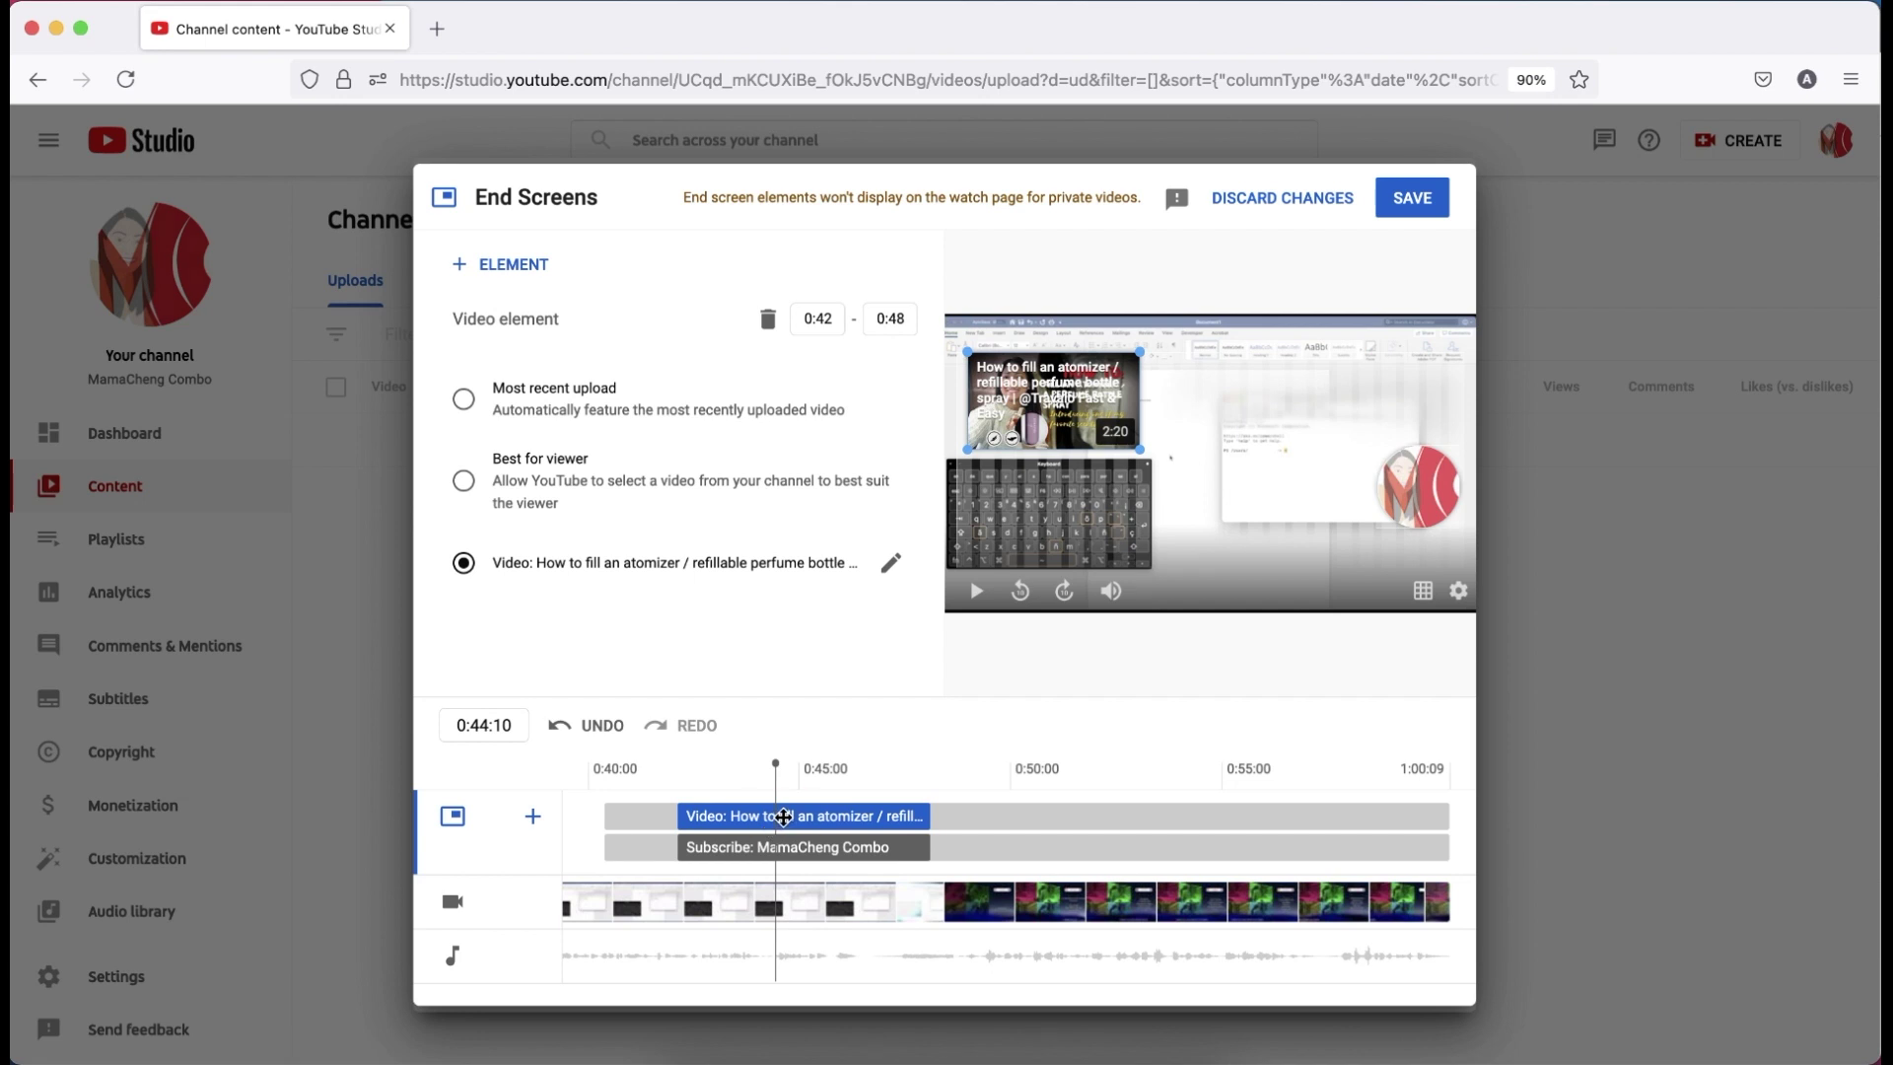
Swap the video element to 'How to fix Broken TikTok icon' and save the end screen.
left_click(597, 554)
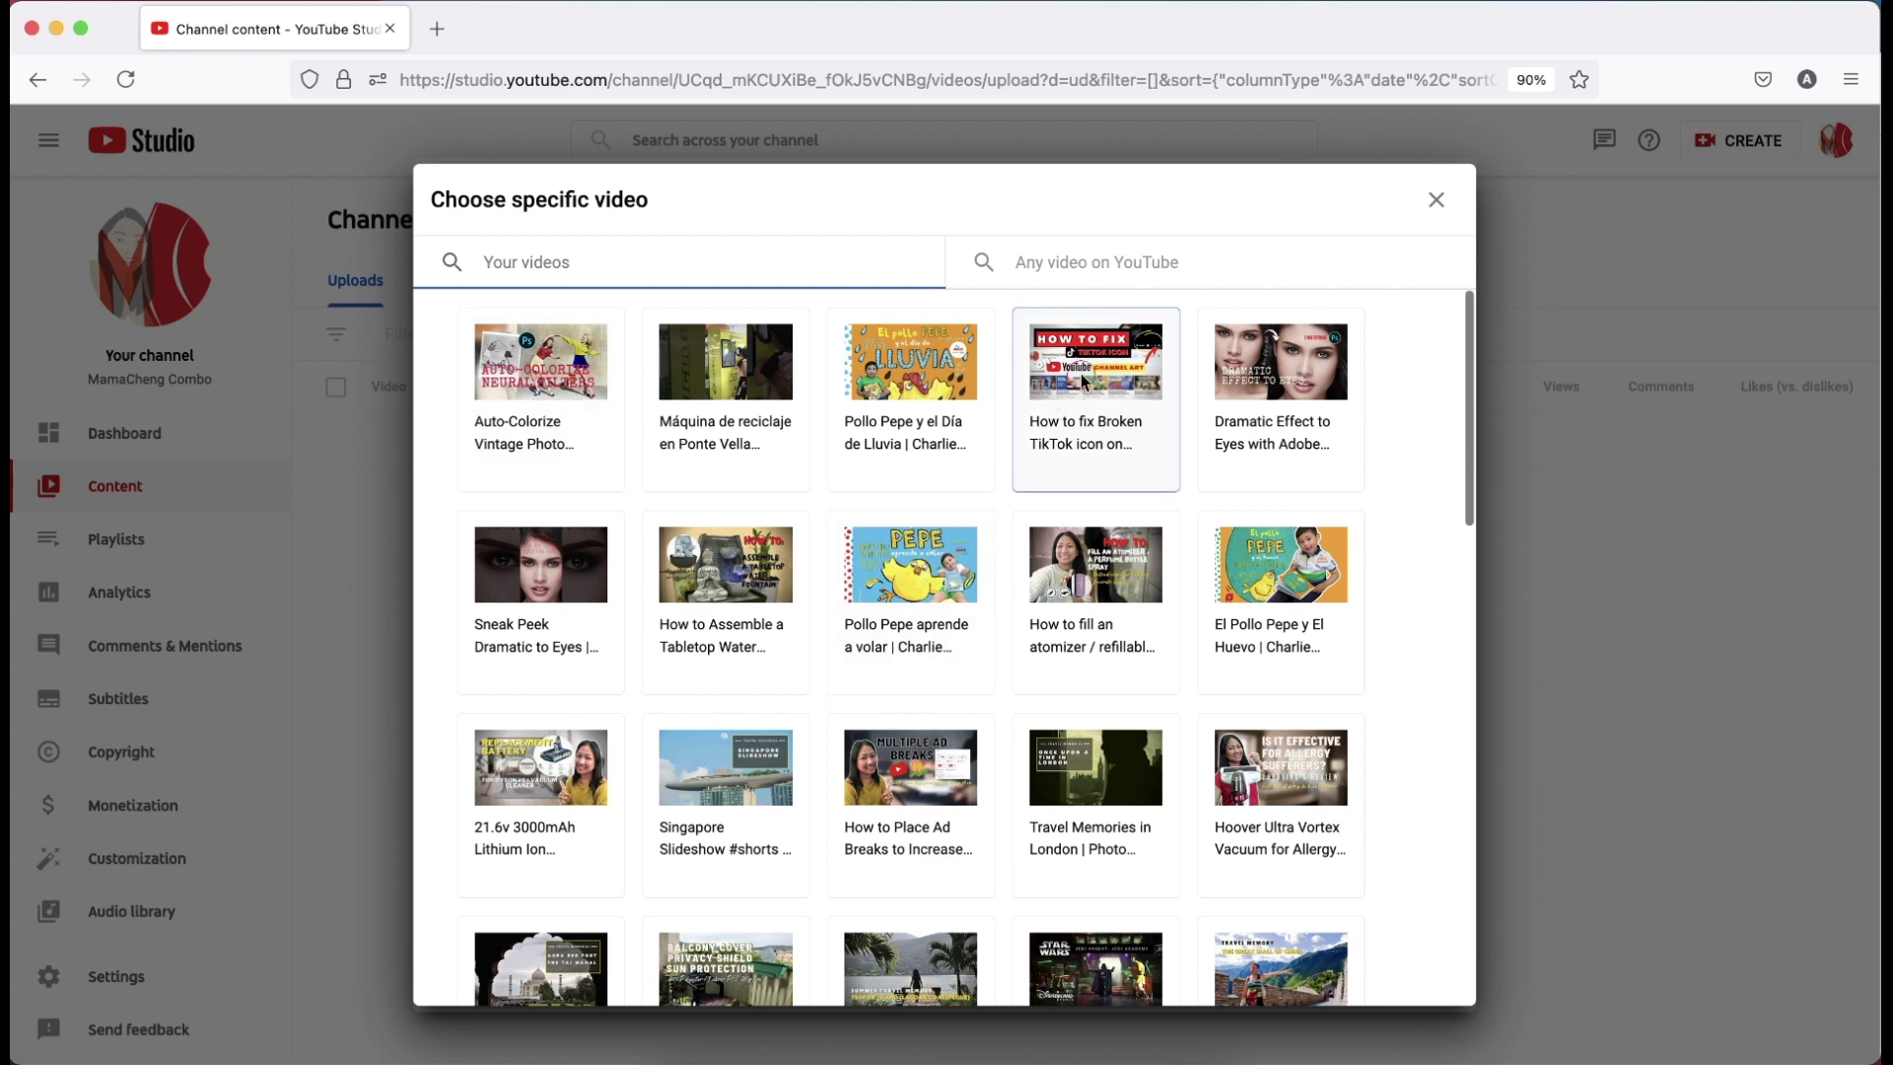
left_click(1077, 374)
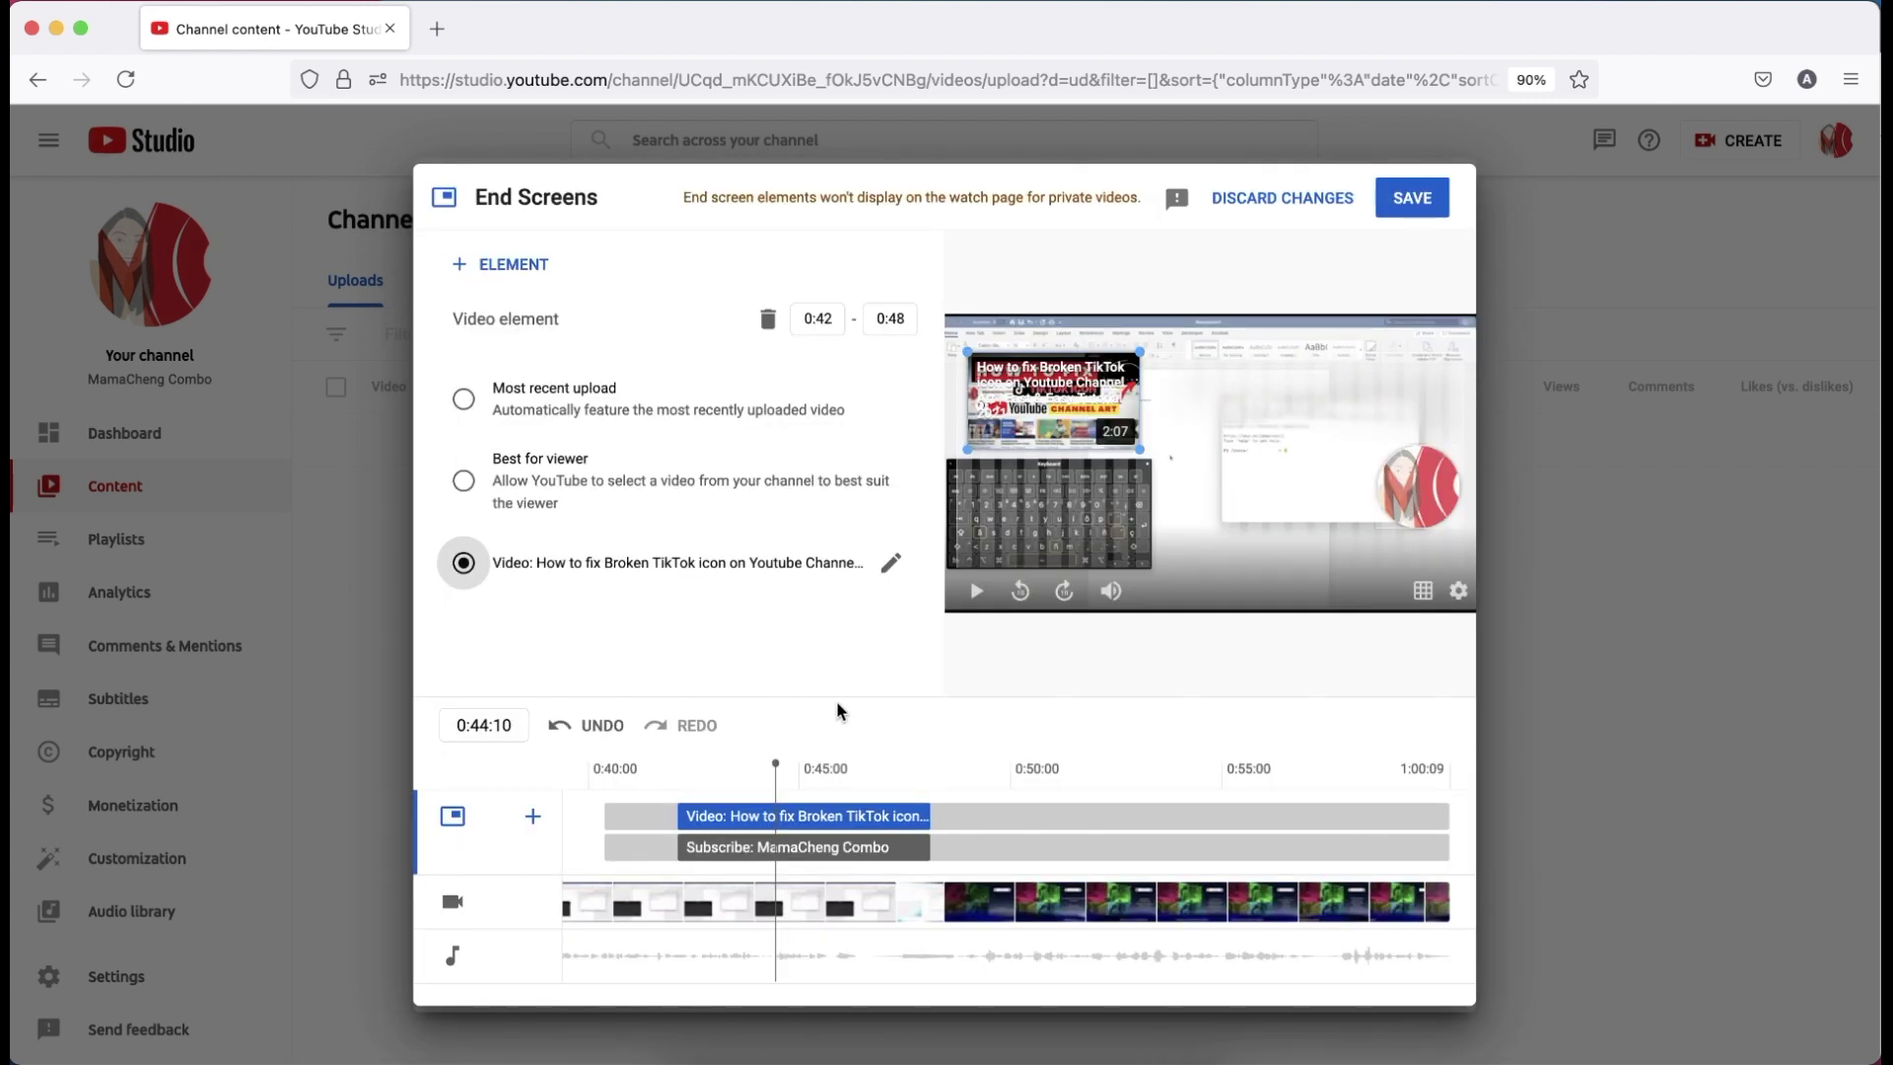
left_click(1420, 203)
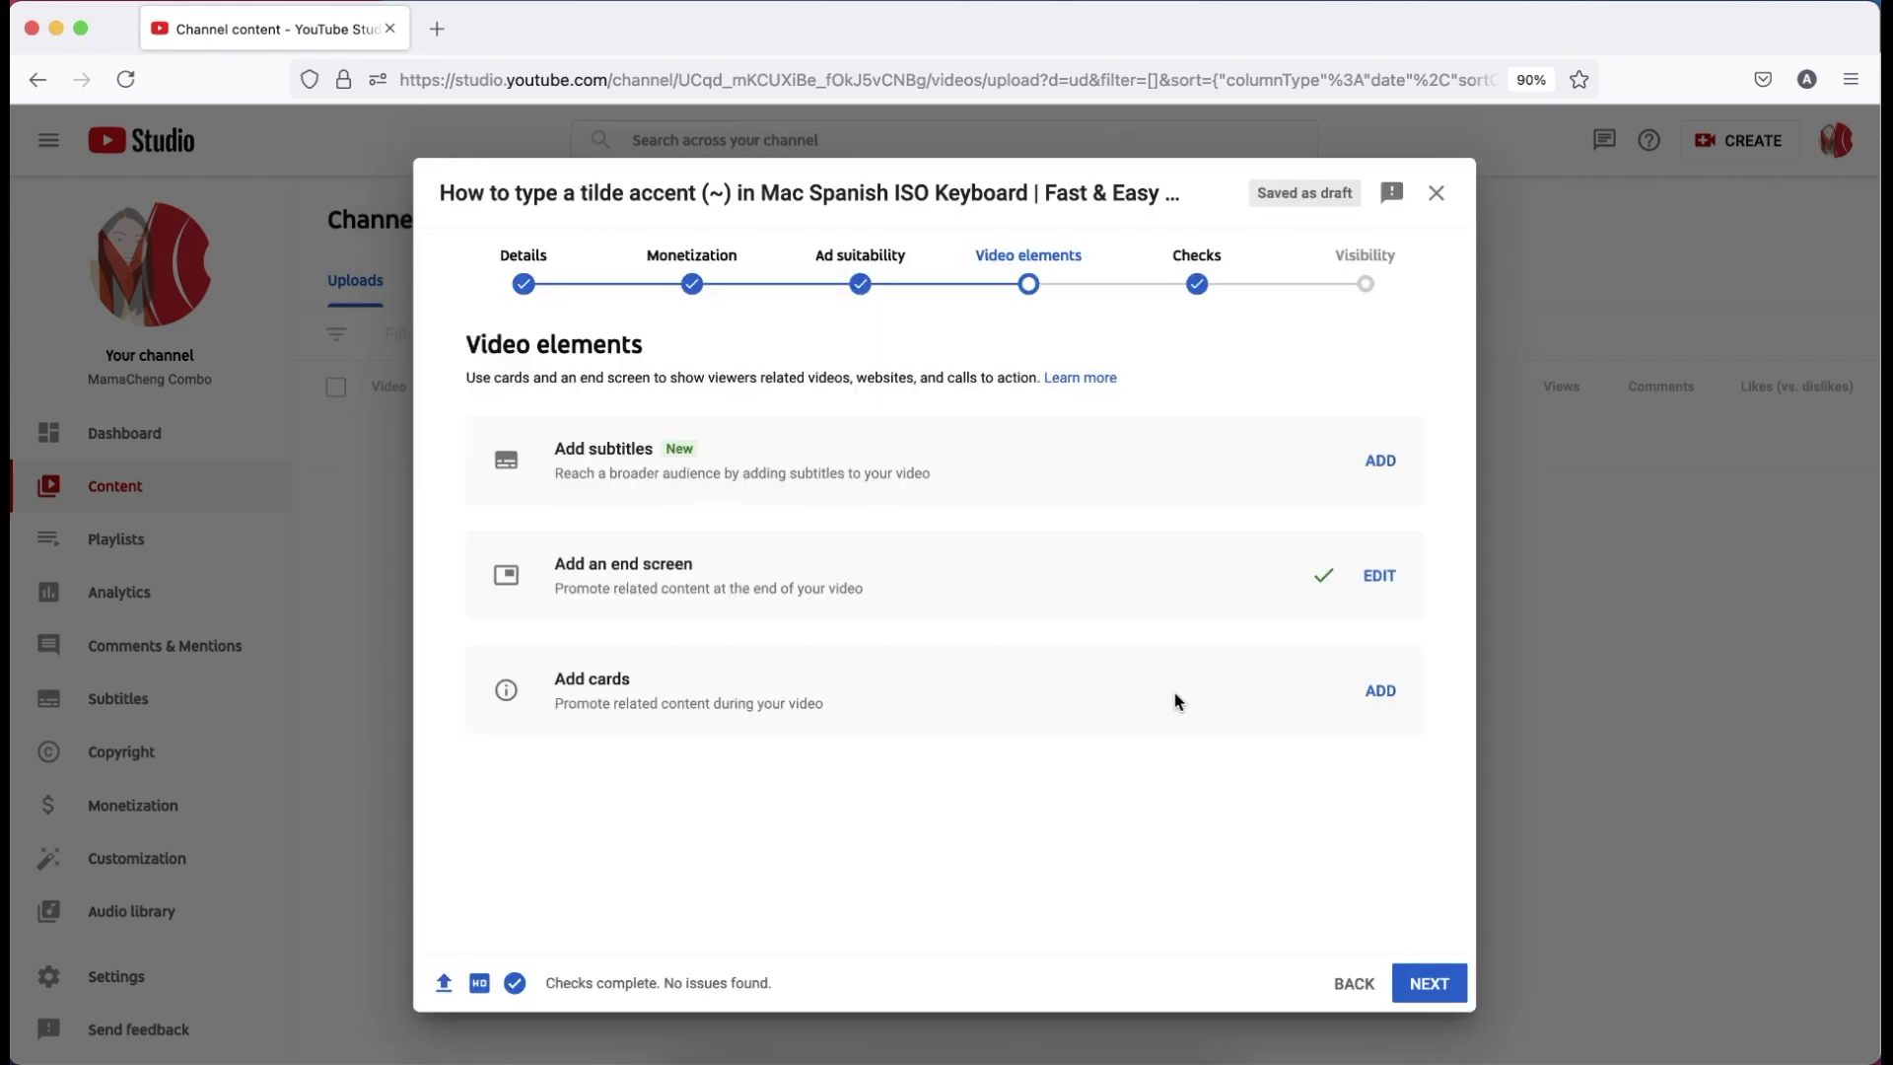
Continue past Video elements and the passed Checks to reach Visibility.
left_click(1428, 983)
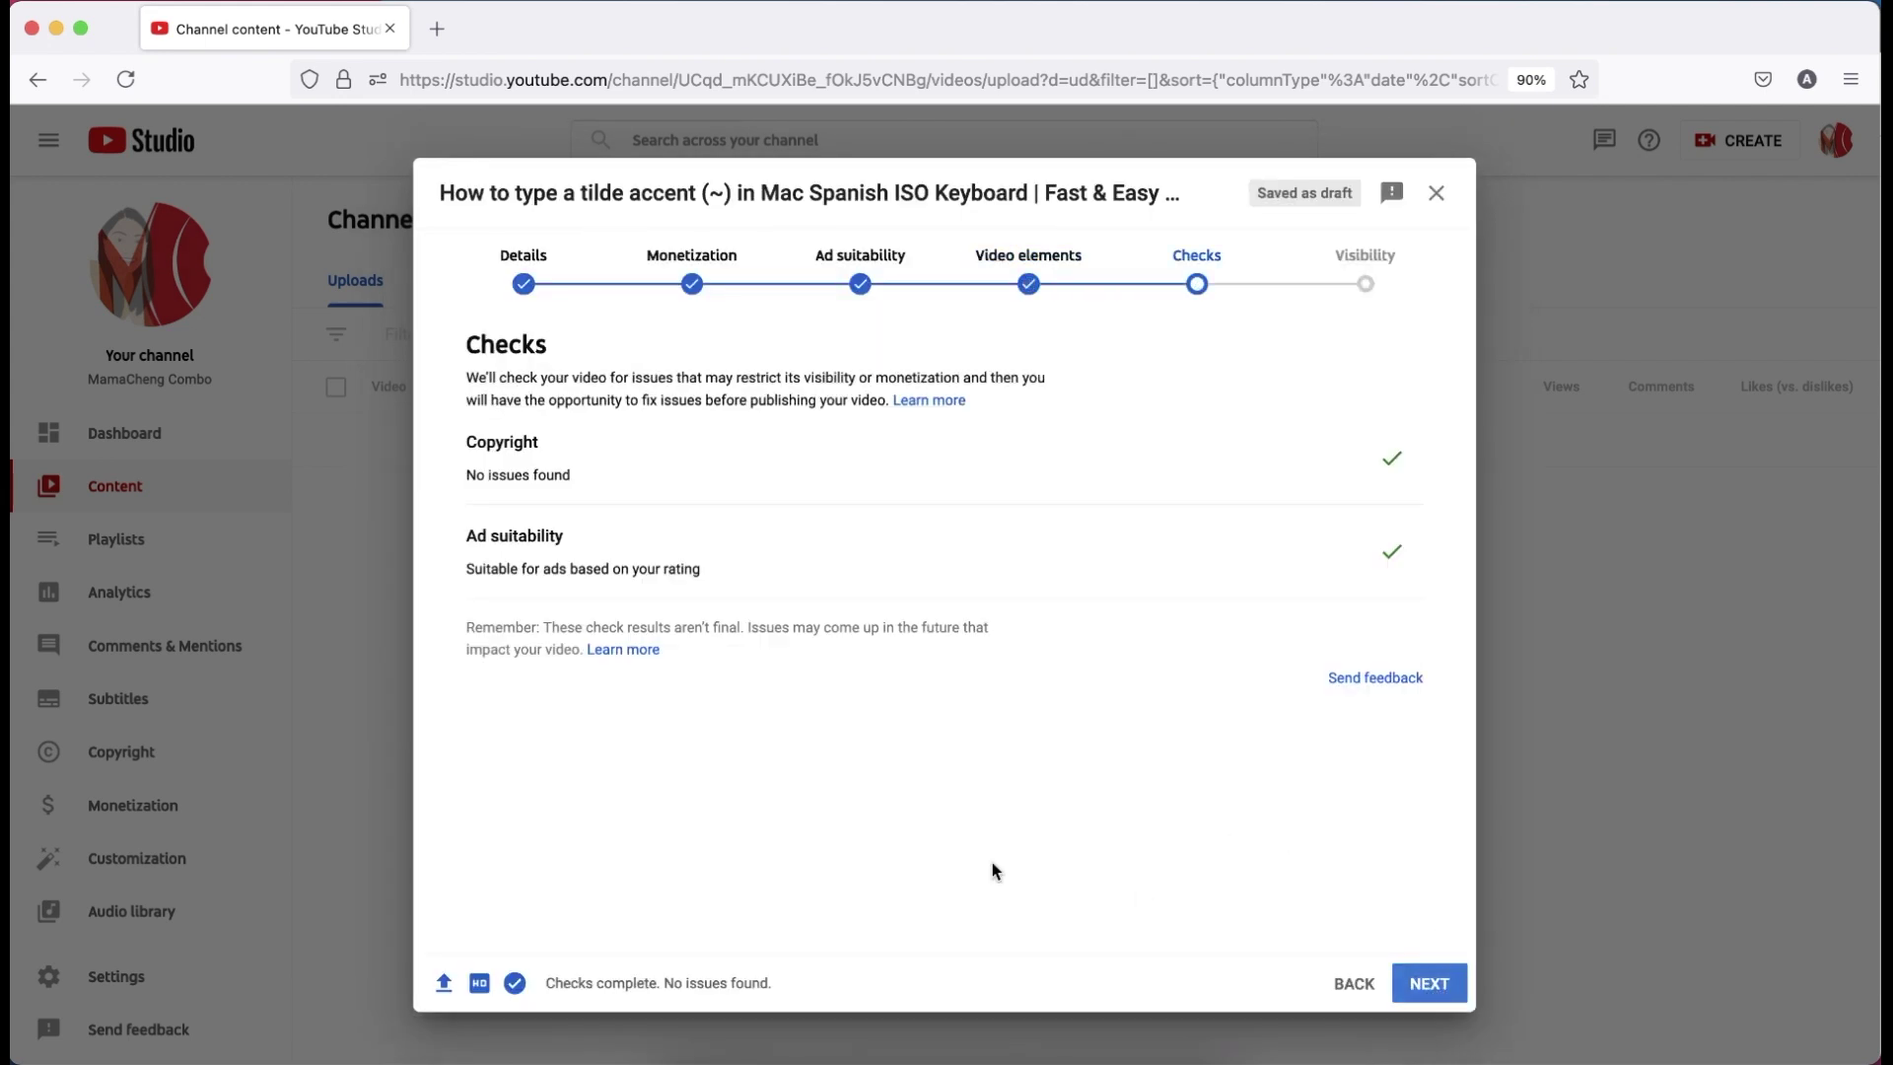
left_click(1431, 986)
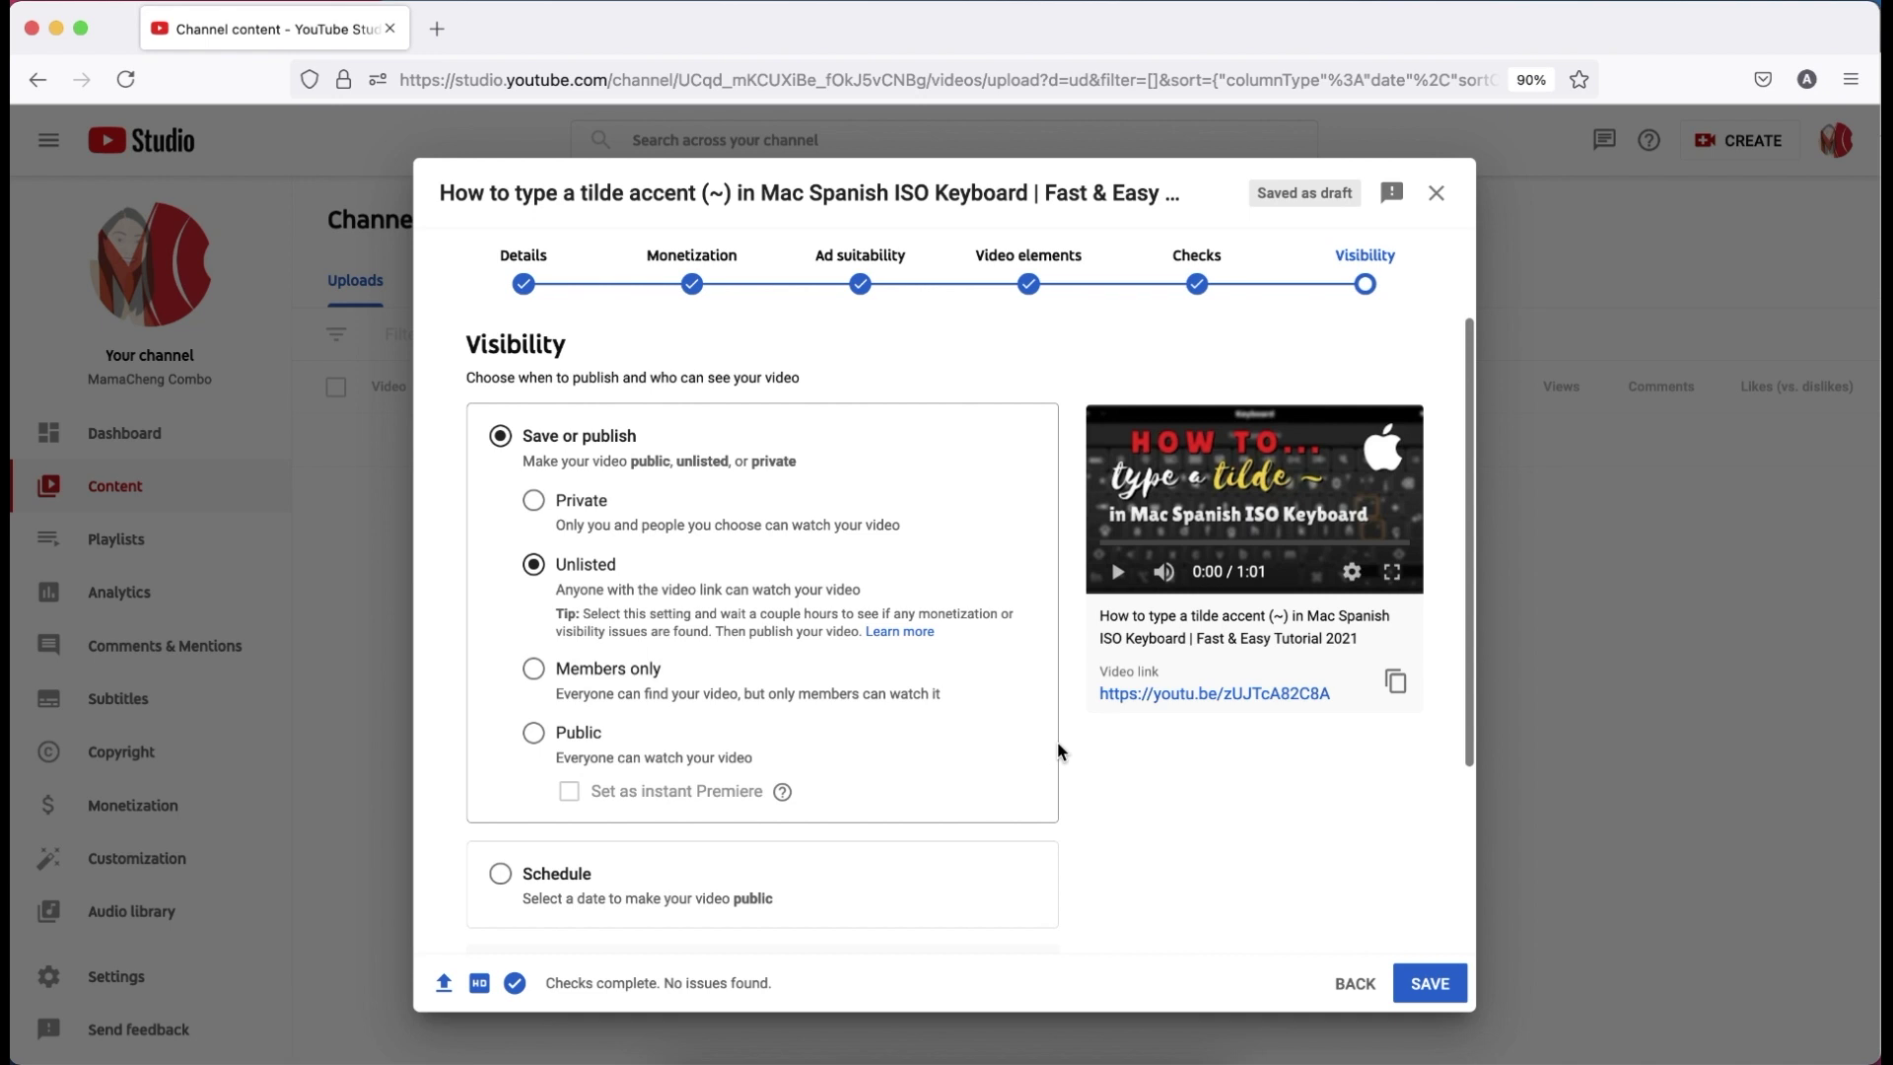
Schedule the release as a Premiere on Jun 10, 2021 at 12:00 PM and open Set up premiere.
scroll(572, 932, "down", 3)
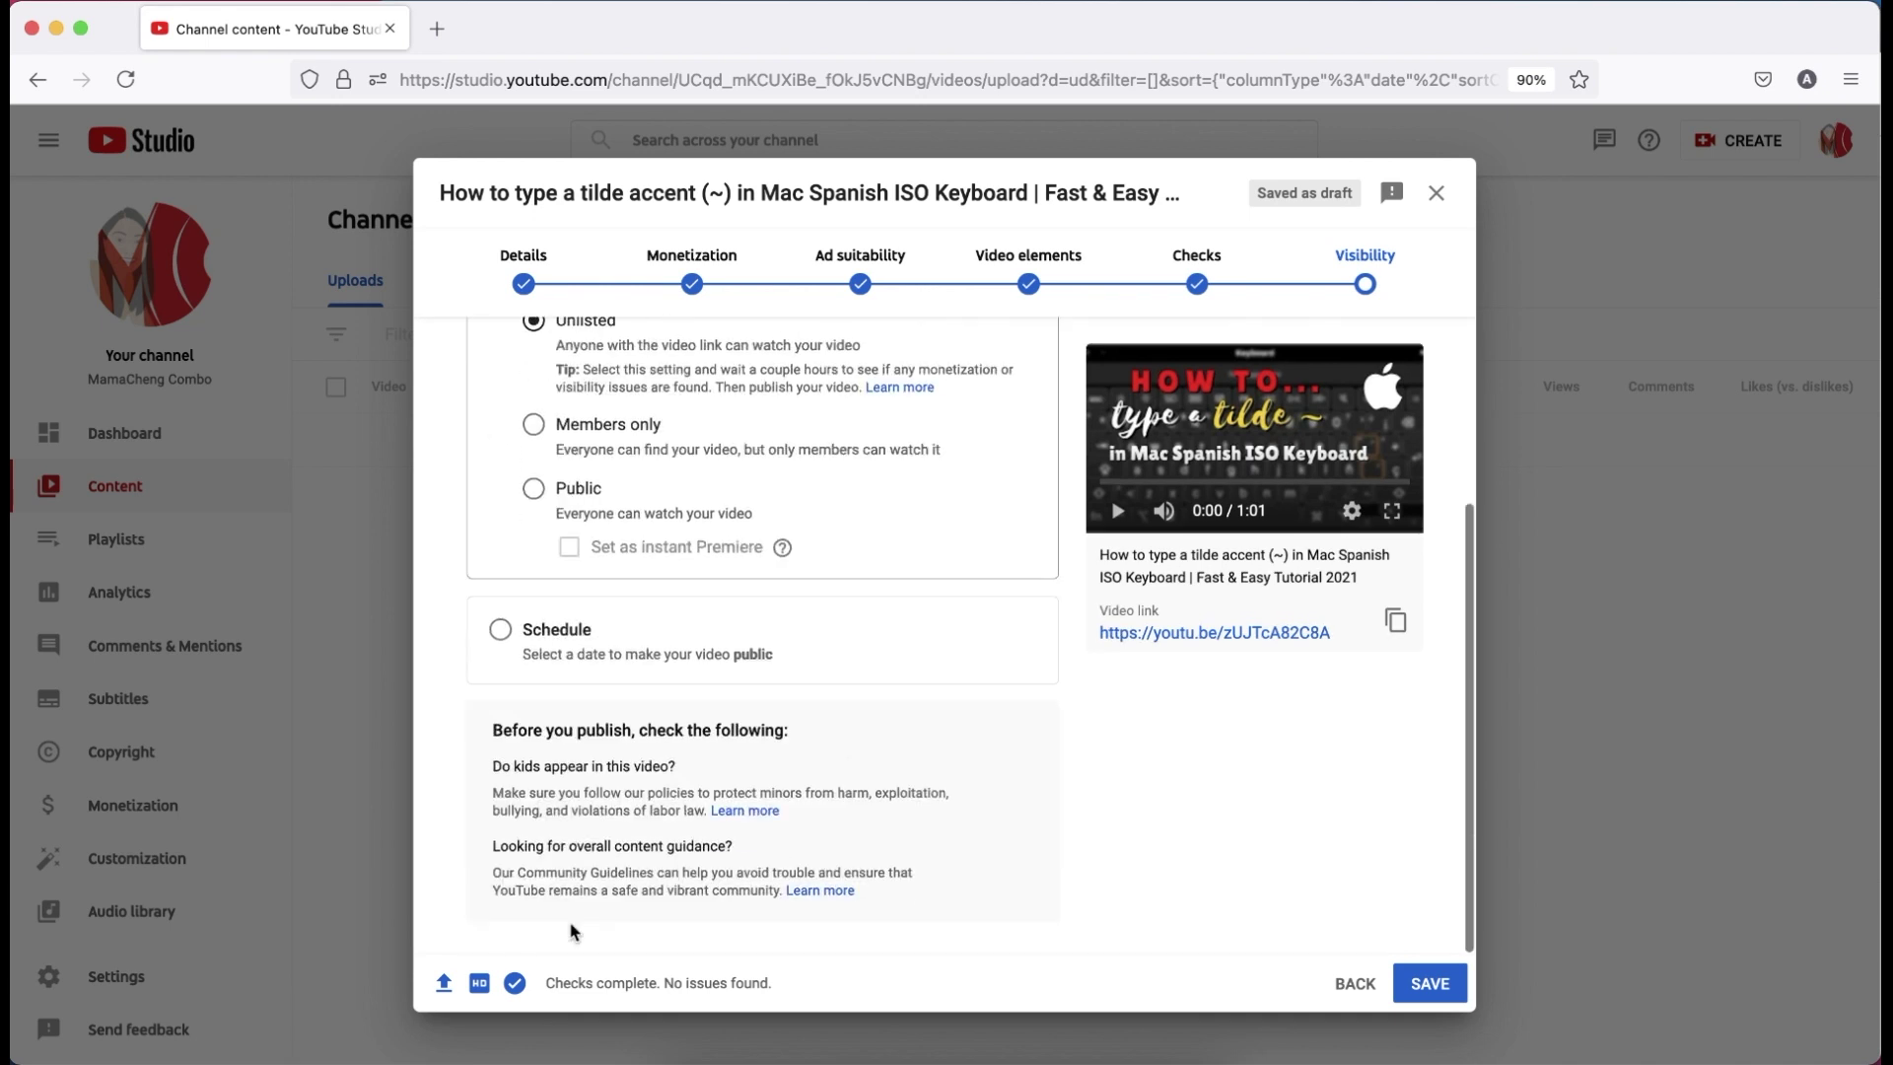
left_click(540, 631)
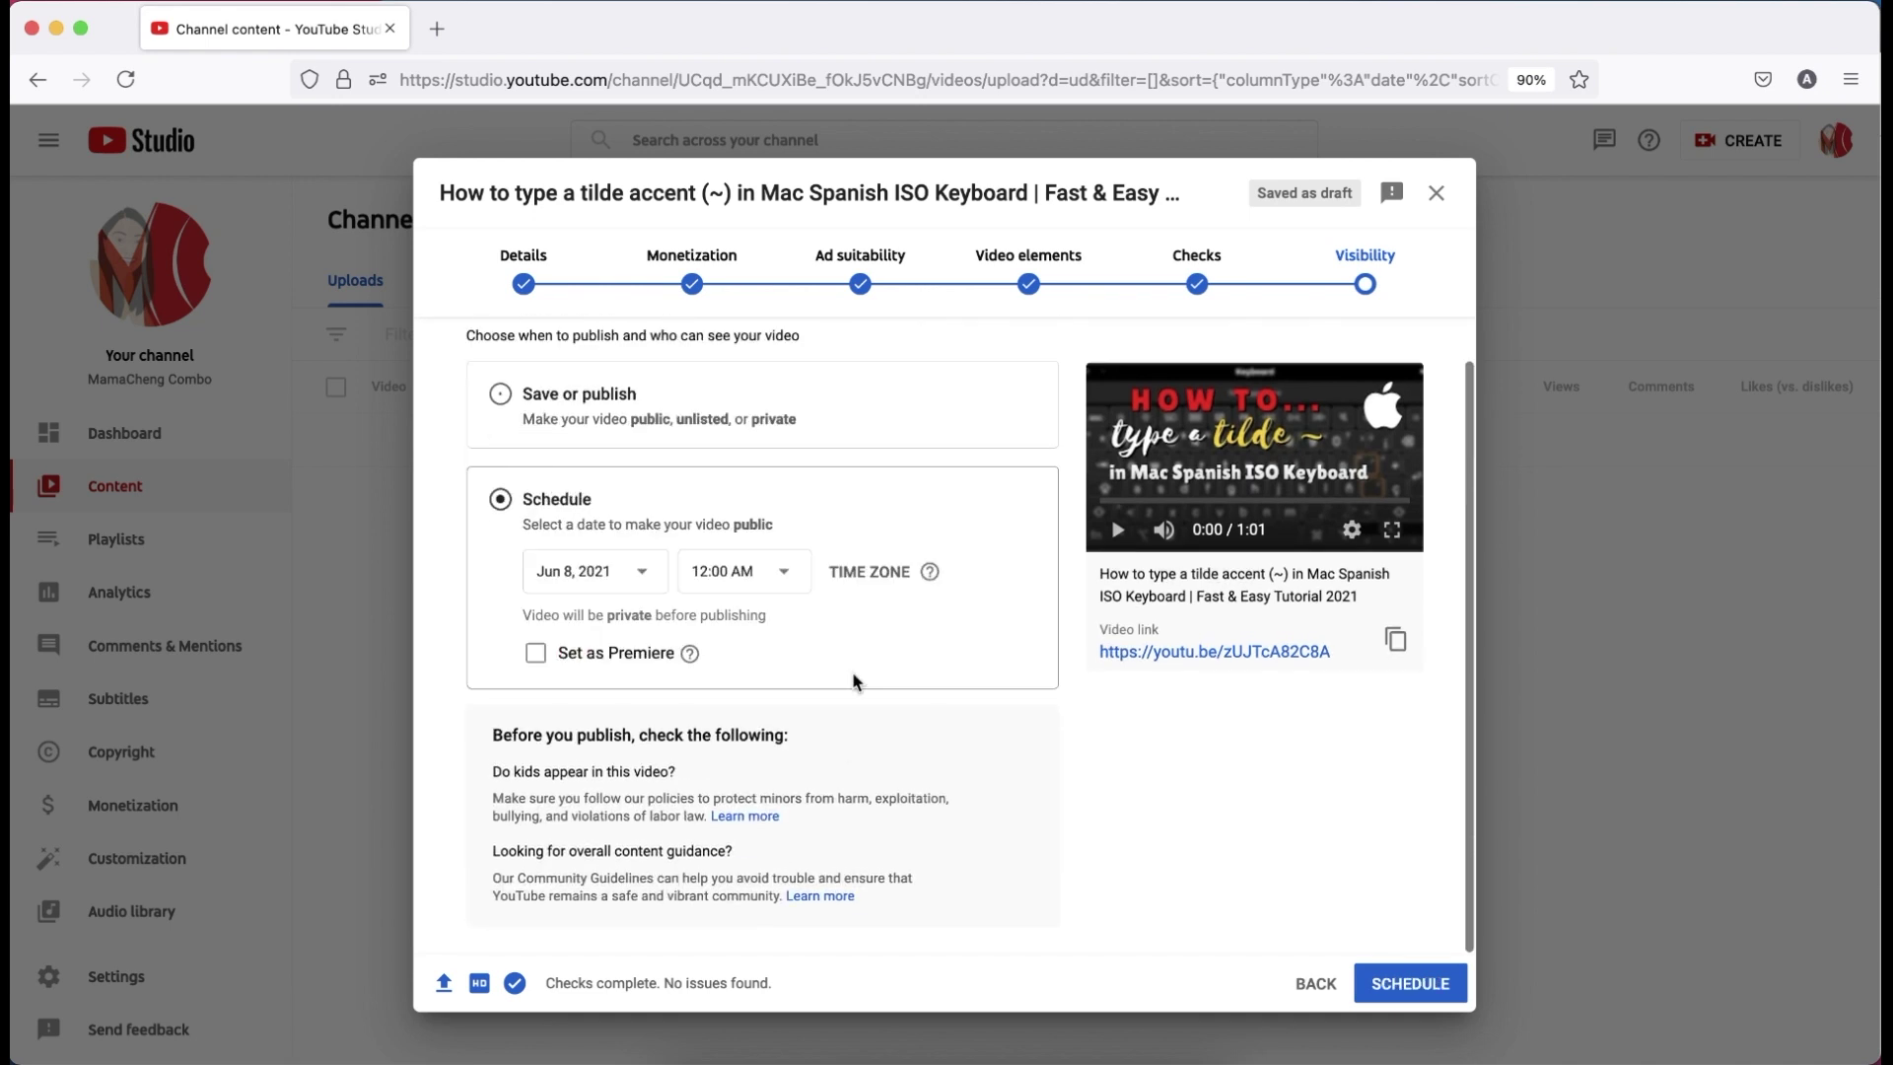
left_click(631, 654)
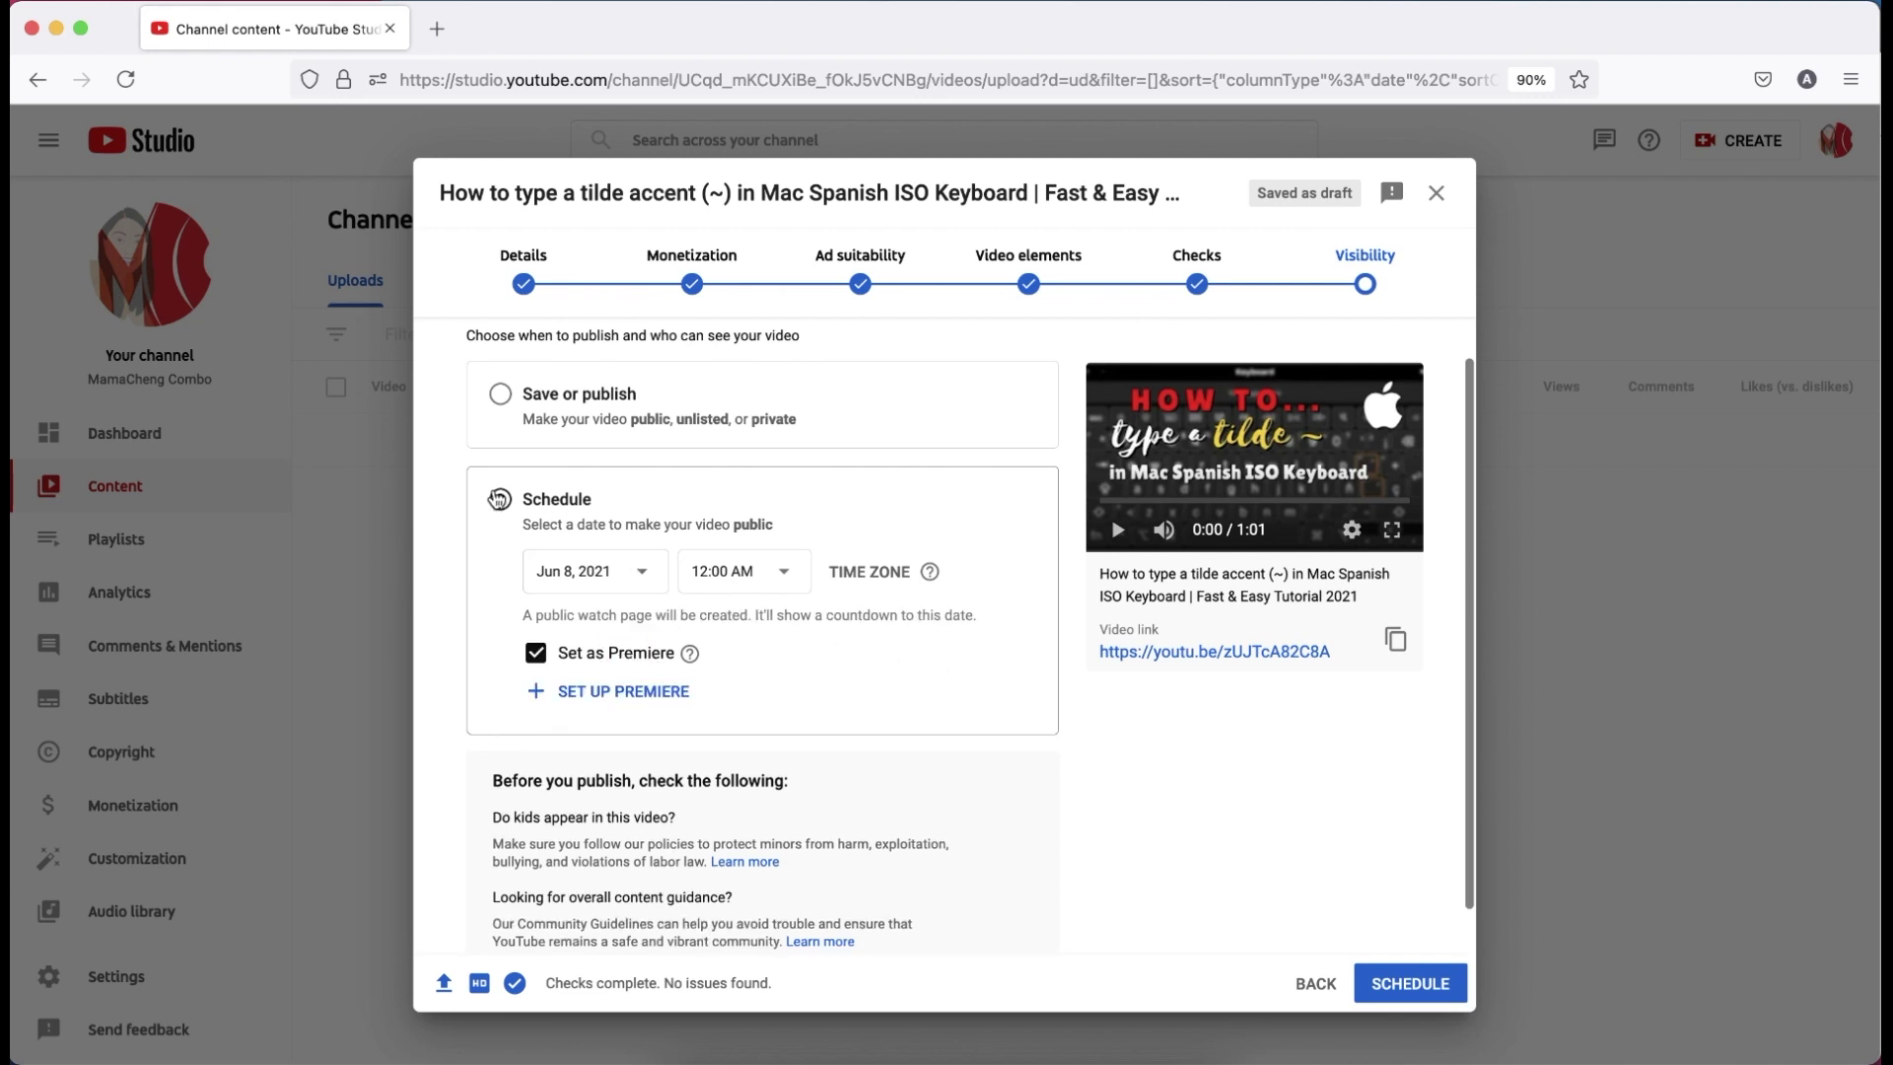
scroll(503, 492, "up", 2)
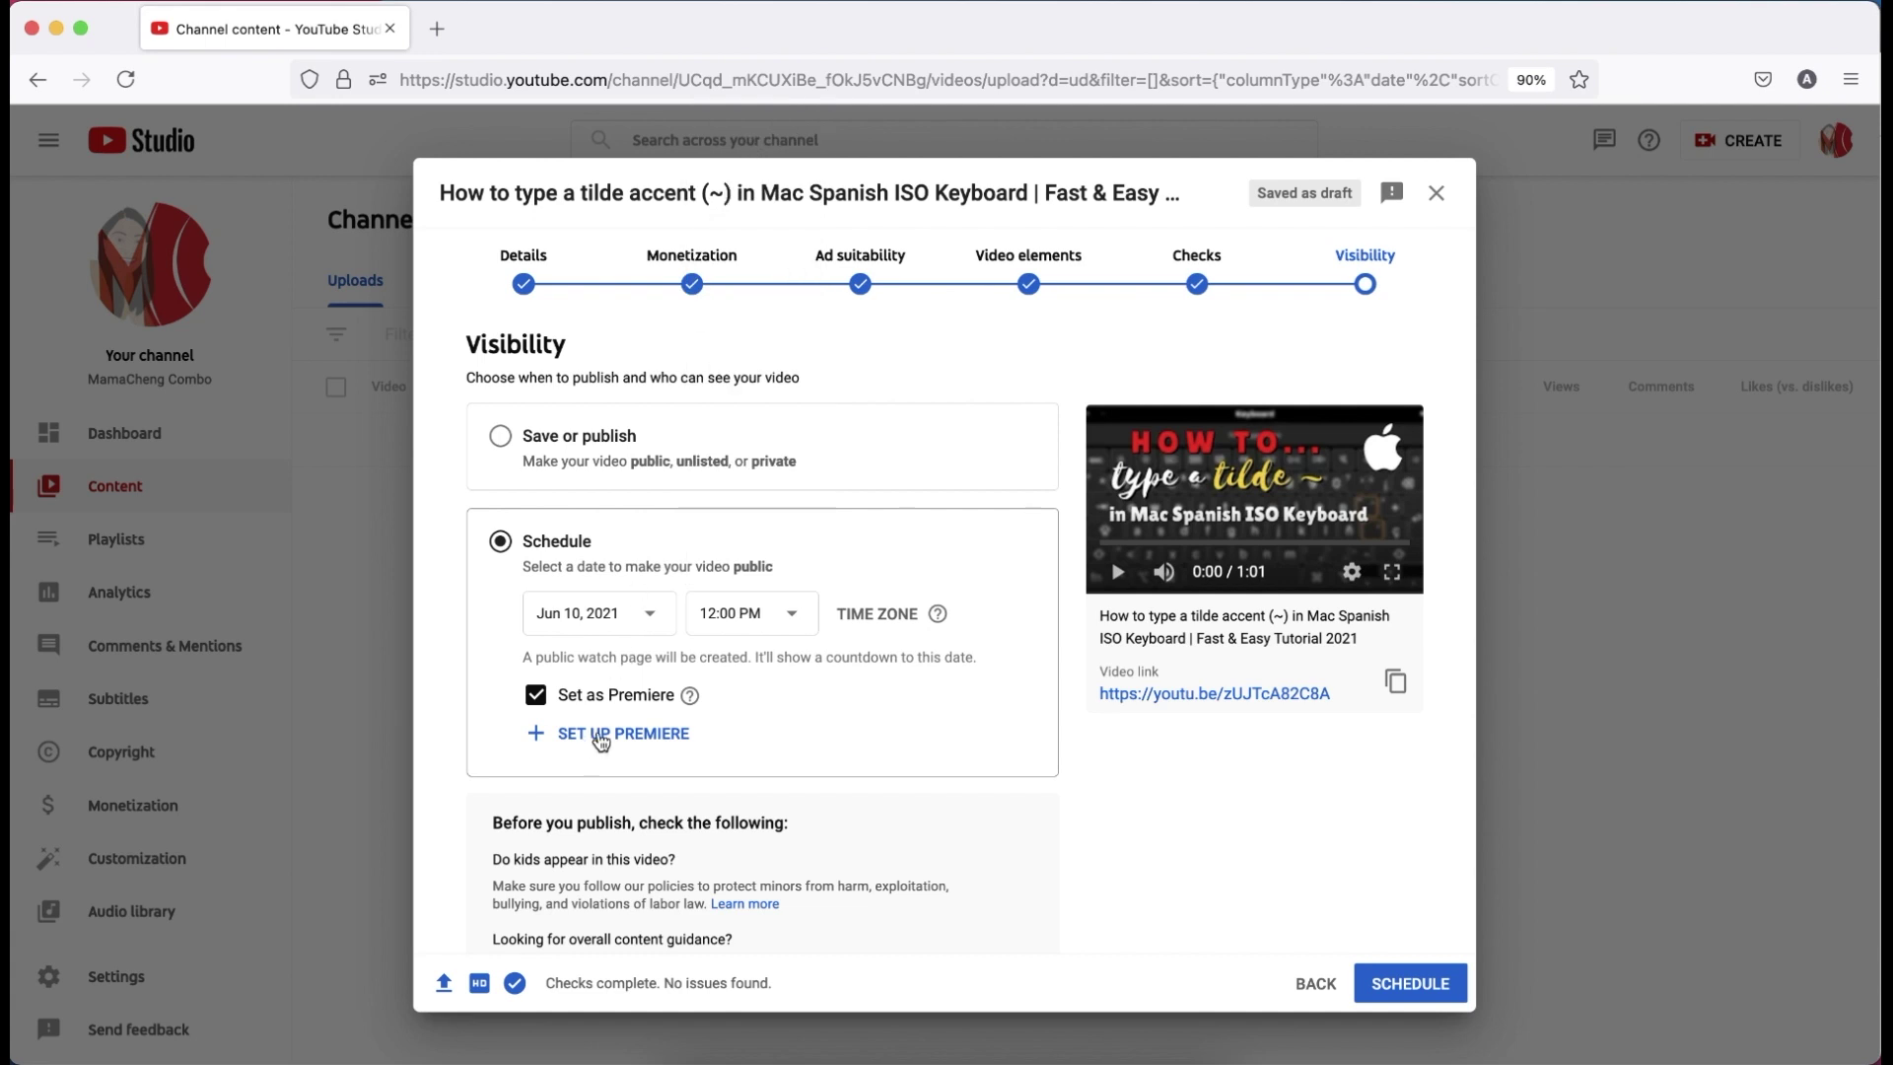
left_click(646, 742)
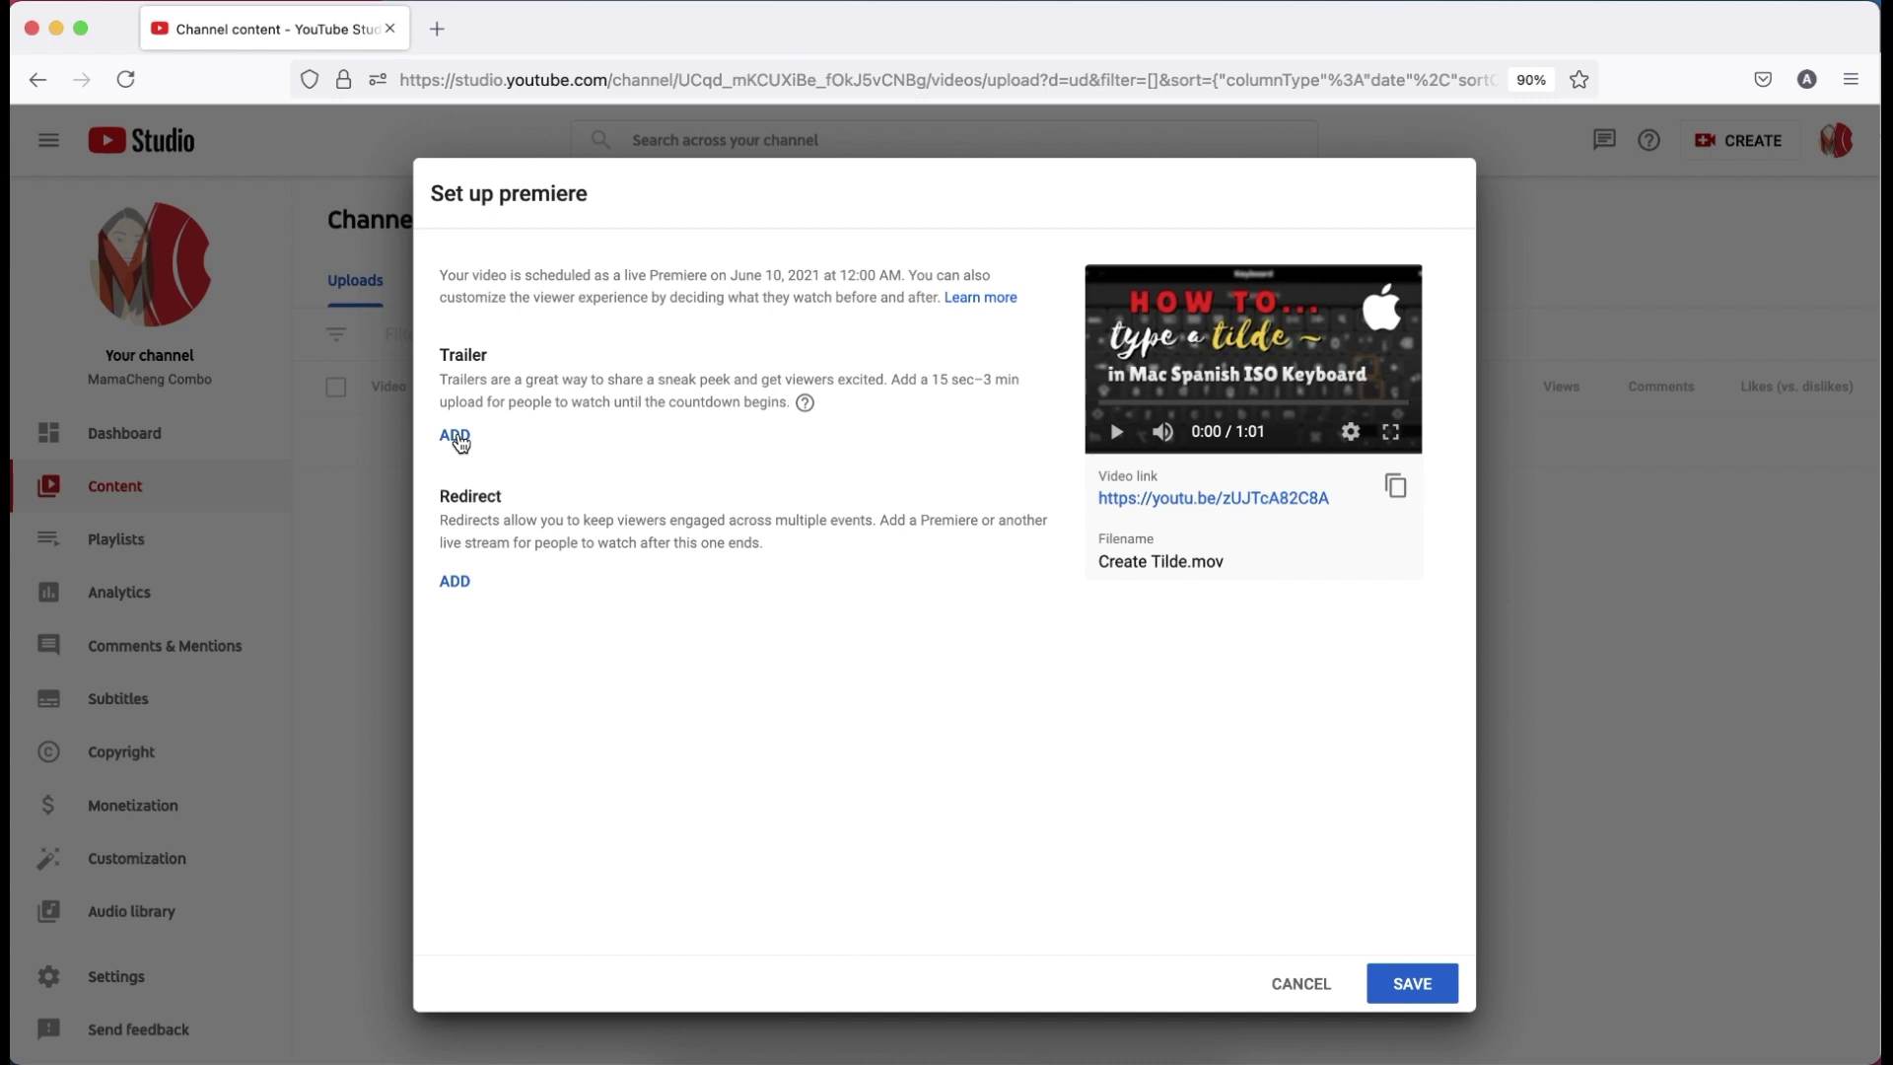
Add 'Watermarks Removal using Photoshop' as the Premiere trailer and save the setup.
left_click(456, 436)
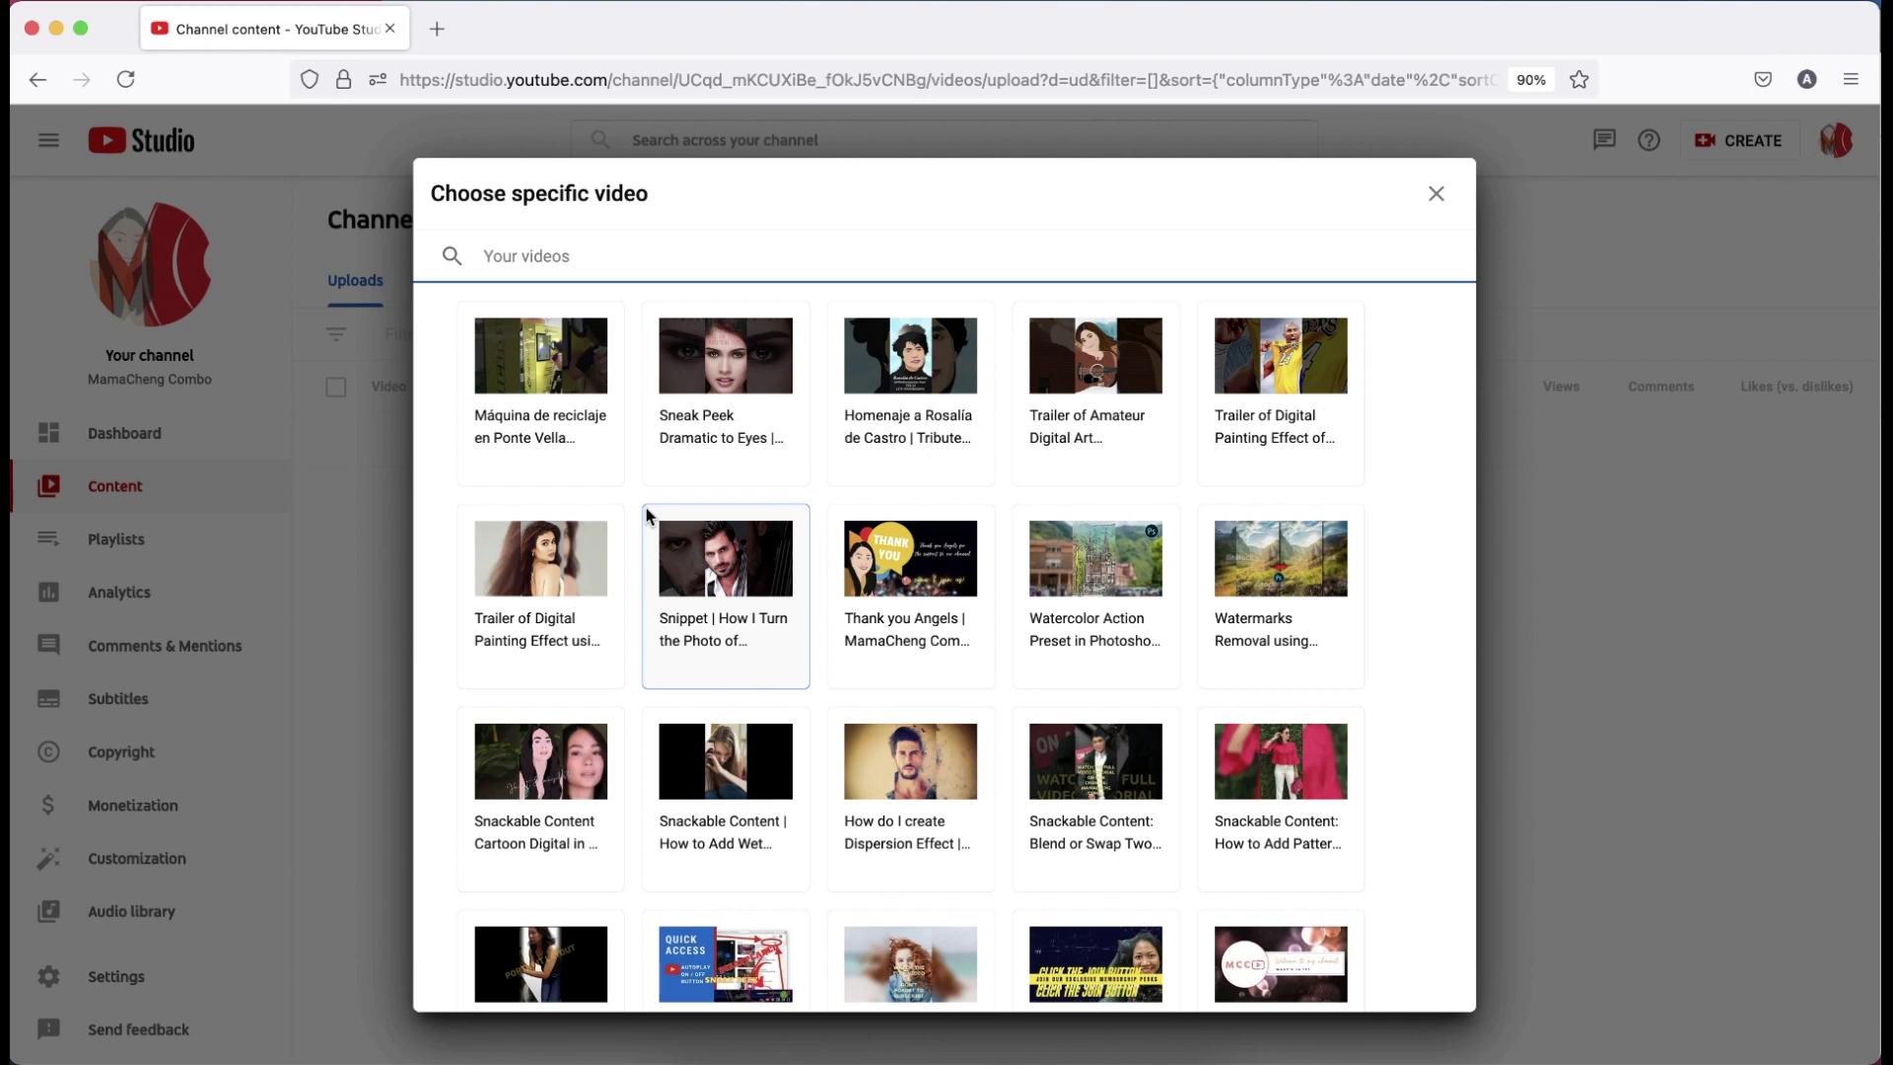
left_click(1278, 552)
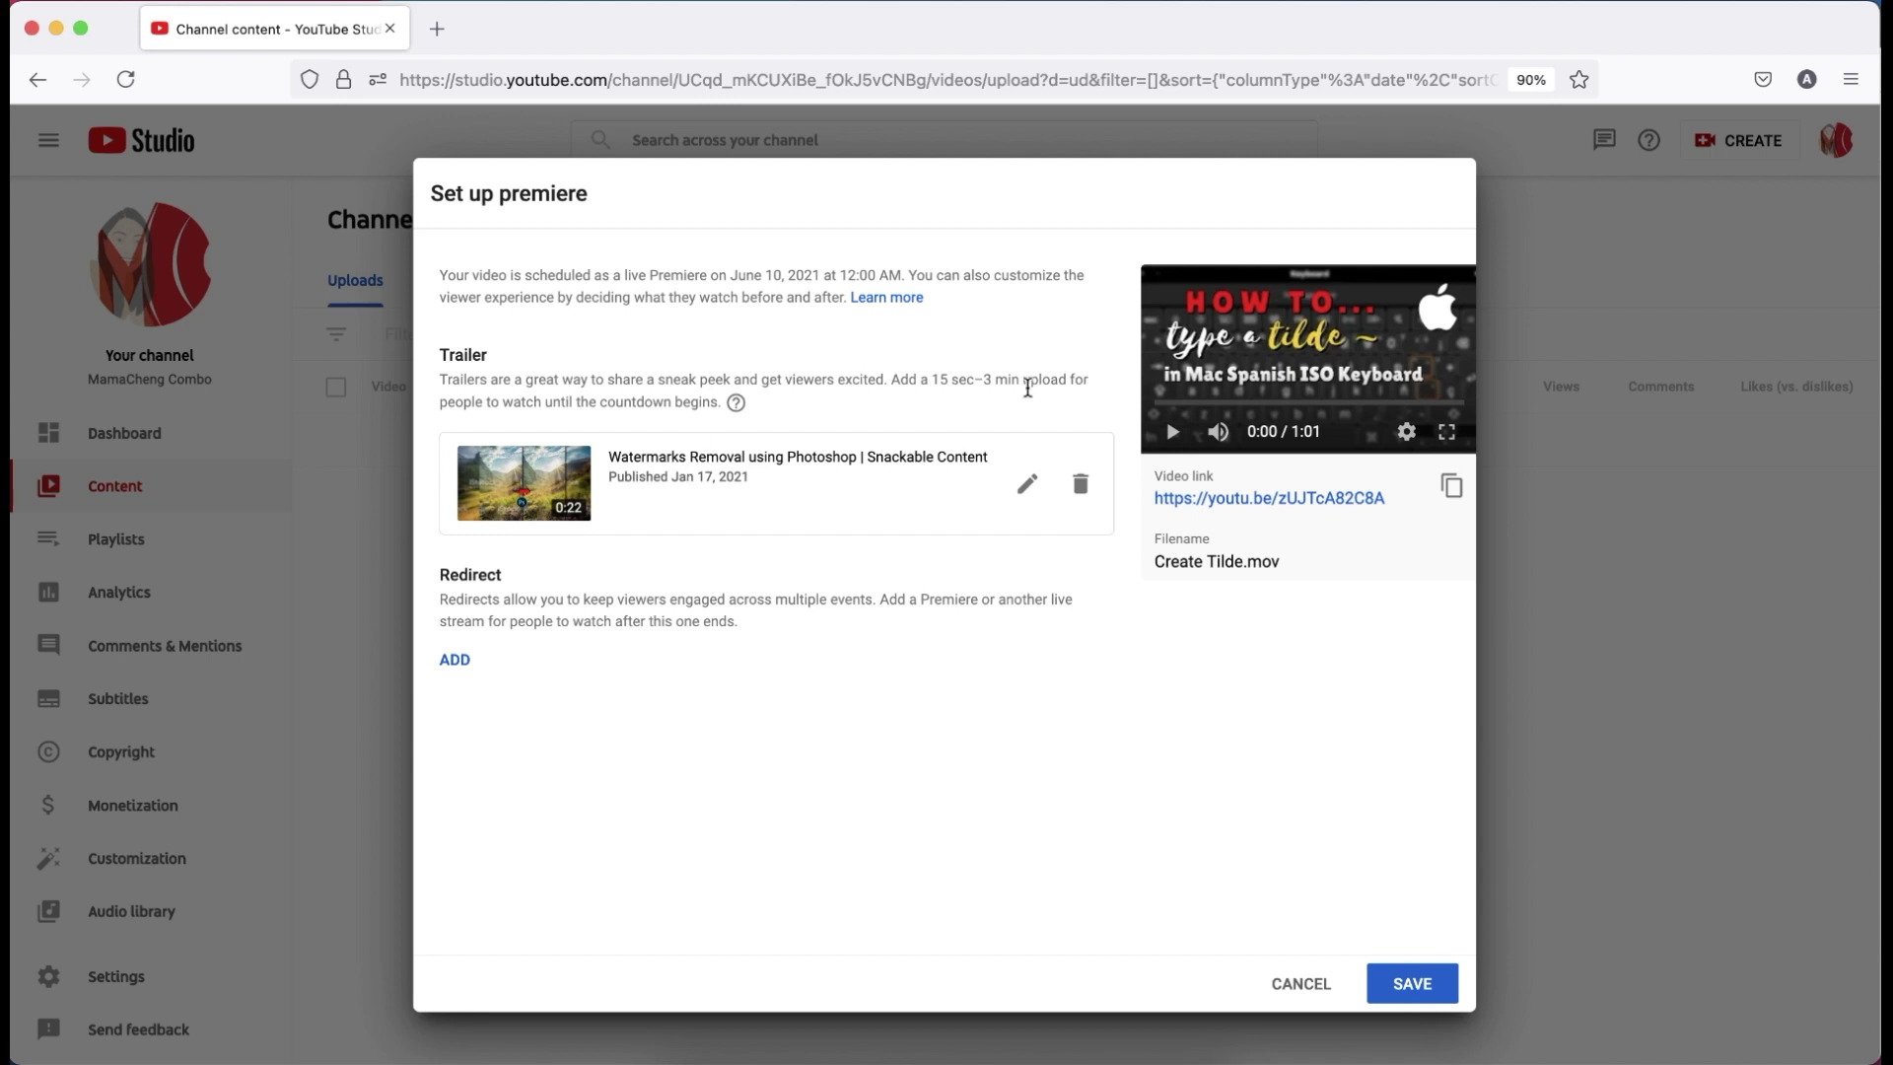
left_click(1415, 990)
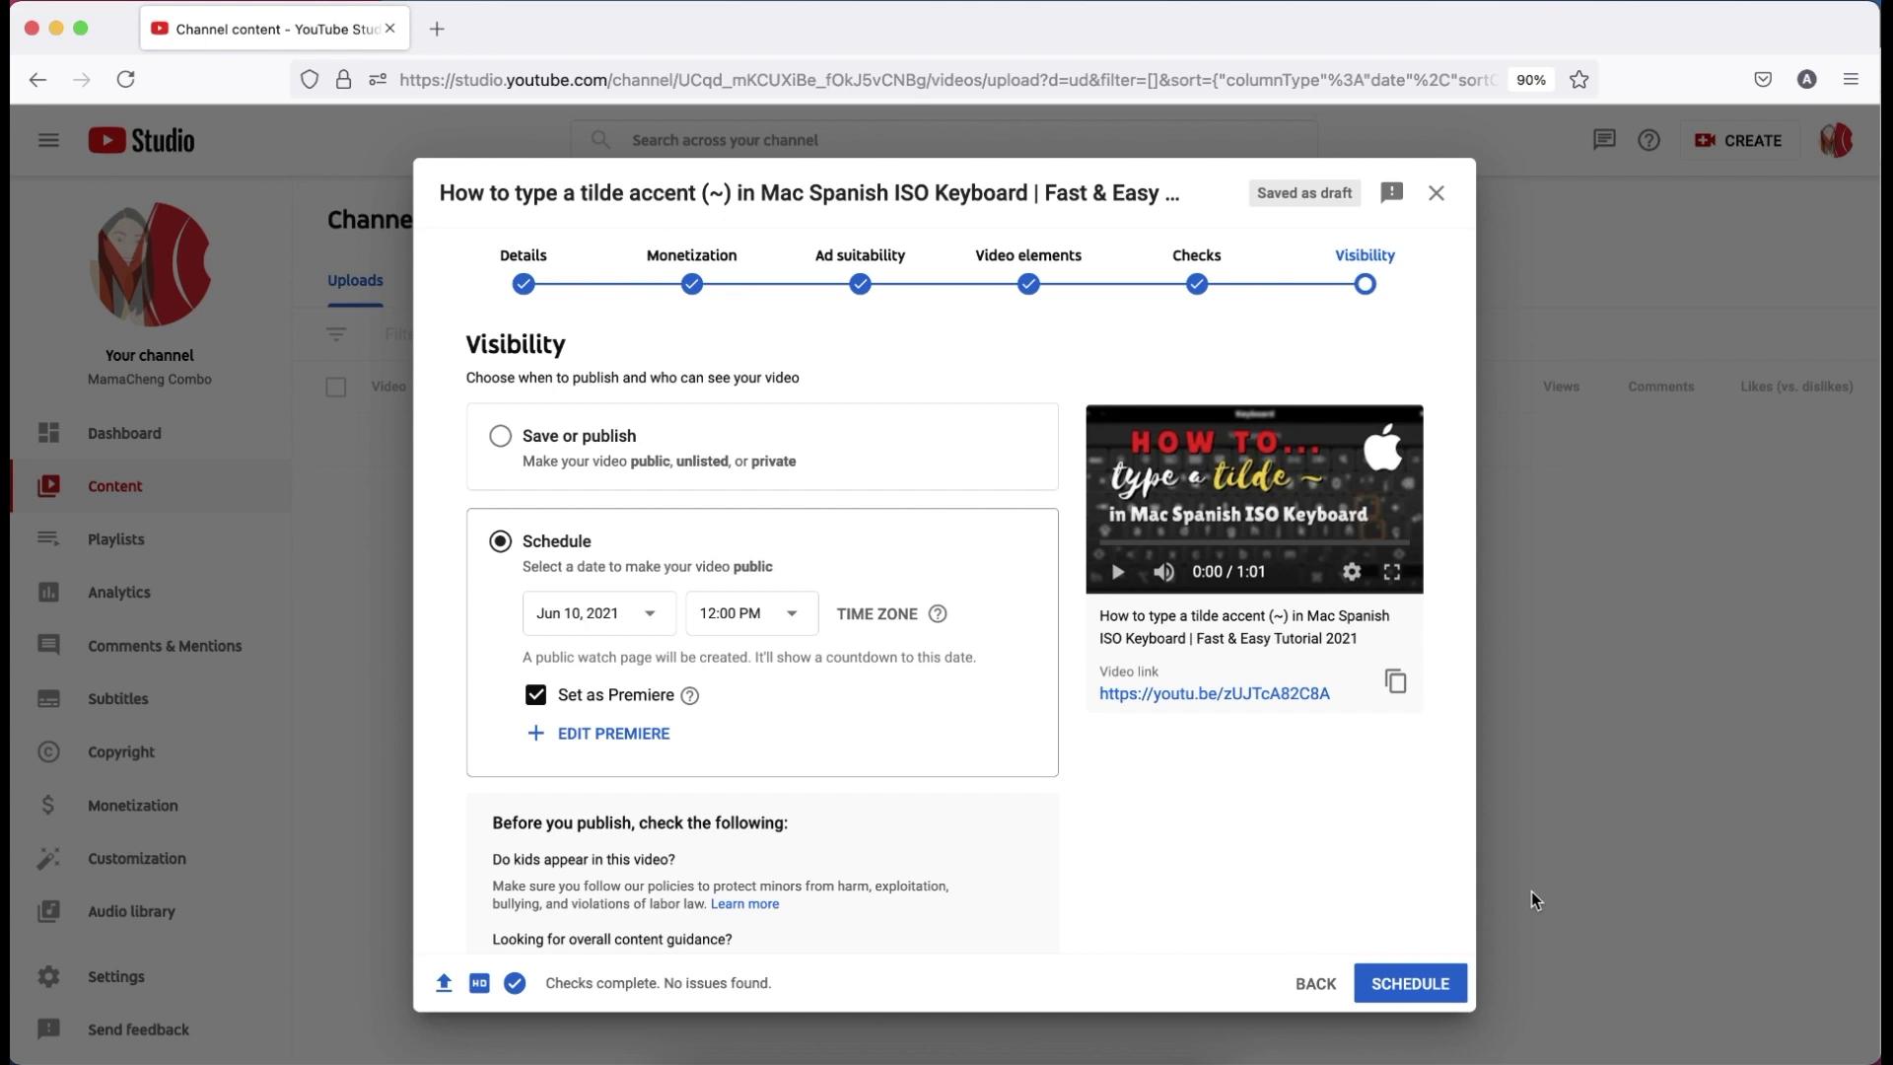
Confirm the schedule and open the watch page showing 'Premieres in 2 days'.
left_click(1411, 980)
left_click(778, 773)
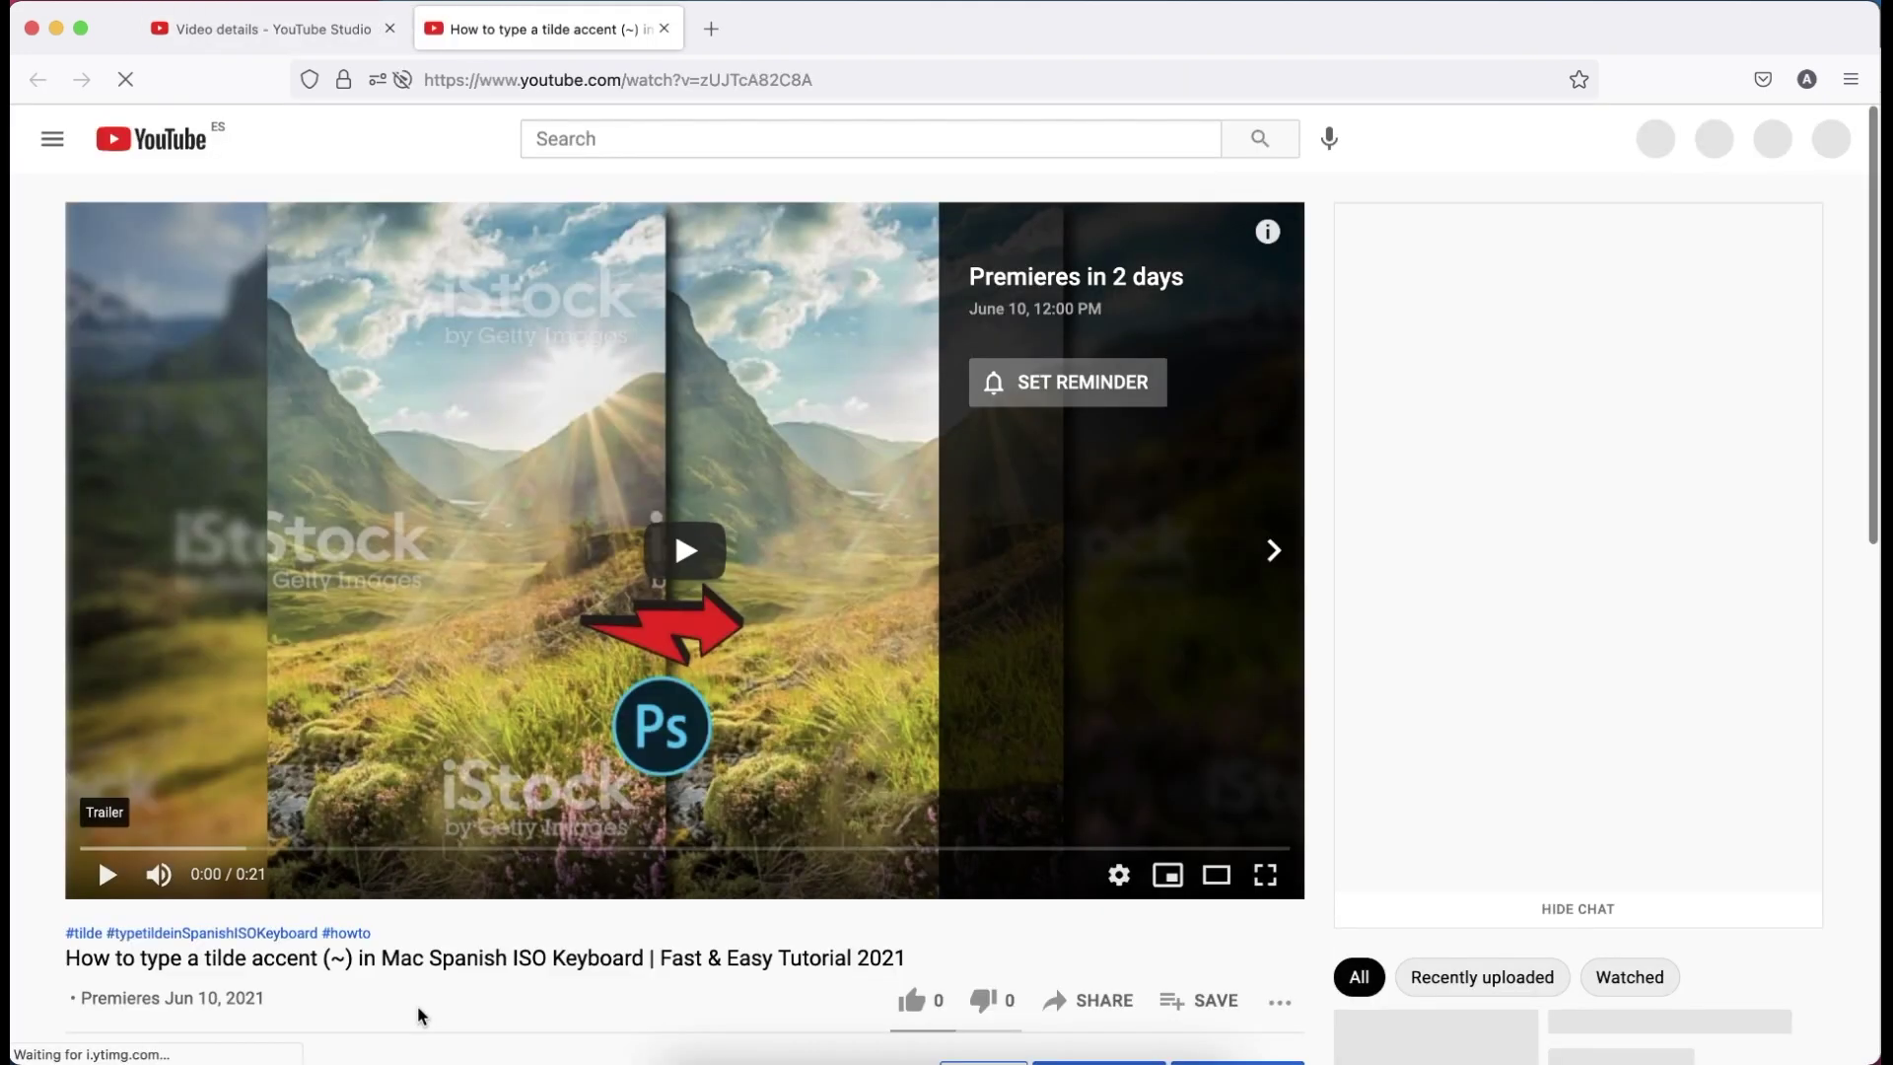